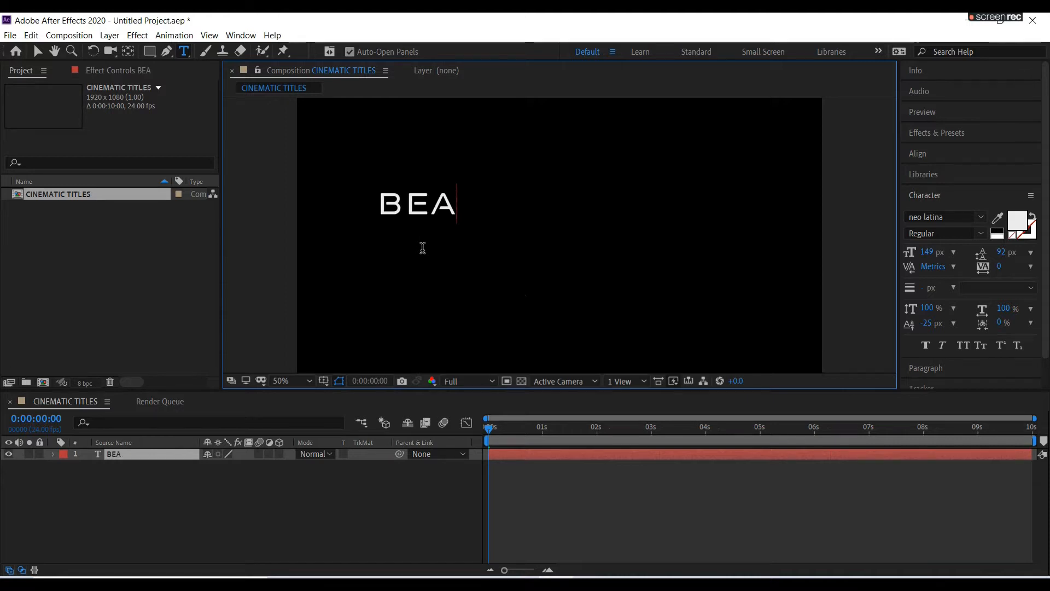
- Complete the title text so it reads BEAUTIFUL WORLD, with WORLD on a second line
key(Return)
text(WORLD)
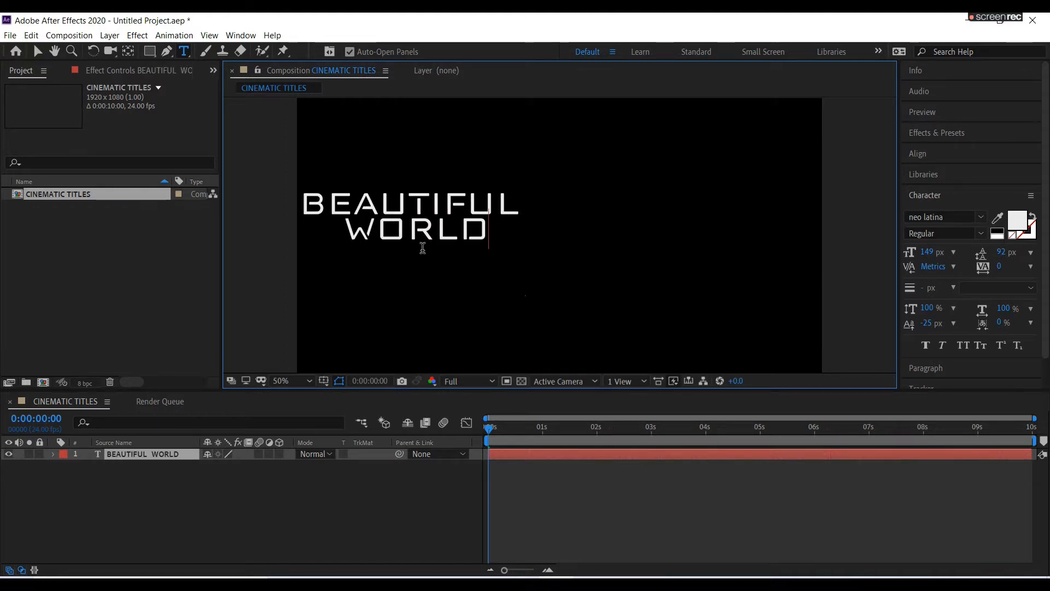
click(152, 487)
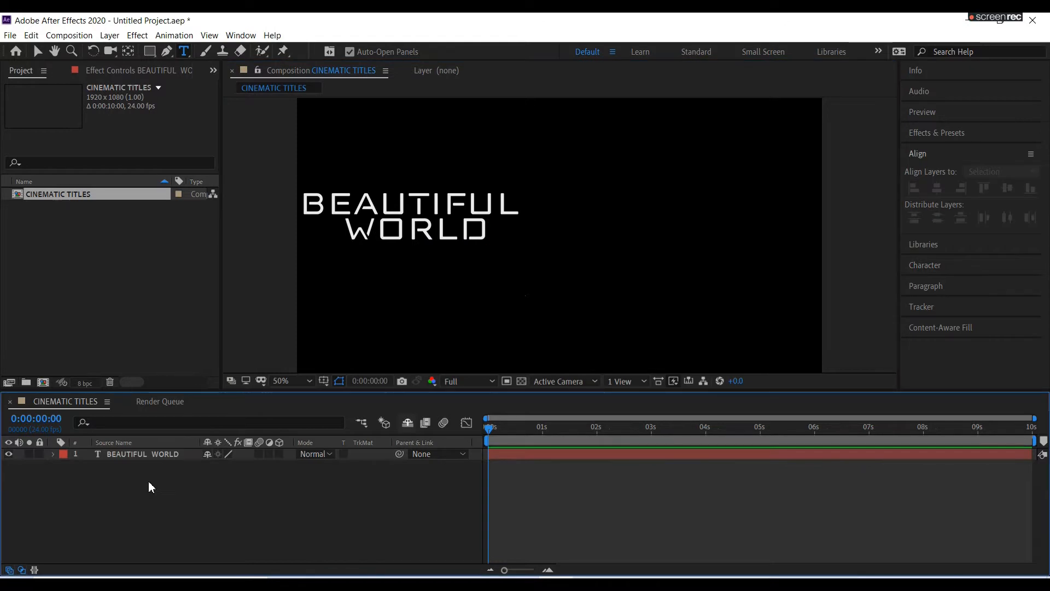
- Centre the BEAUTIFUL WORLD text layer vertically and horizontally in the composition
click(138, 455)
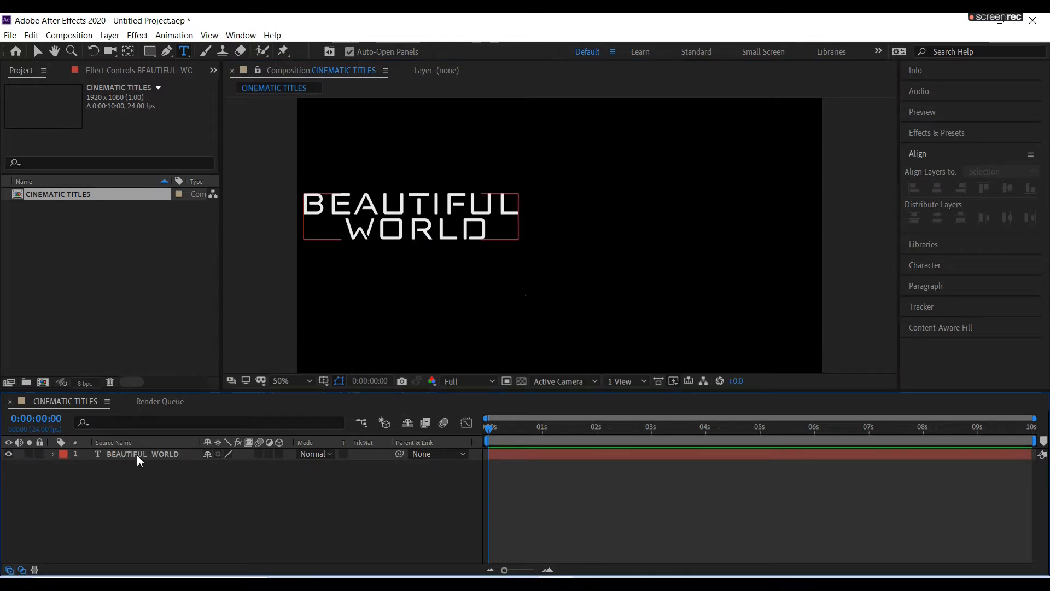
click(918, 155)
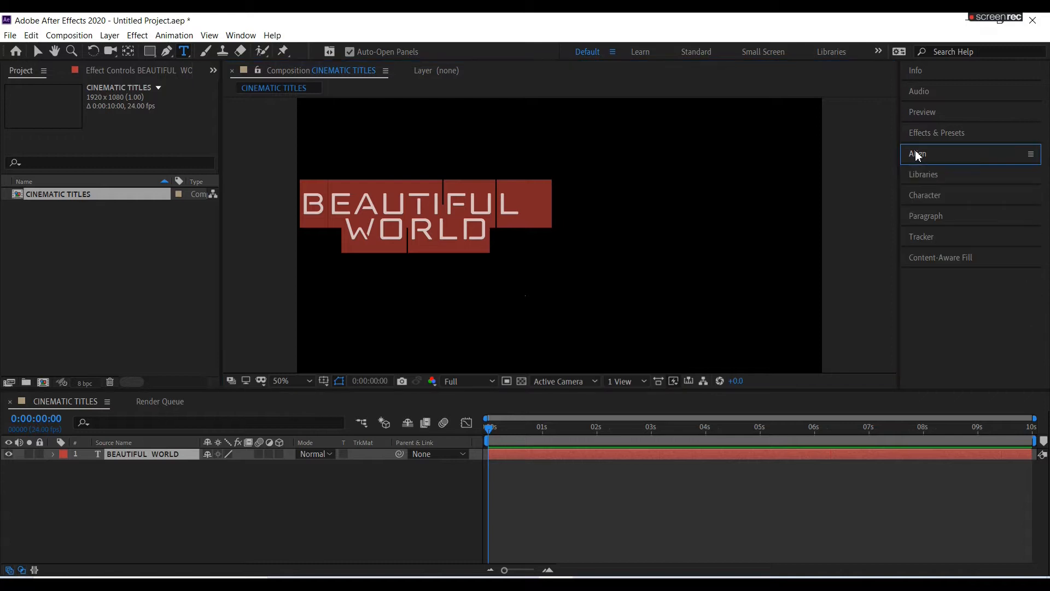
click(962, 166)
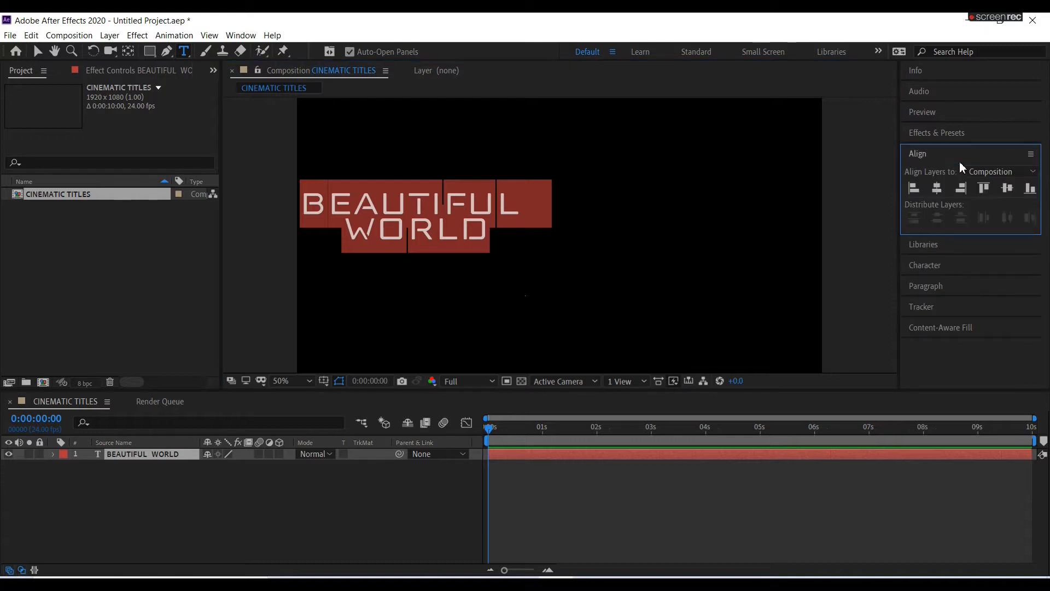
click(1008, 190)
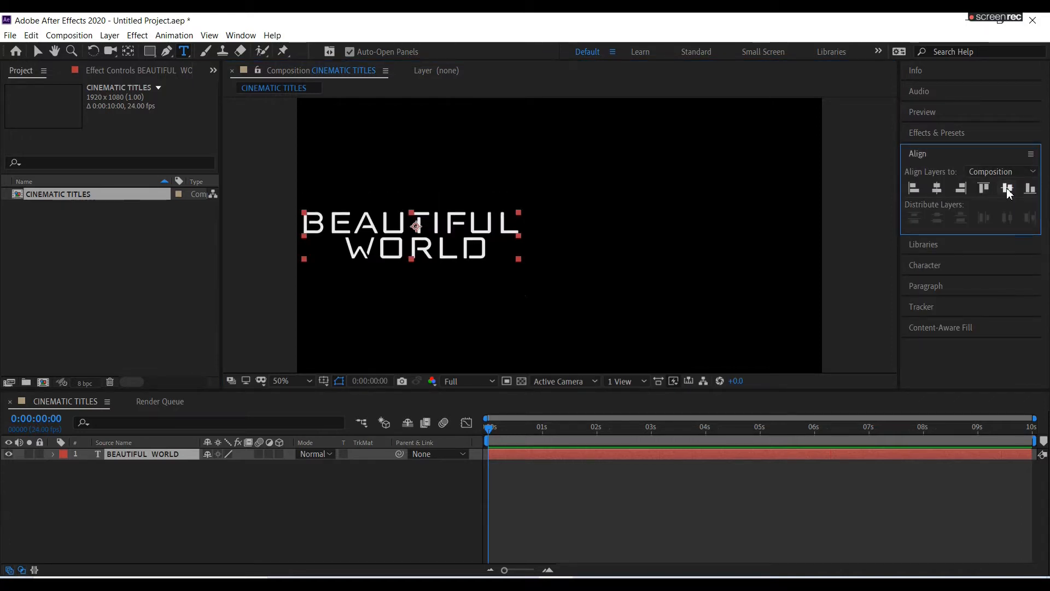
click(941, 192)
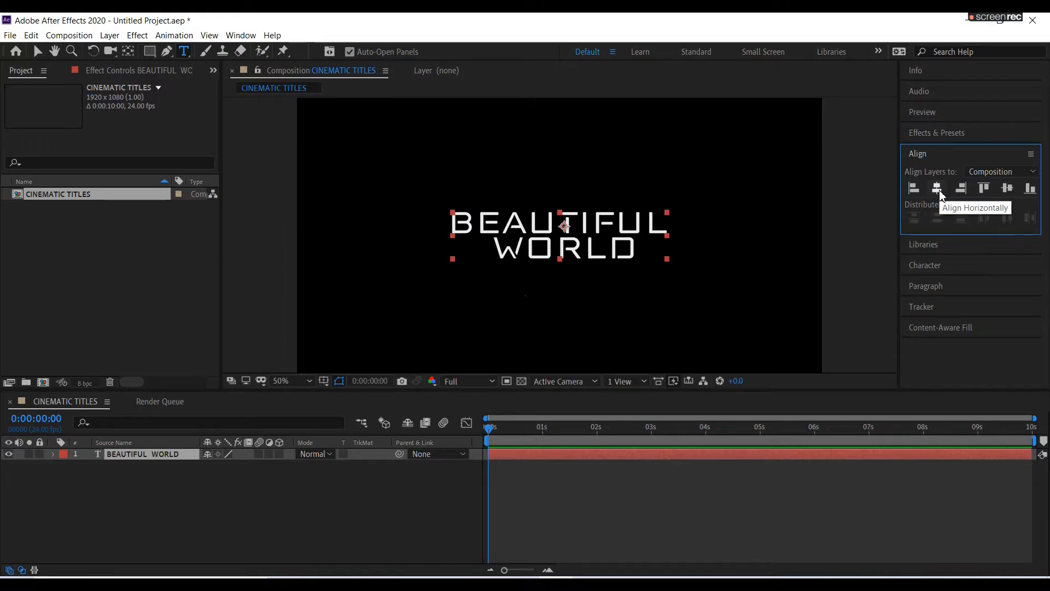
click(187, 485)
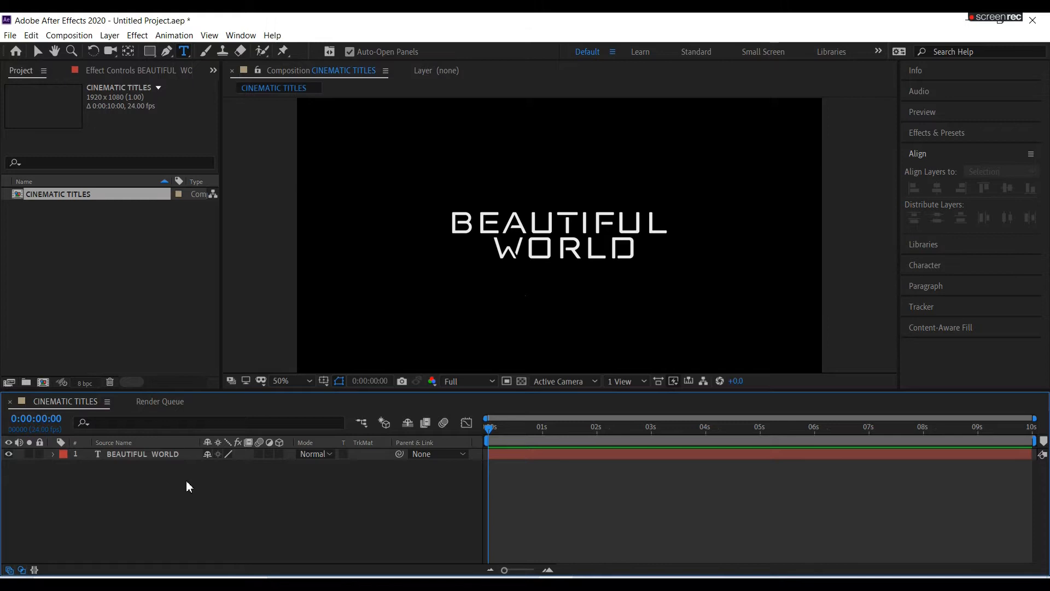
- Pre-compose the BEAUTIFUL WORLD layer into a new composition named "Main text", moving all attributes
click(159, 457)
right_click(159, 457)
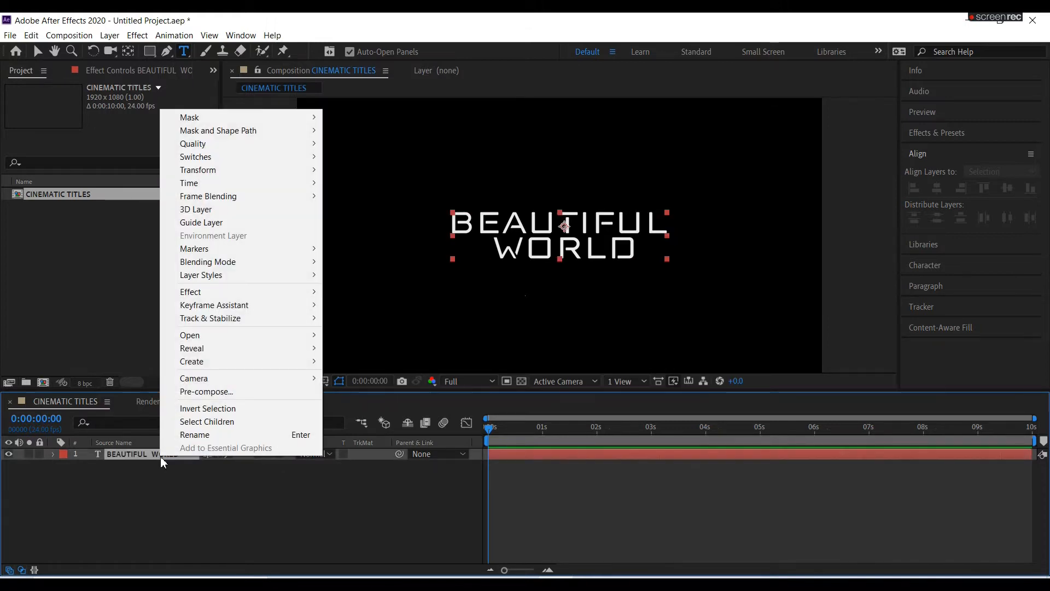
click(206, 392)
key(BackSpace)
text(Main text)
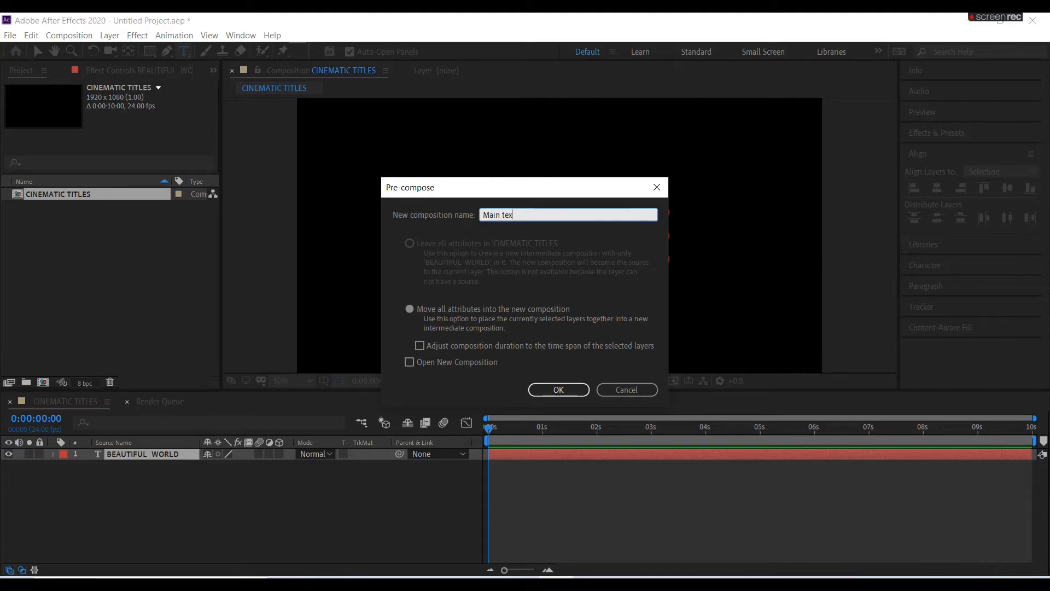
click(553, 392)
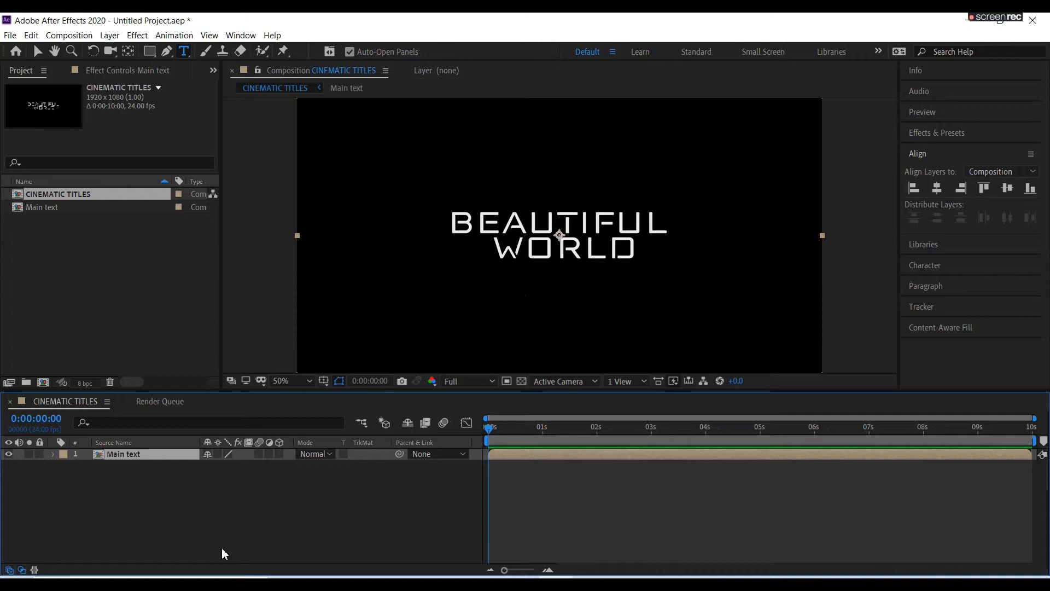
- Create a new 1920 x 1080 composition named "text texture" at 24 fps with a 10-second duration
click(82, 37)
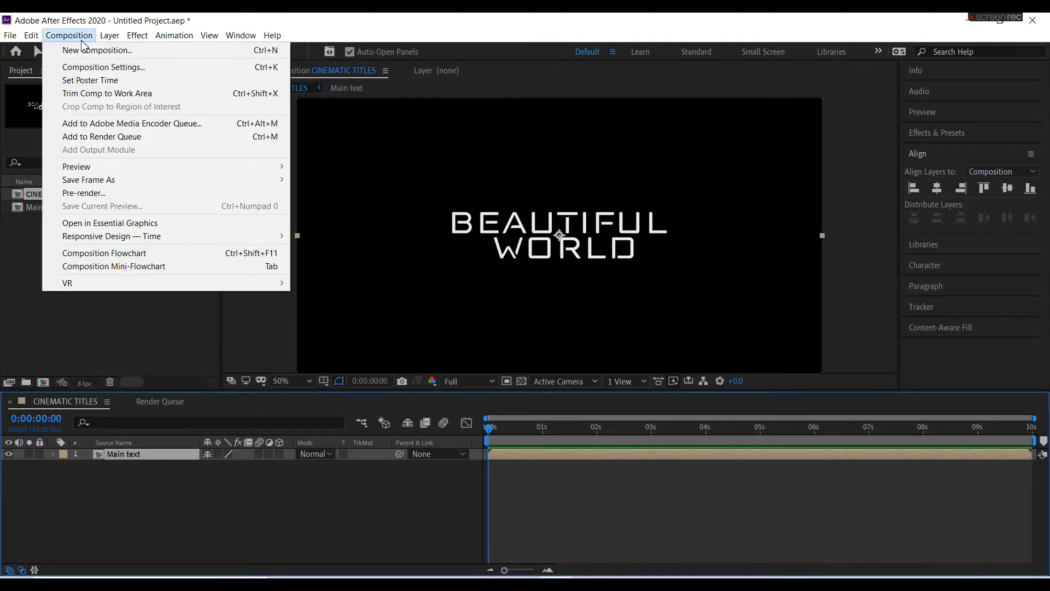
click(85, 50)
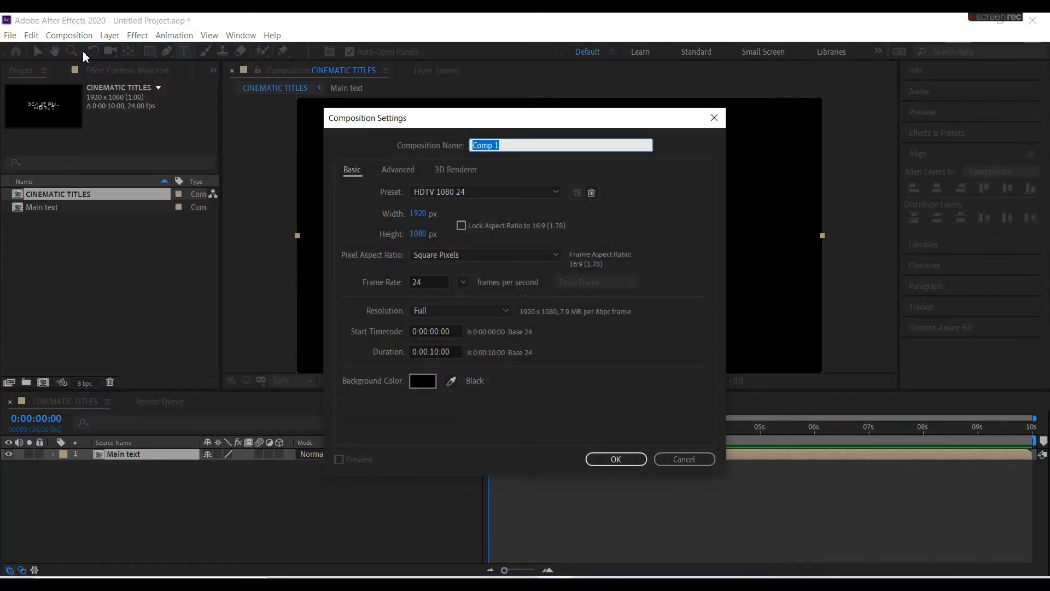
text(text texture)
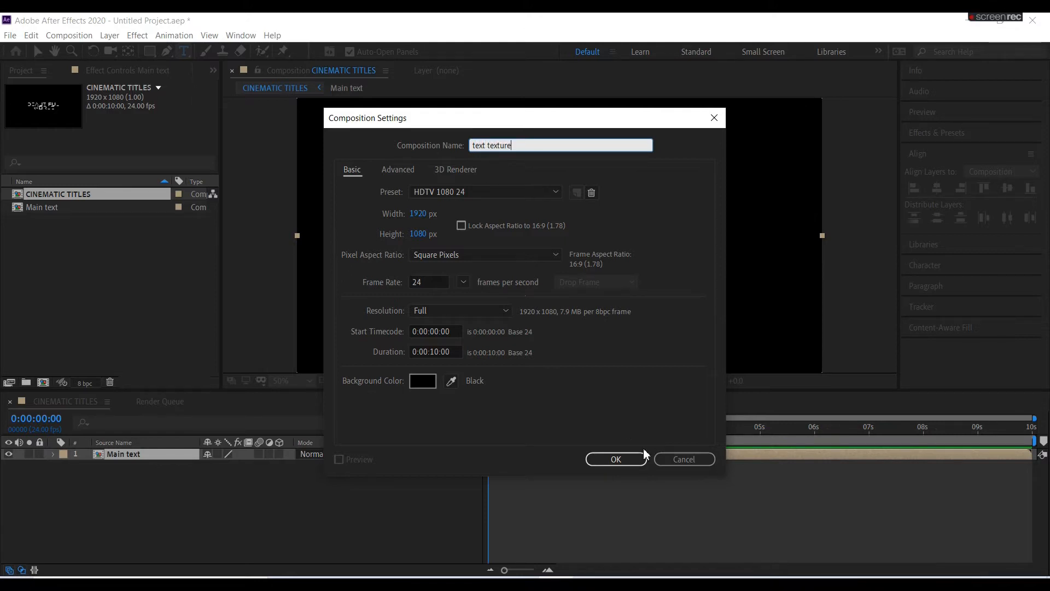
click(624, 458)
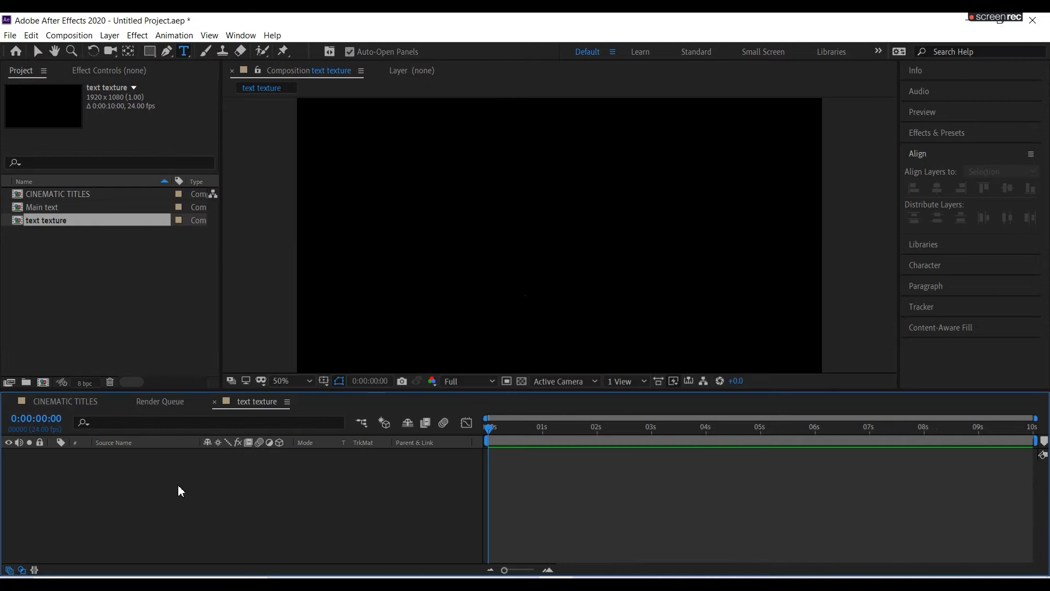
- Import Space Titles 01.avi and LensFlare02.jpg, and add Space Titles 01.avi as a layer in the text texture composition
right_click(85, 266)
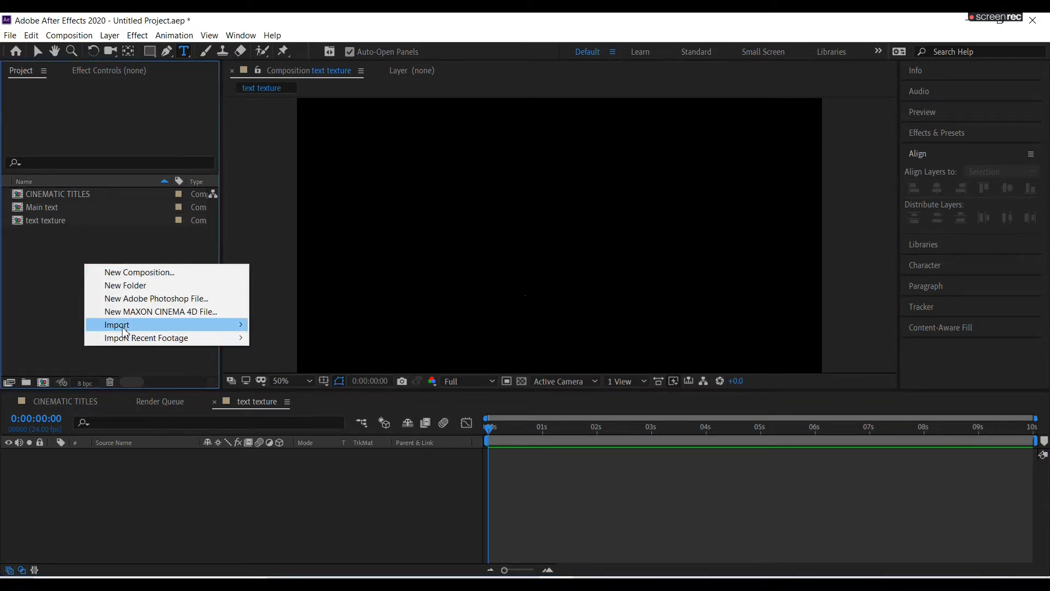
mouse_move(123, 327)
click(259, 326)
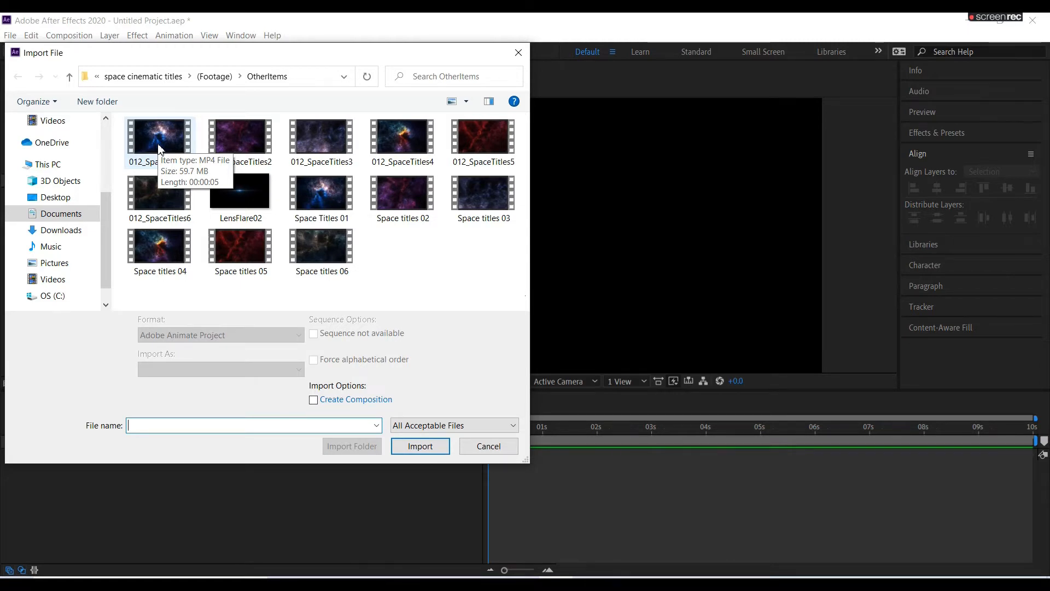
scroll(265, 259, down, 4)
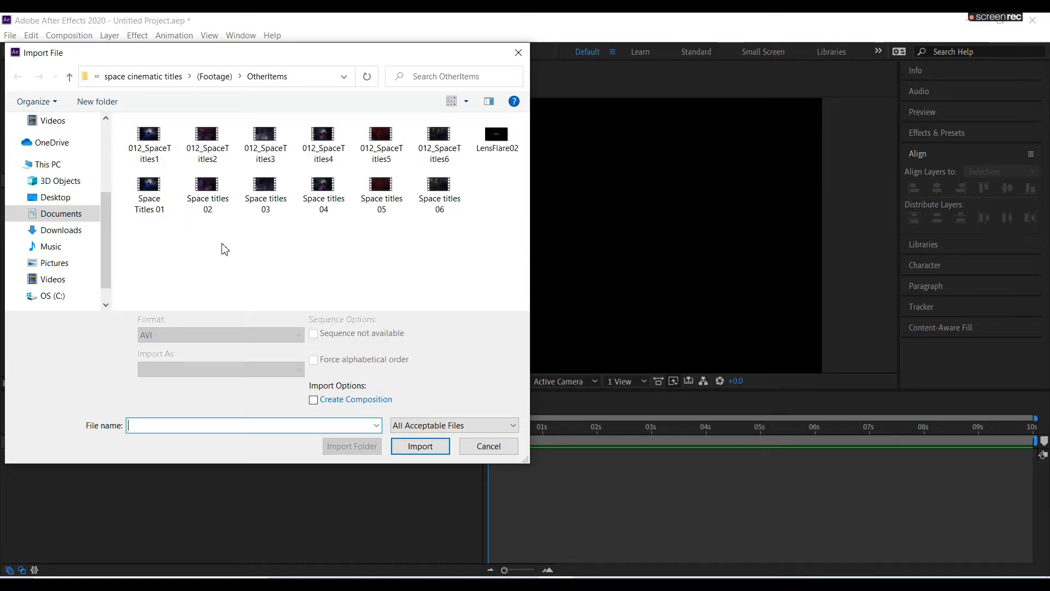
click(149, 190)
ctrl+click(498, 145)
click(419, 448)
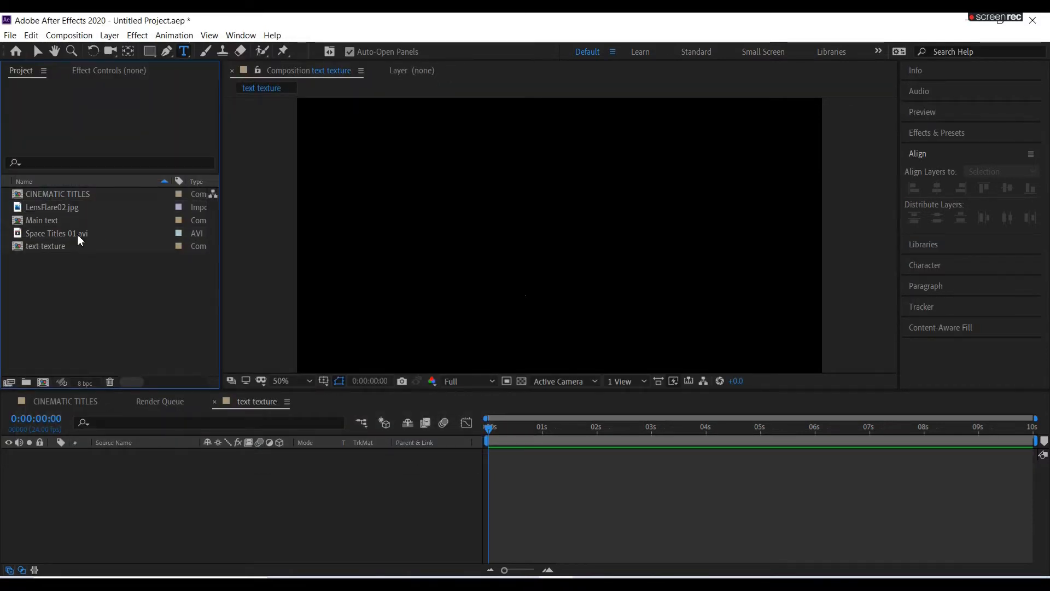
click(78, 234)
drag(75, 243, 101, 464)
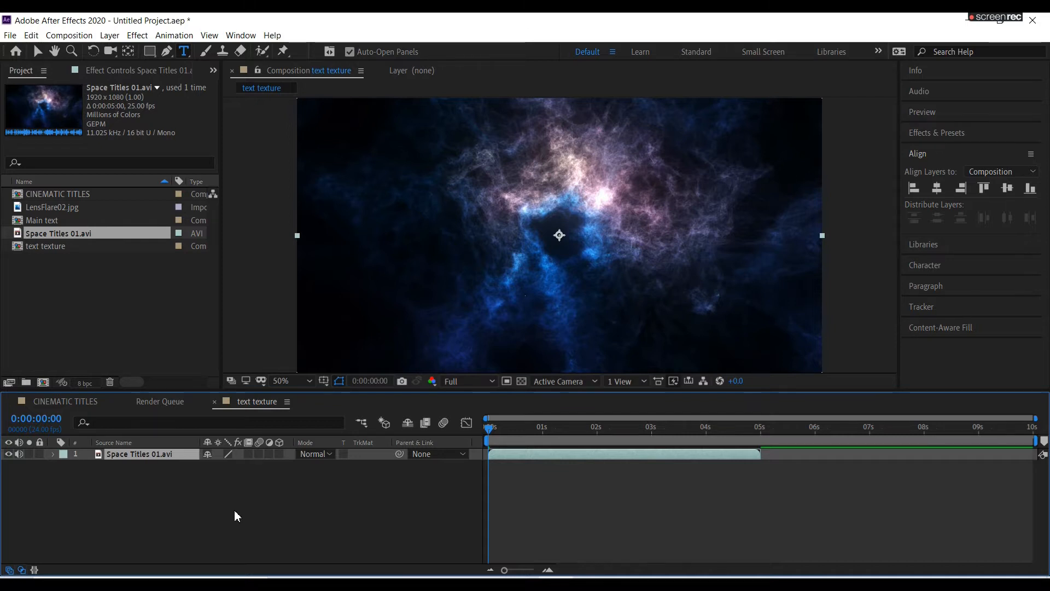
- Create a composition-sized solid in dark blue 001133 and place it beneath the Space Titles 01.avi layer
right_click(235, 513)
mouse_move(285, 380)
click(421, 413)
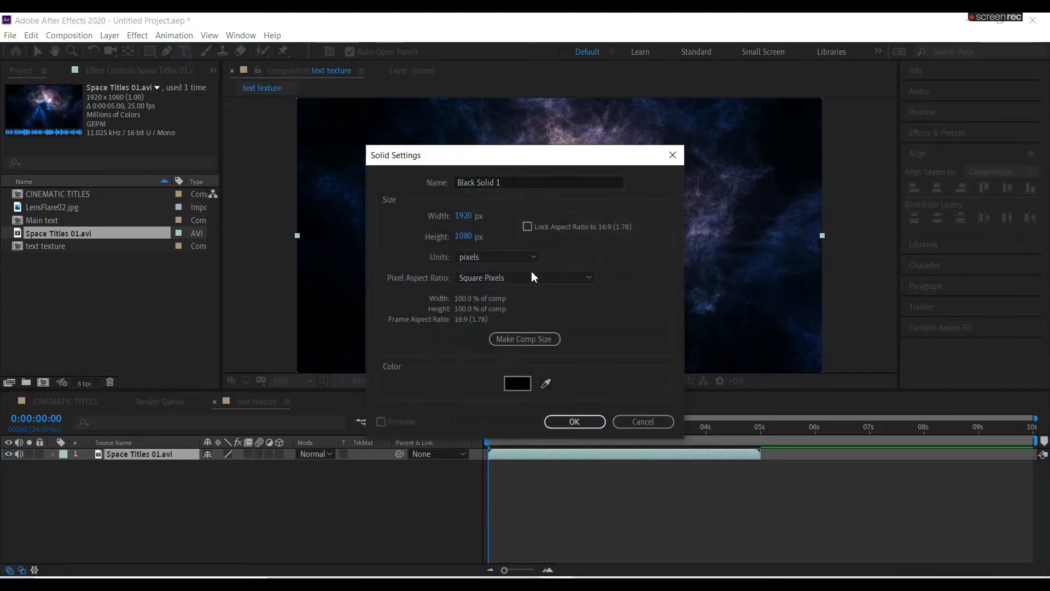
click(514, 381)
drag(551, 321, 535, 354)
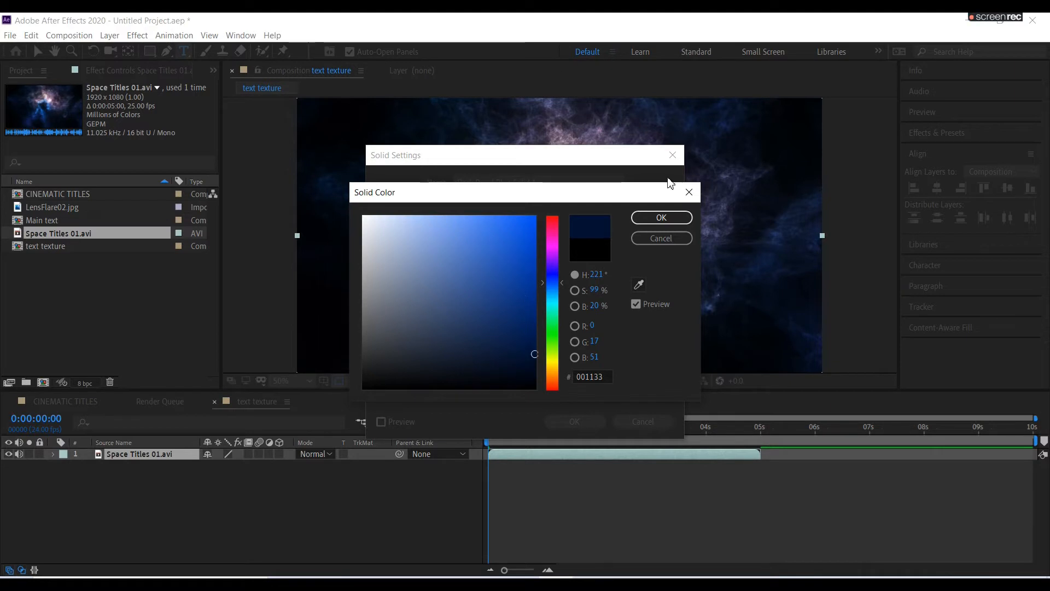
click(648, 220)
click(580, 418)
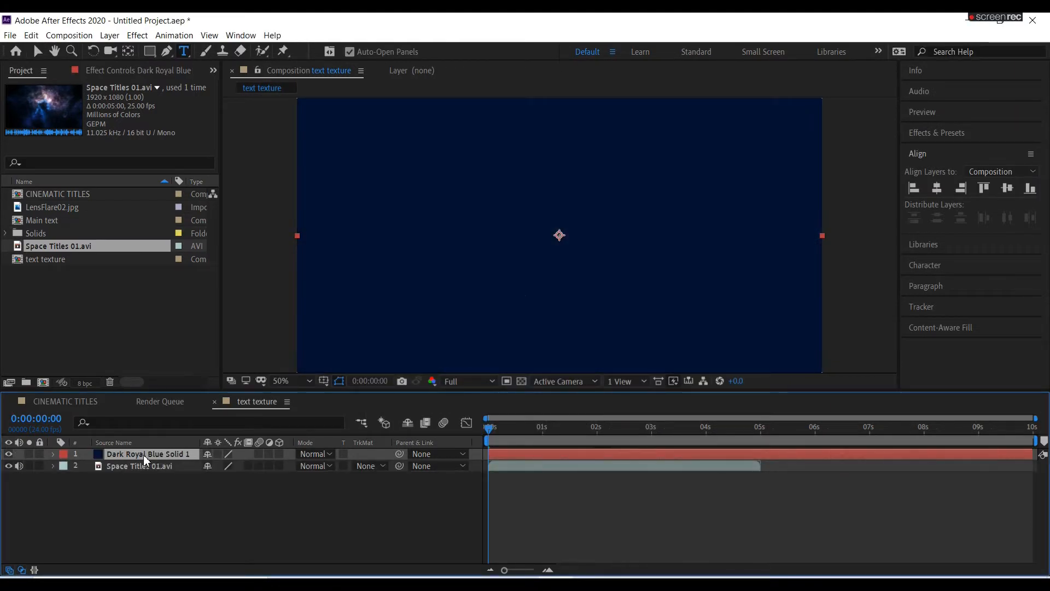
drag(143, 455, 147, 481)
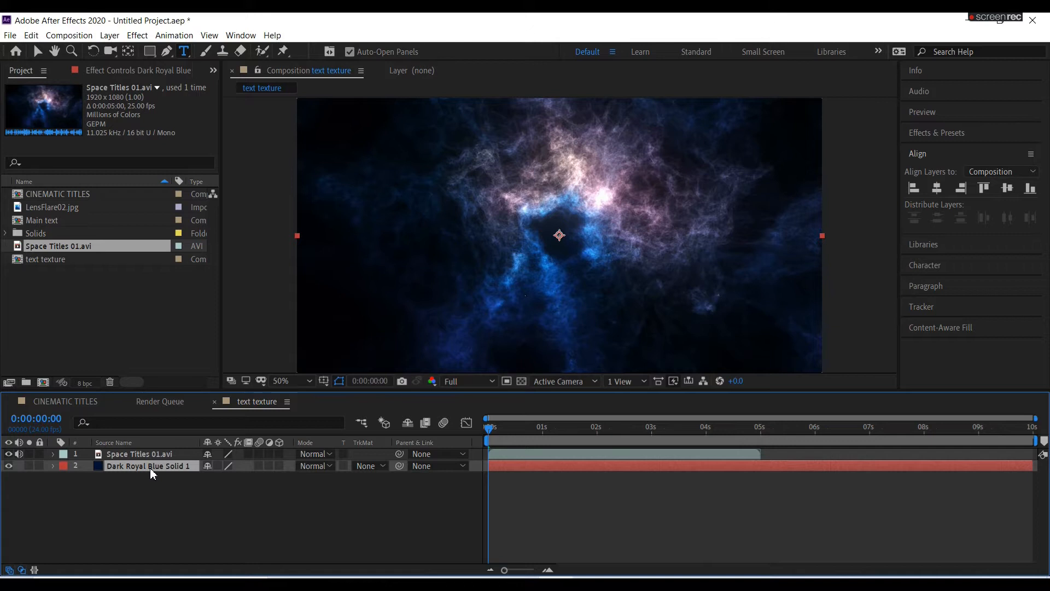
- Find the Fractal Noise effect and apply it to the dark blue solid
click(937, 132)
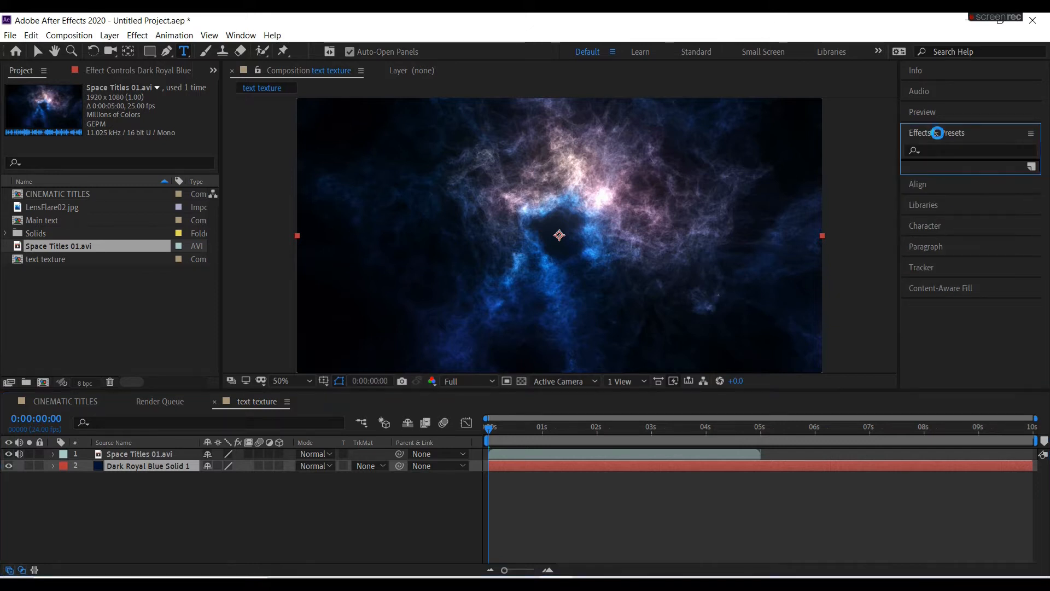
click(944, 151)
text(frac)
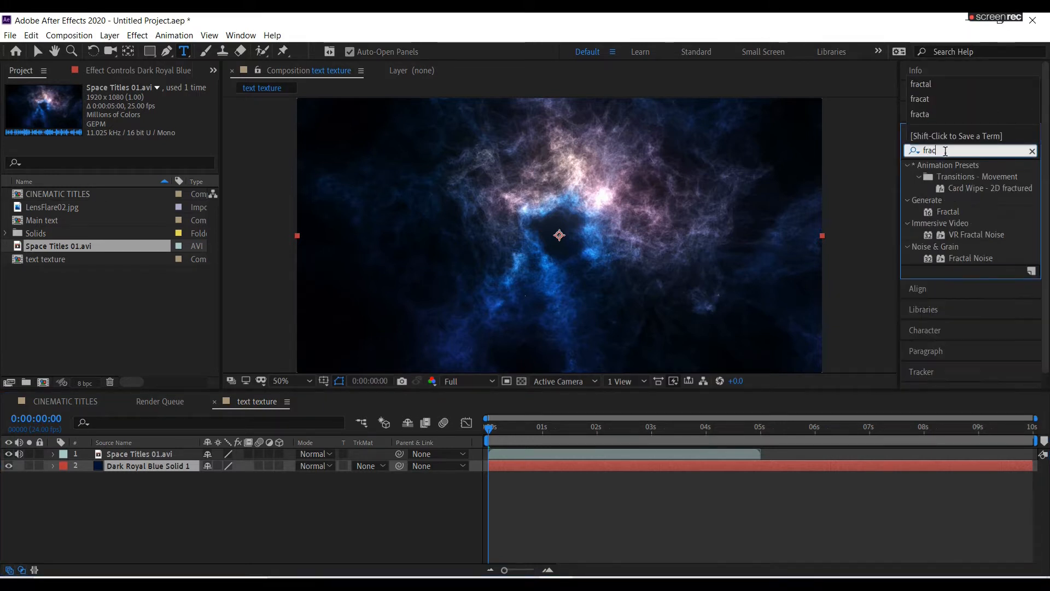
text(tal no)
drag(971, 199, 319, 470)
- Set the Fractal Noise fractal type to Turbulent Basic and the noise type to Block
click(156, 112)
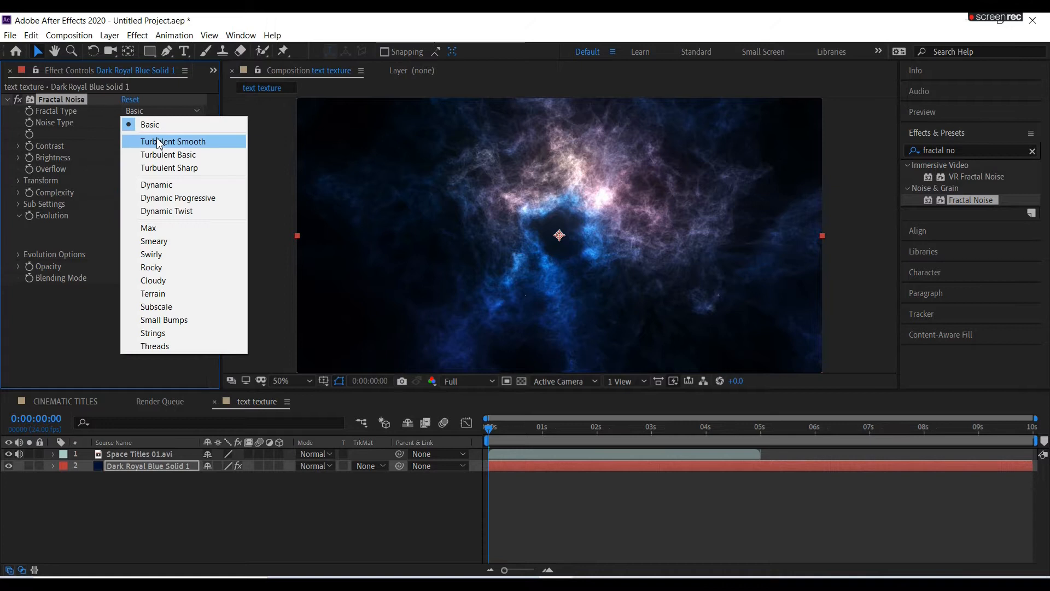
click(164, 154)
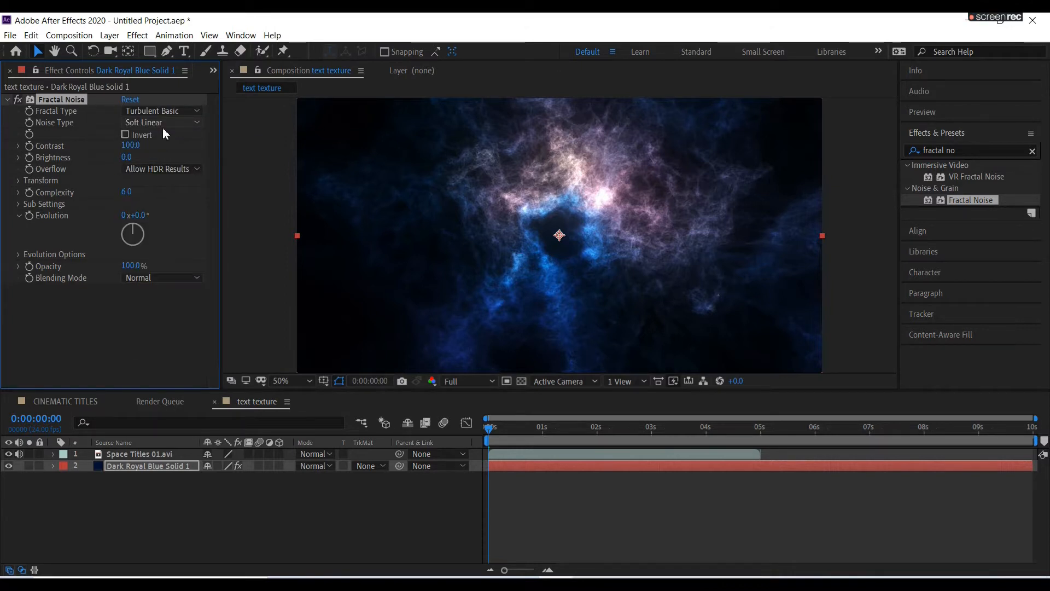
click(162, 123)
click(162, 135)
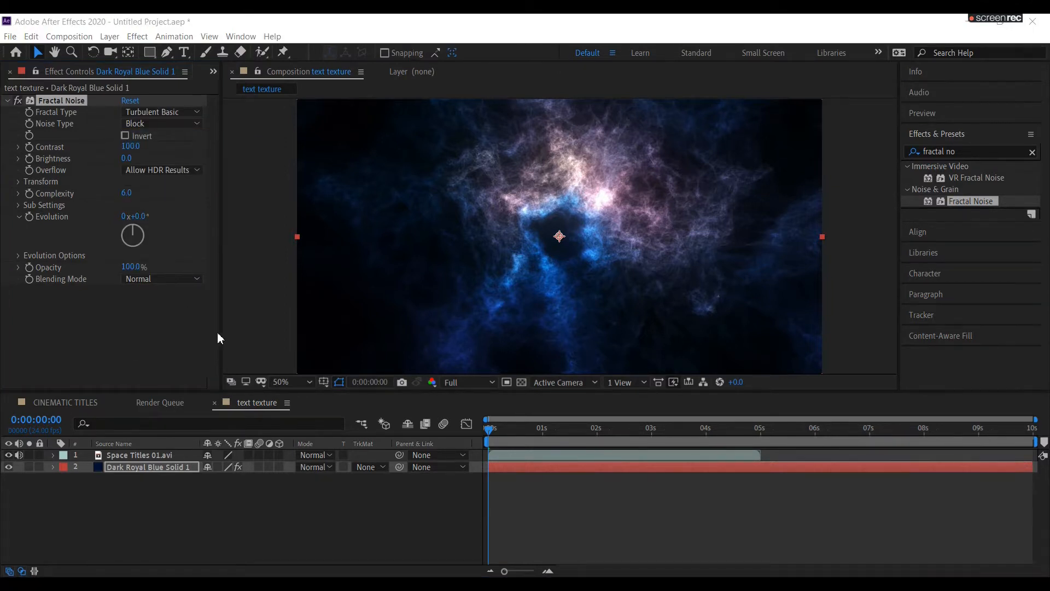
- Change the Space Titles 01.avi layer's blending mode to Overlay
click(326, 455)
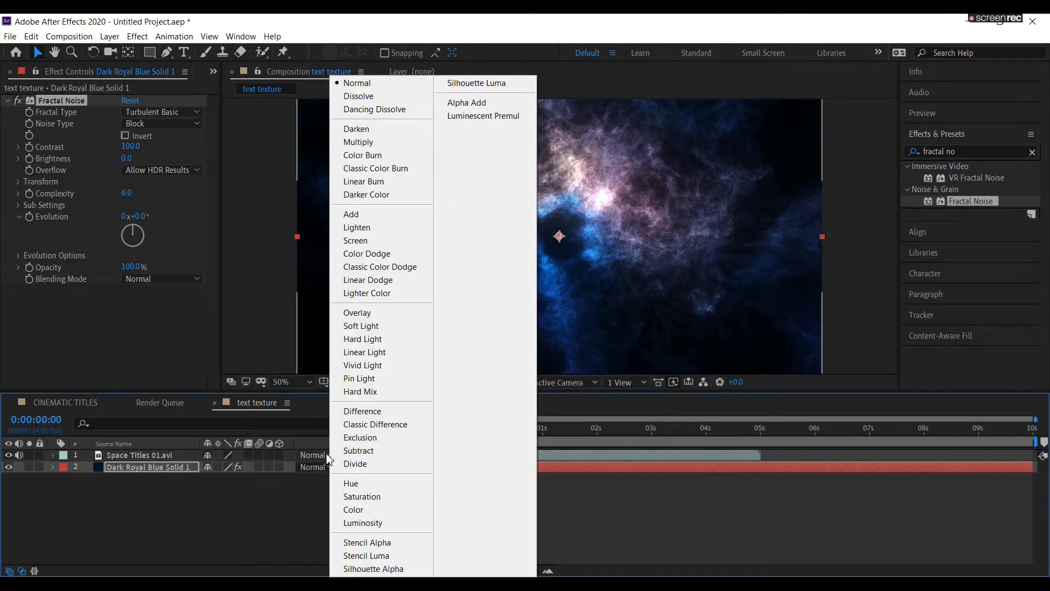
click(367, 313)
- Set the complexity of the dark blue solid's Fractal Noise to 2
click(130, 468)
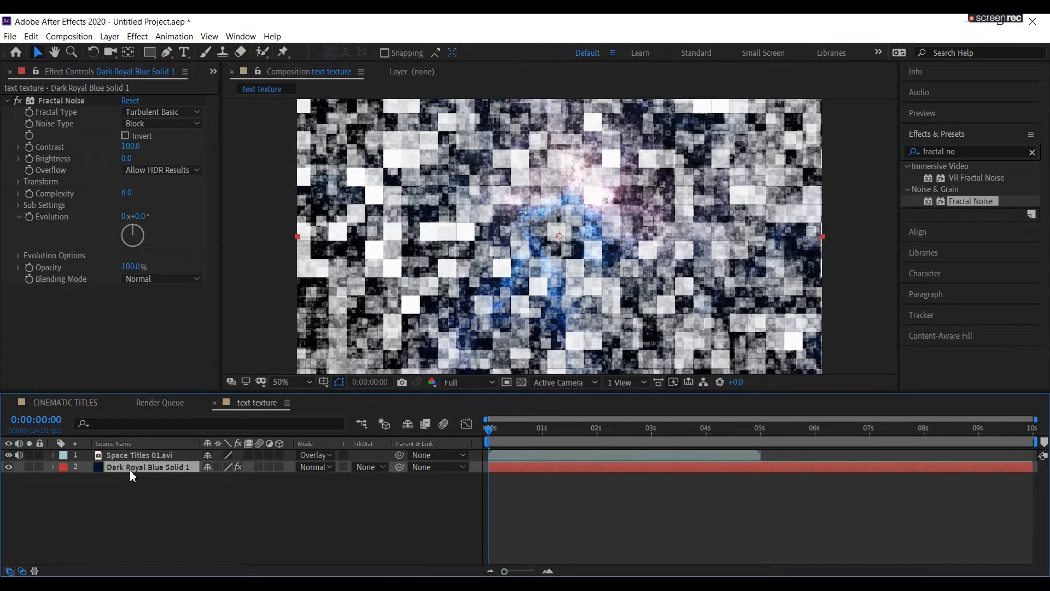
click(126, 192)
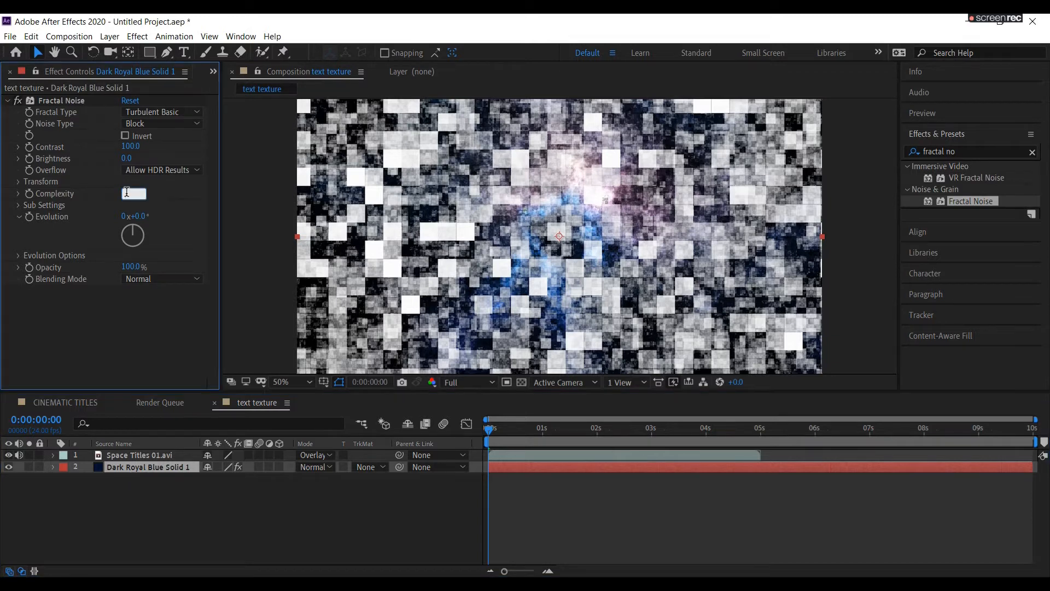
text(2)
key(Return)
- Set the Fractal Noise transform rotation to 25° and its scale to 250
click(19, 182)
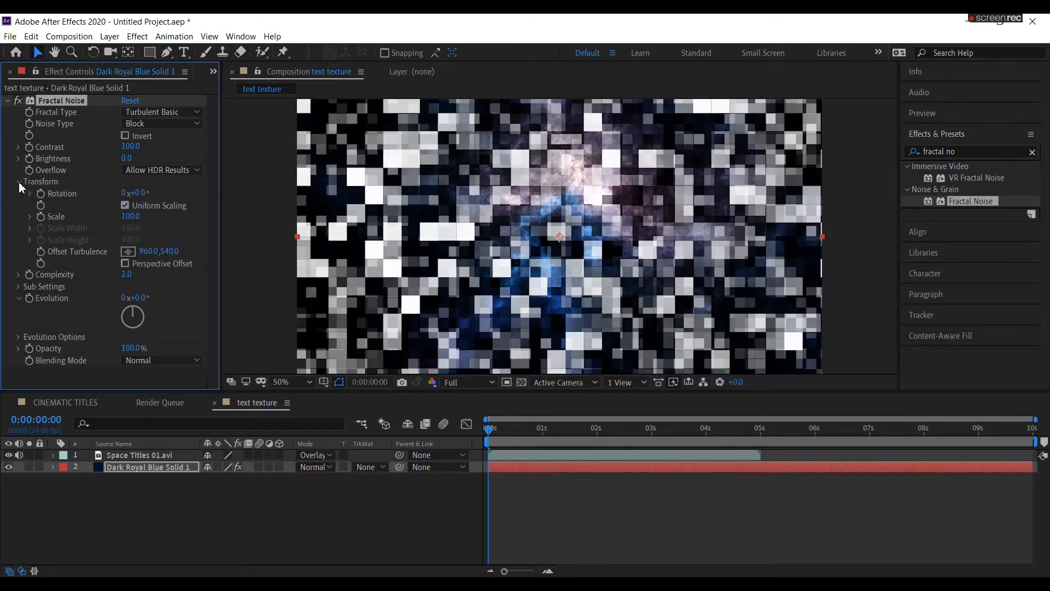
text(25)
key(Return)
click(130, 216)
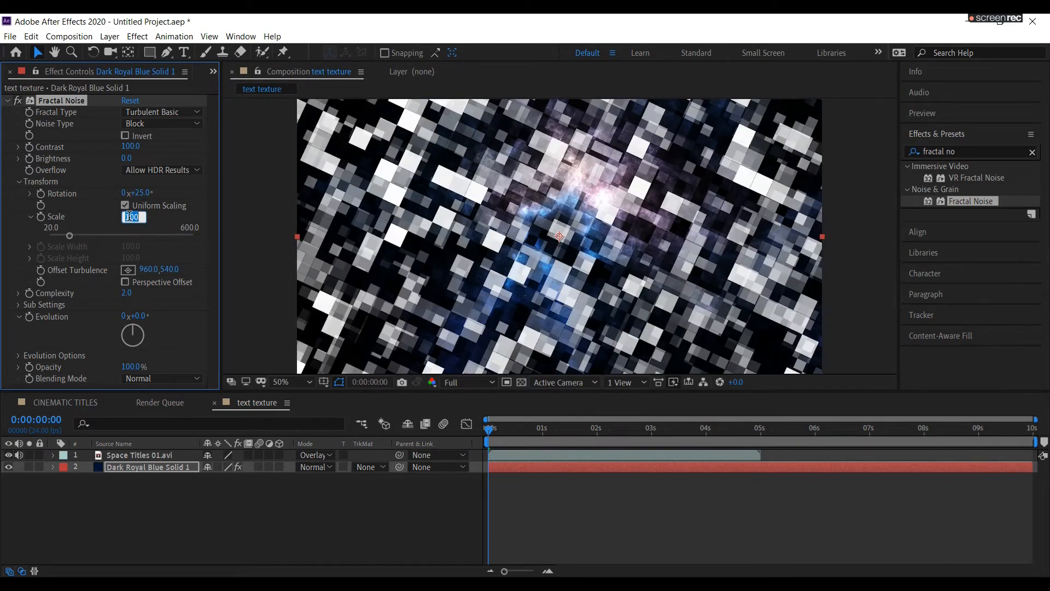
text(250)
key(Return)
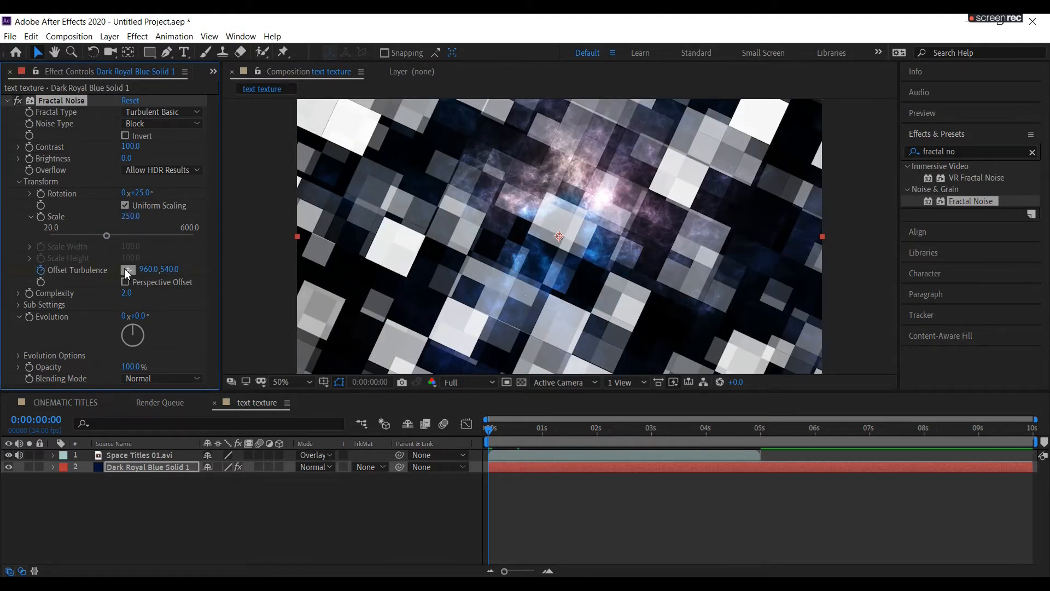
- Set the Fractal Noise Offset Turbulence to 4000, 582 at the start of the text texture composition
click(148, 269)
text(40)
key(Tab)
text(582)
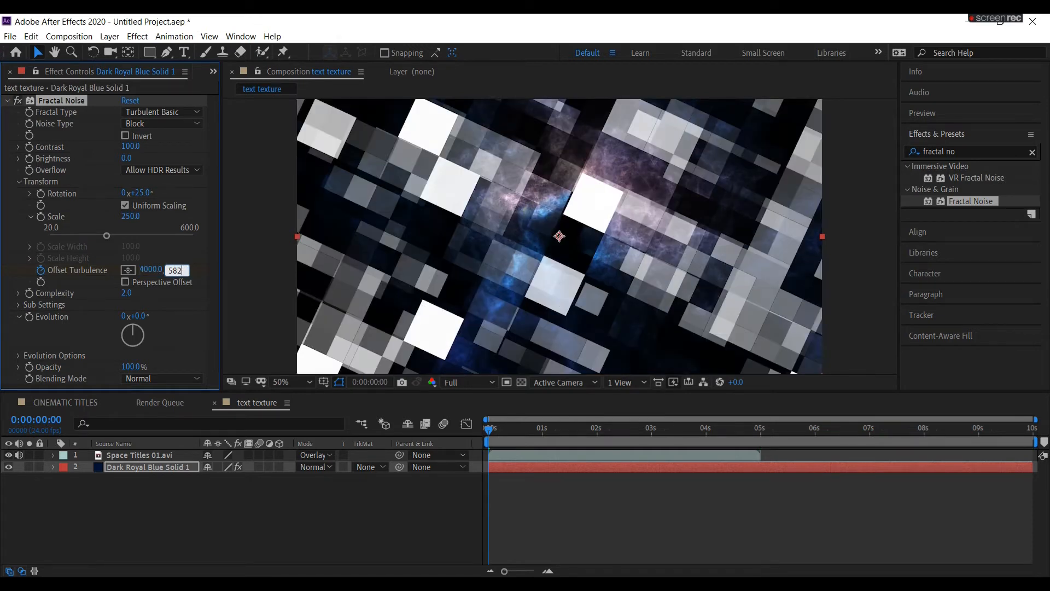
key(Return)
- Keyframe the Offset Turbulence X value at 960 at time 0:00:05:06
drag(487, 435, 774, 439)
click(152, 270)
text(960)
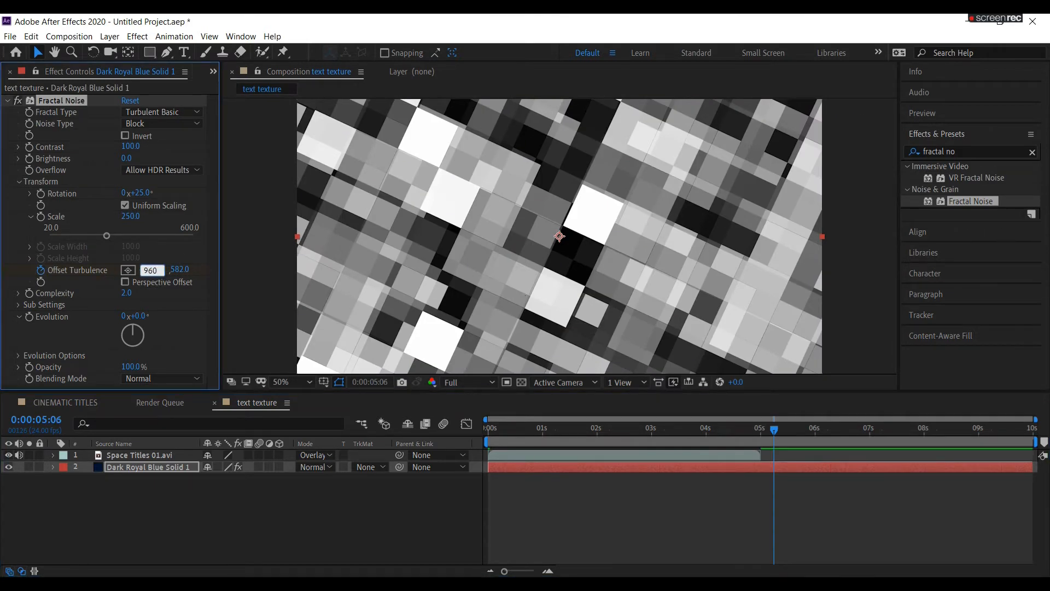
key(Return)
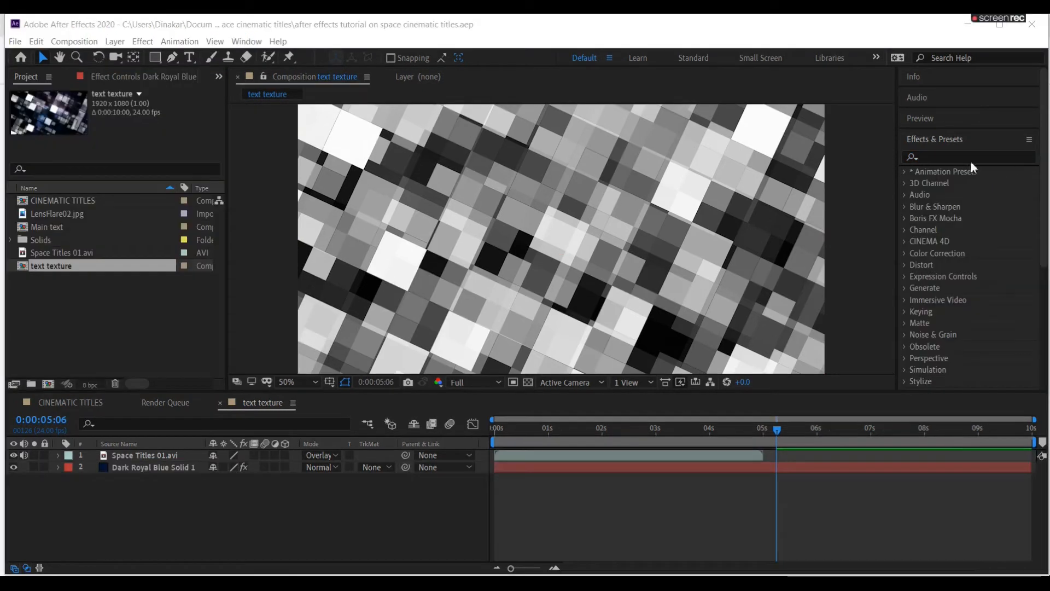
- Find the Tint effect and apply it to the Dark Royal Blue Solid 1 layer
click(970, 157)
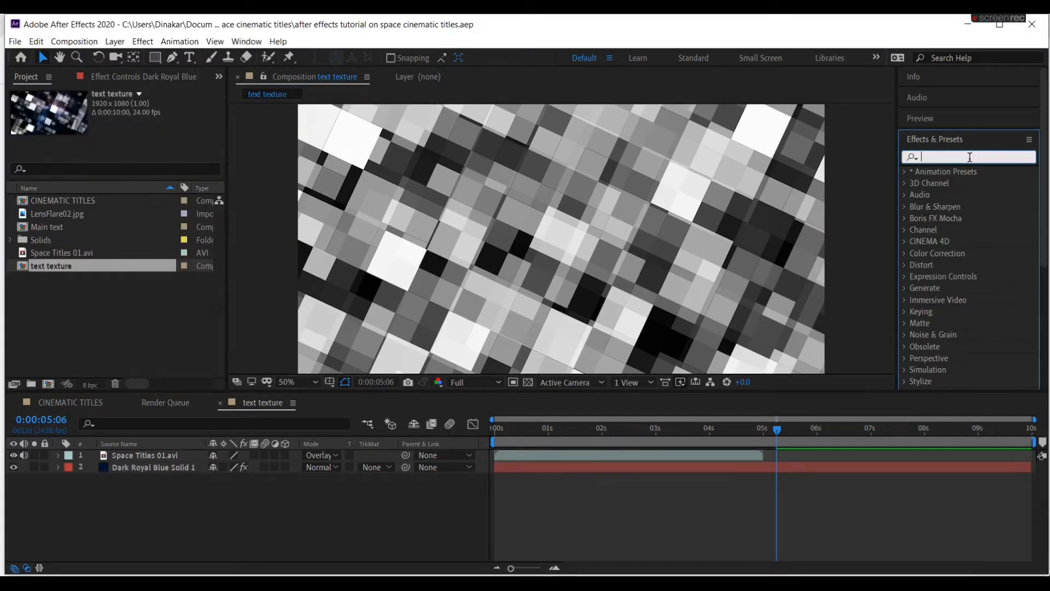
text(tint)
click(951, 219)
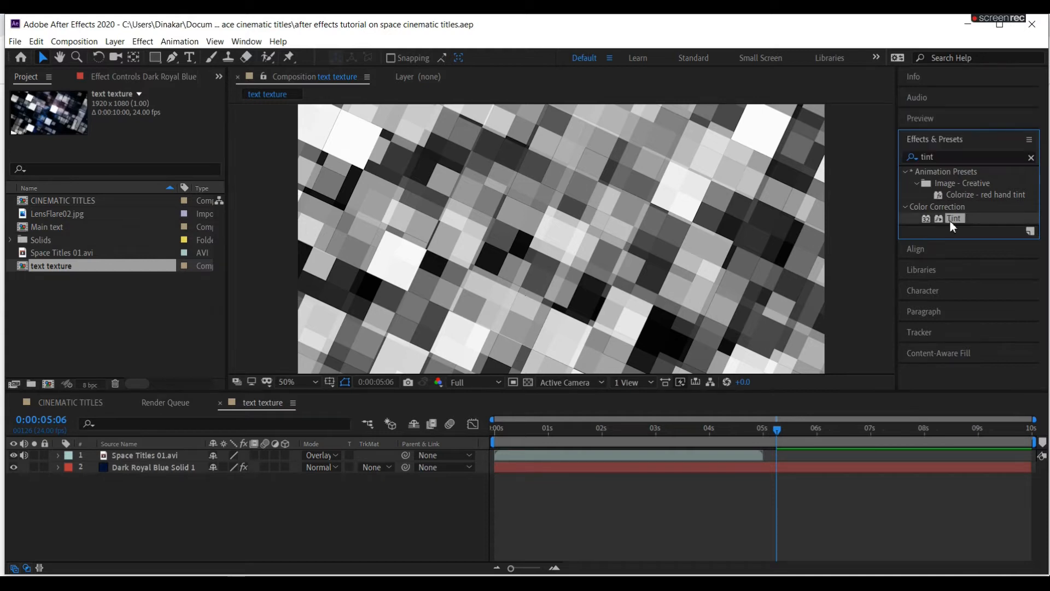
drag(950, 221, 98, 467)
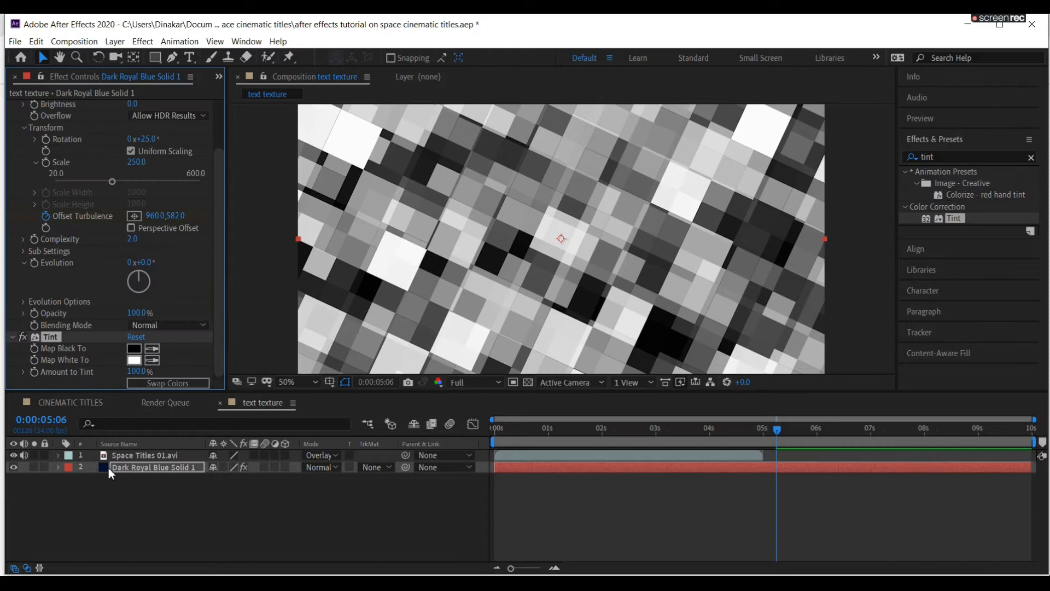
- Set the Tint effect's Map Black To color to A8A8A8
click(134, 350)
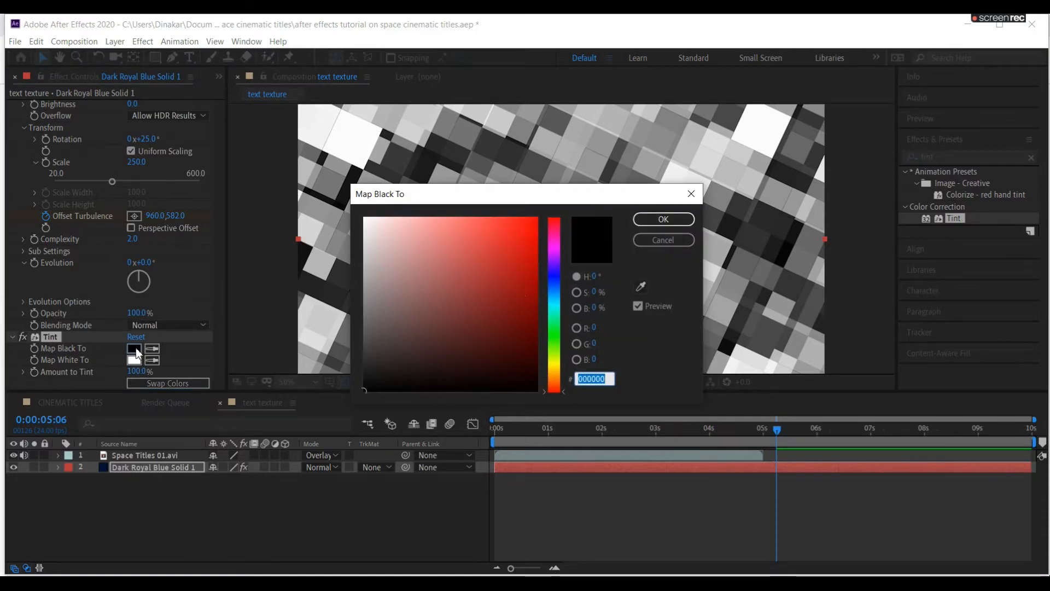
text(A8A8A)
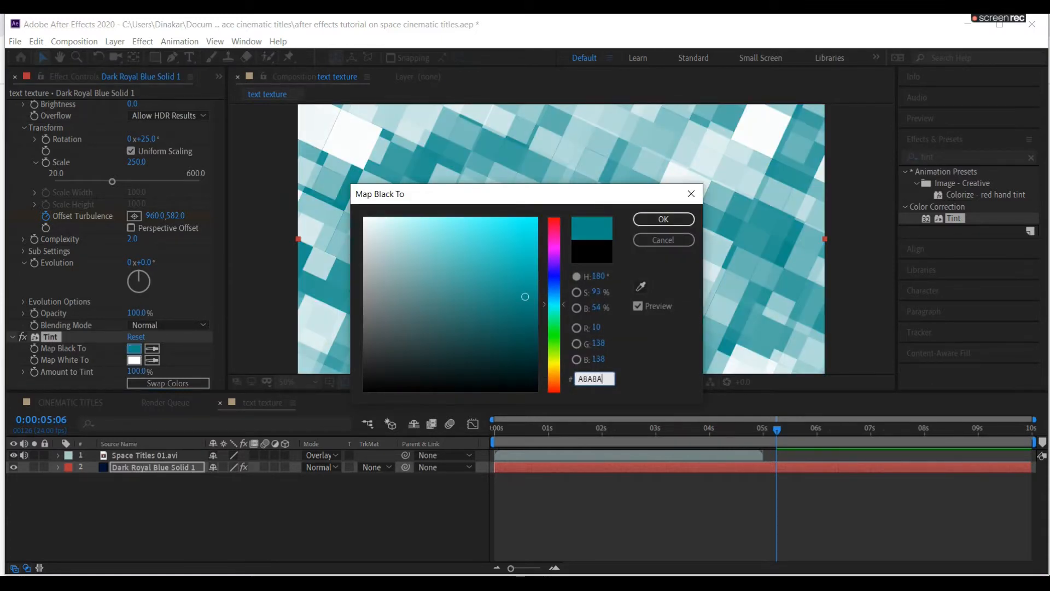
text(8)
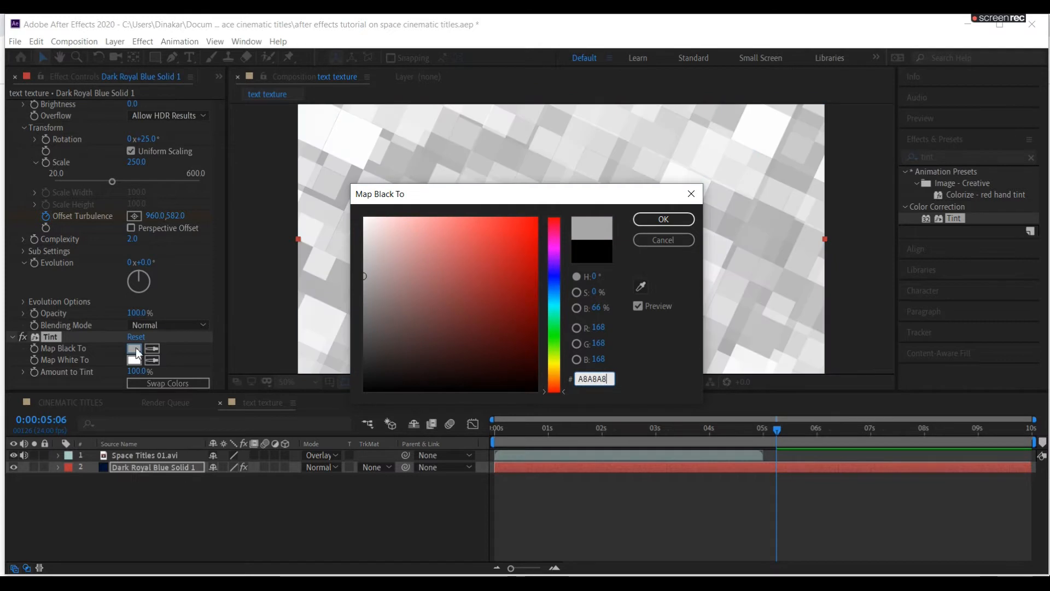
click(673, 219)
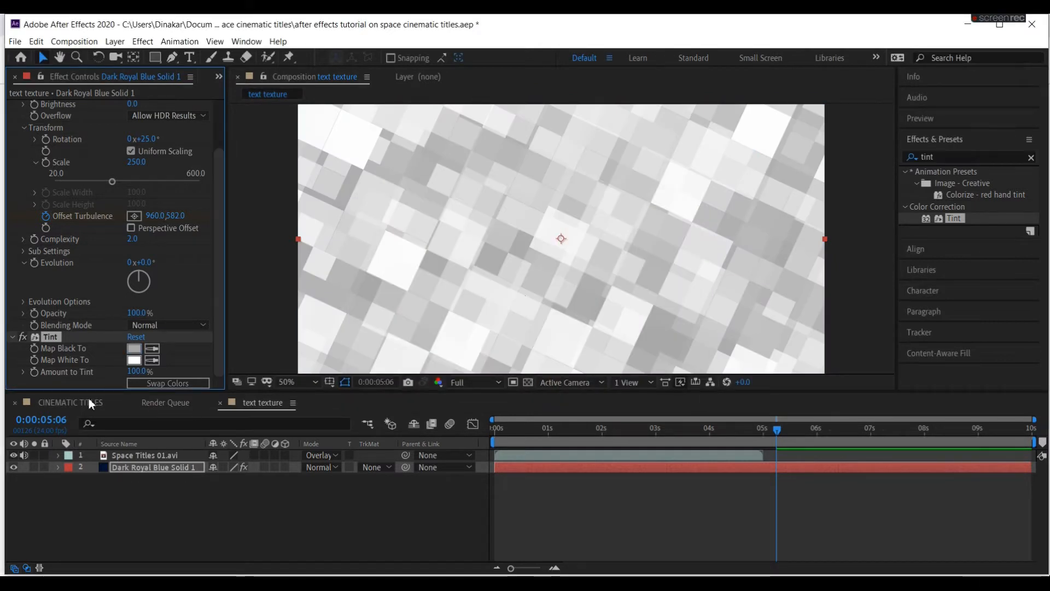
- Add the text texture composition to CINEMATIC TITLES as a layer above Main text
click(73, 402)
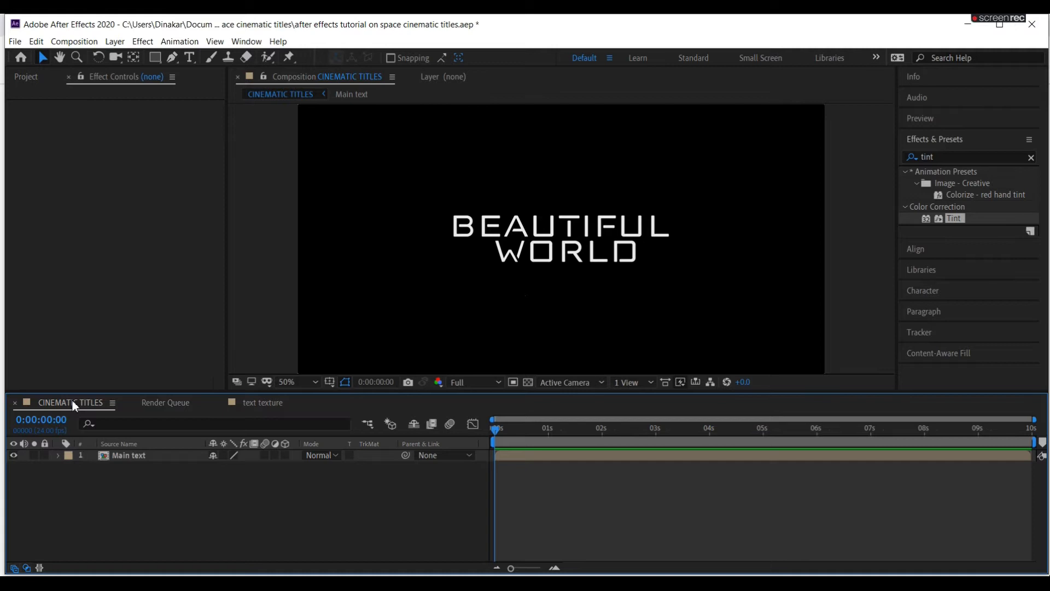
click(25, 76)
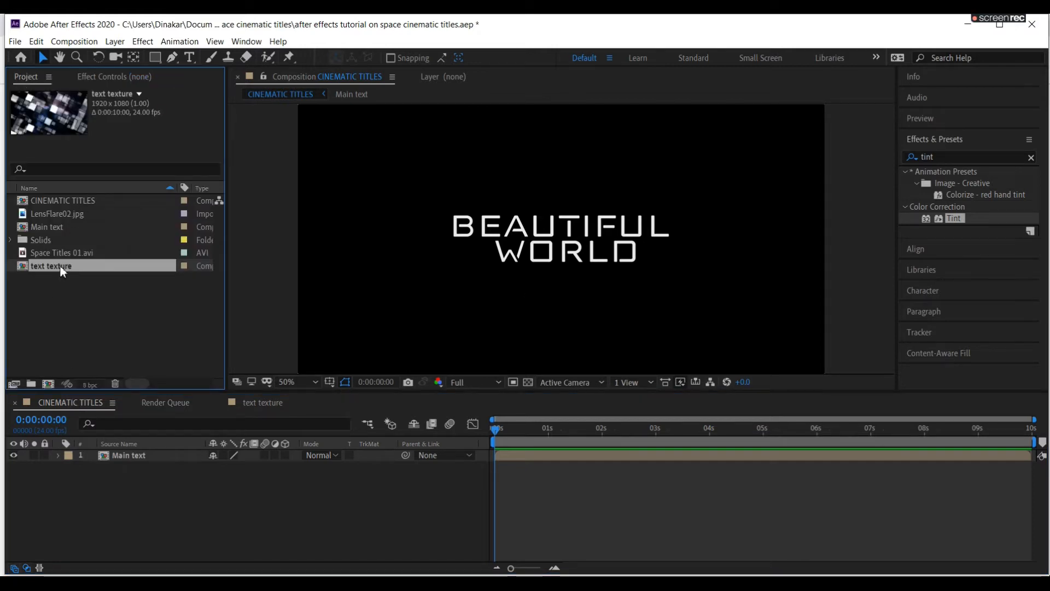
drag(60, 264, 116, 452)
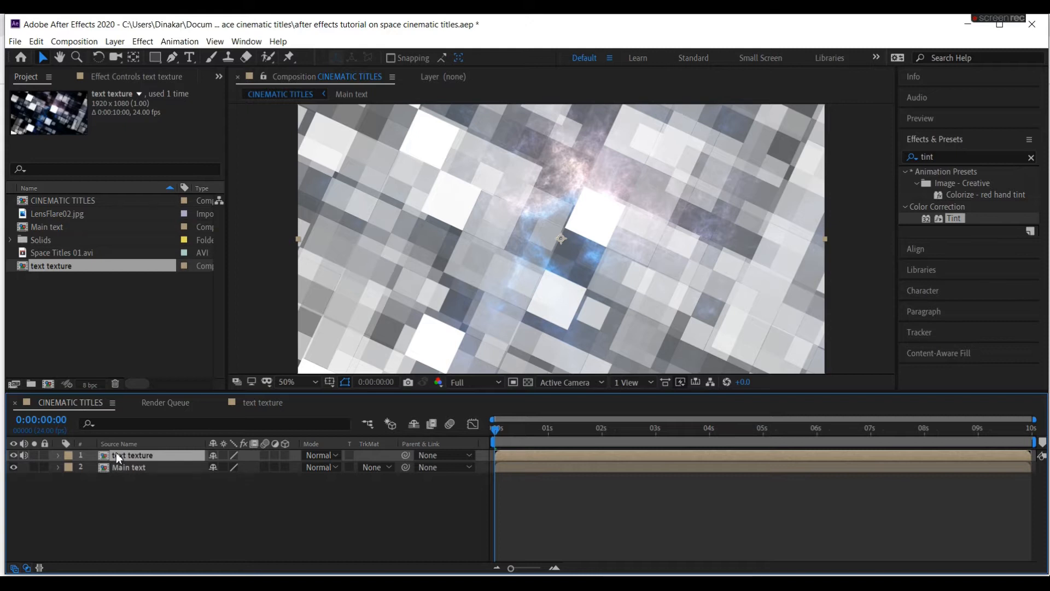
- Find the CC Blobbylize effect and apply it to the text texture layer
double_click(960, 157)
key(BackSpace)
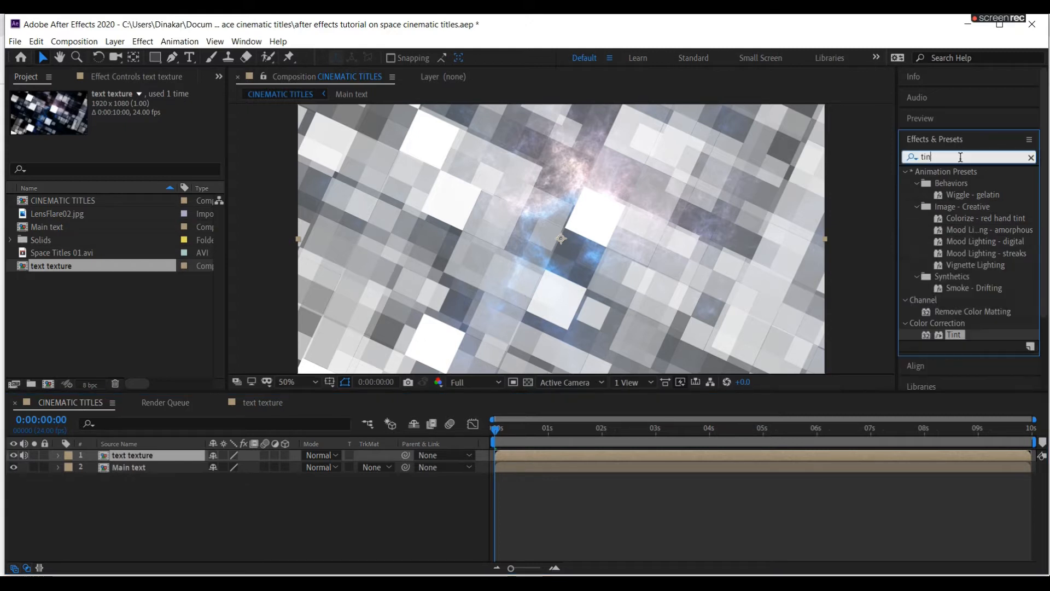
text(c)
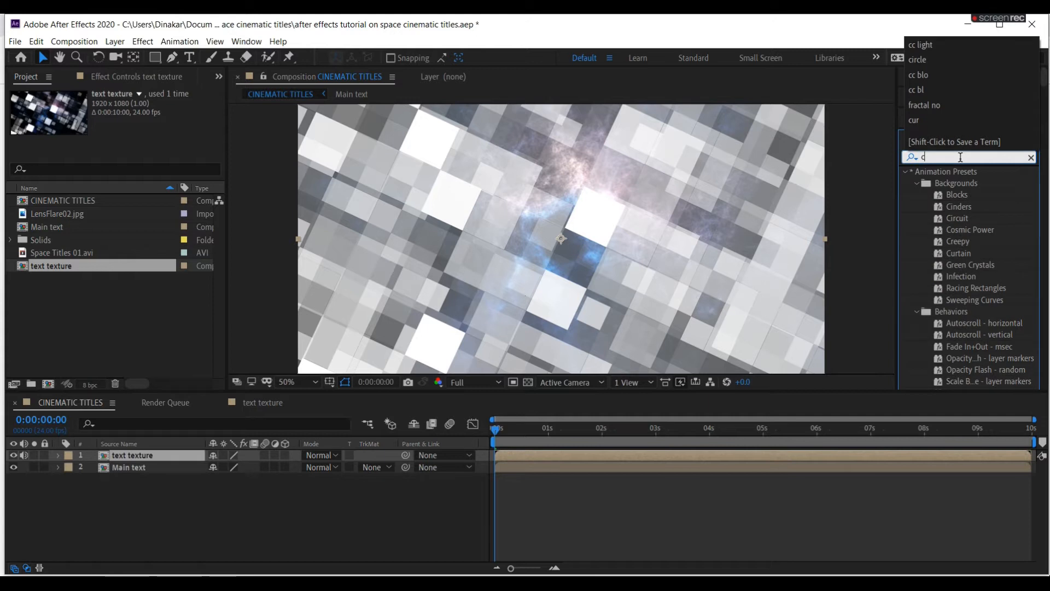
text(c blo)
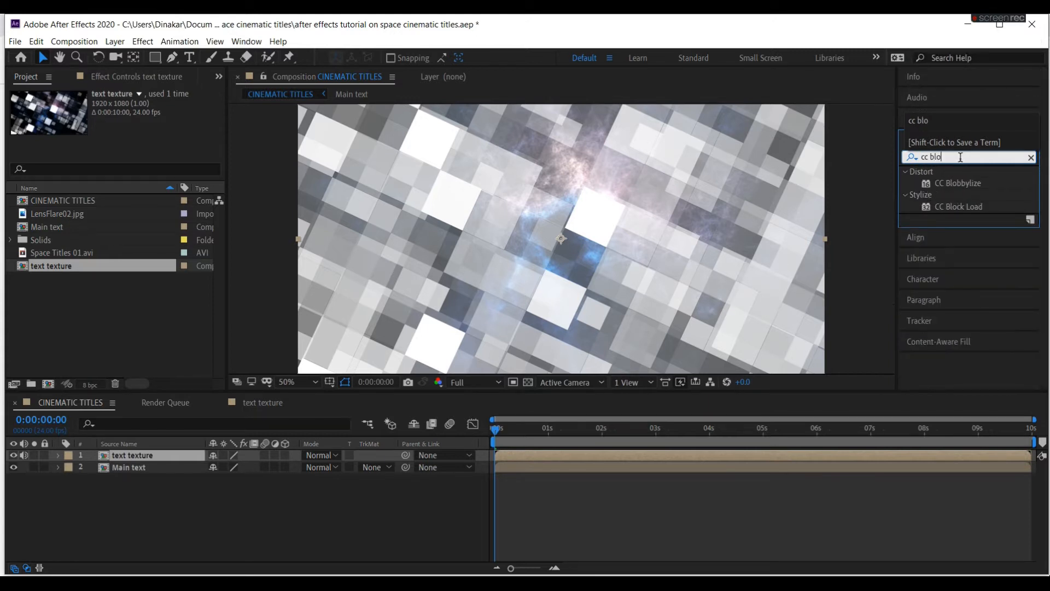
drag(966, 188, 479, 455)
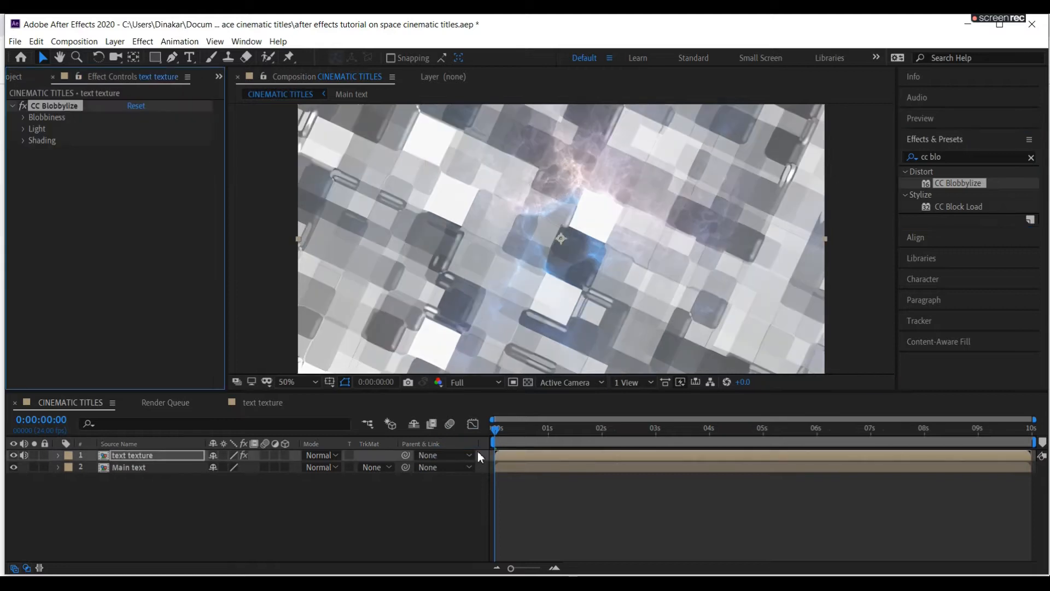
- Set the CC Blobbylize blob layer to Main text and its property to Alpha
click(23, 118)
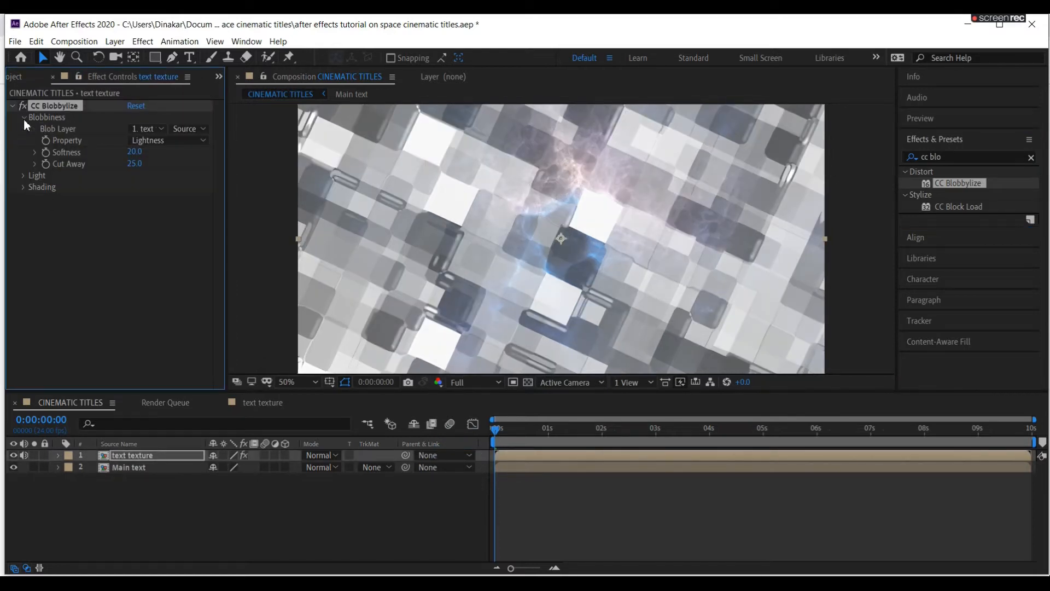
click(159, 131)
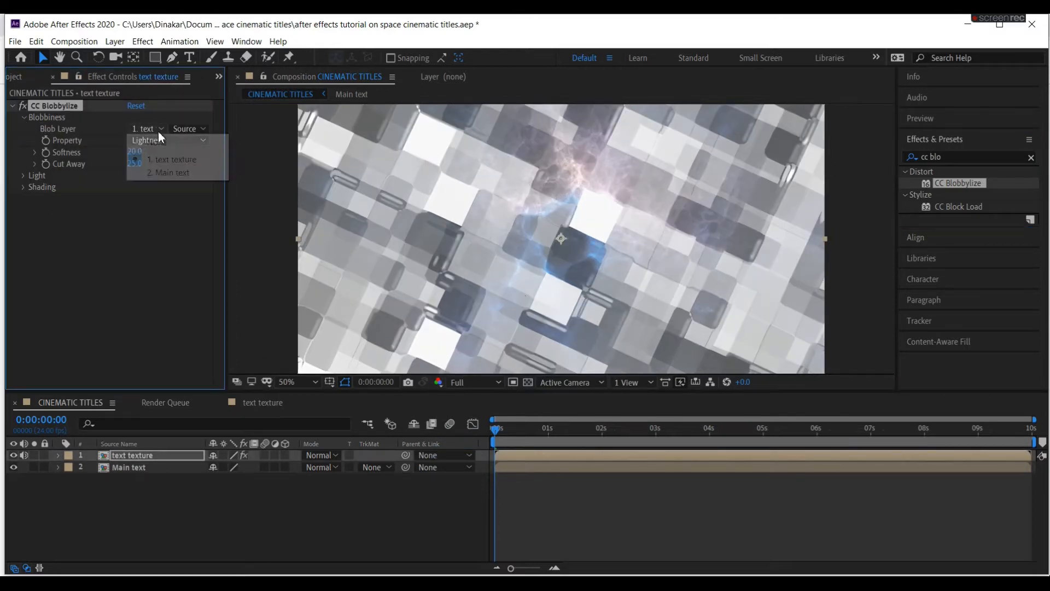
click(172, 170)
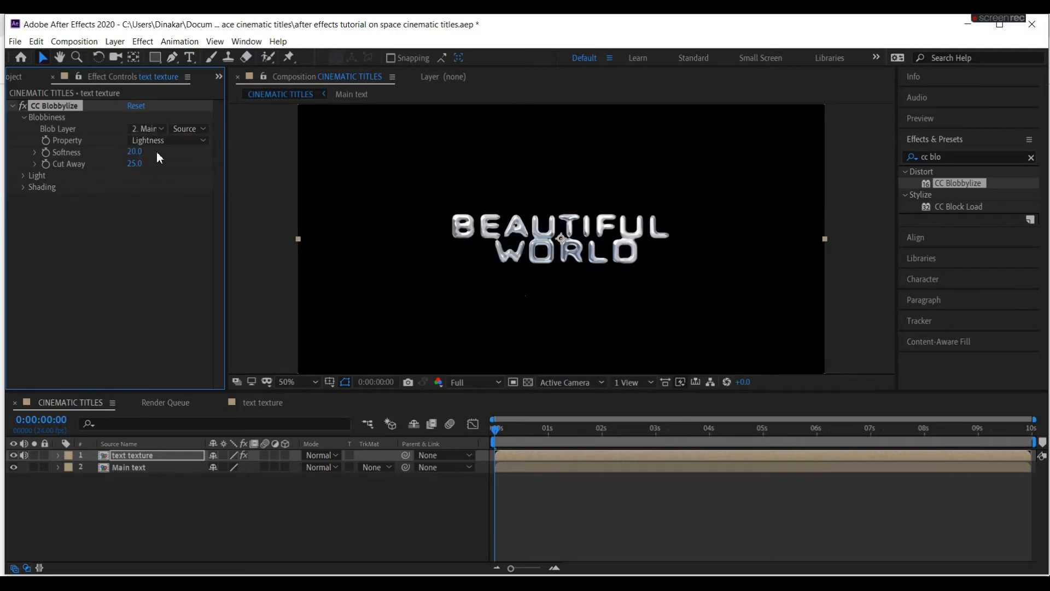
click(167, 142)
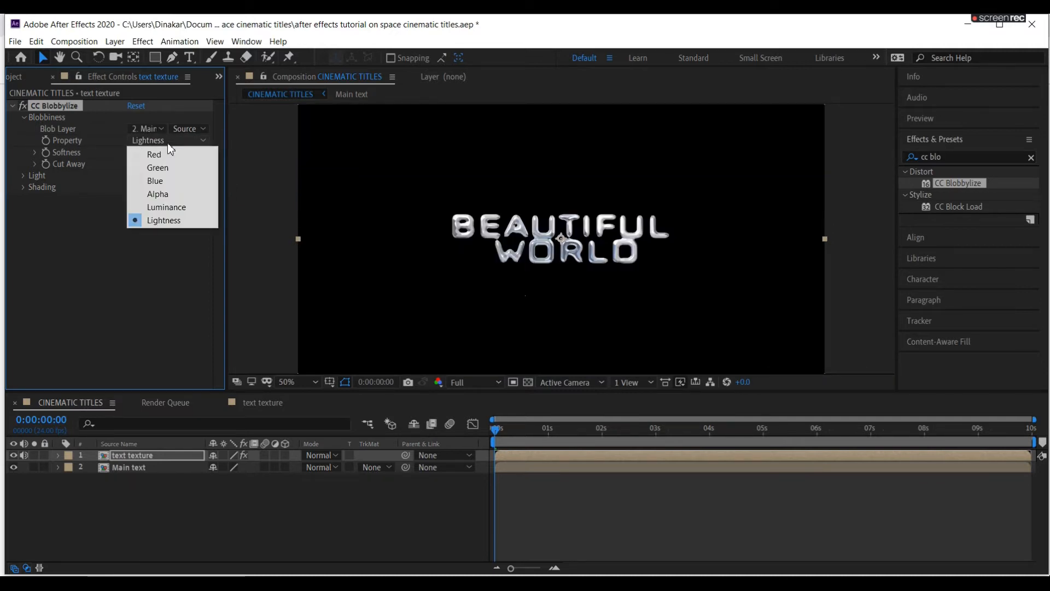
click(166, 194)
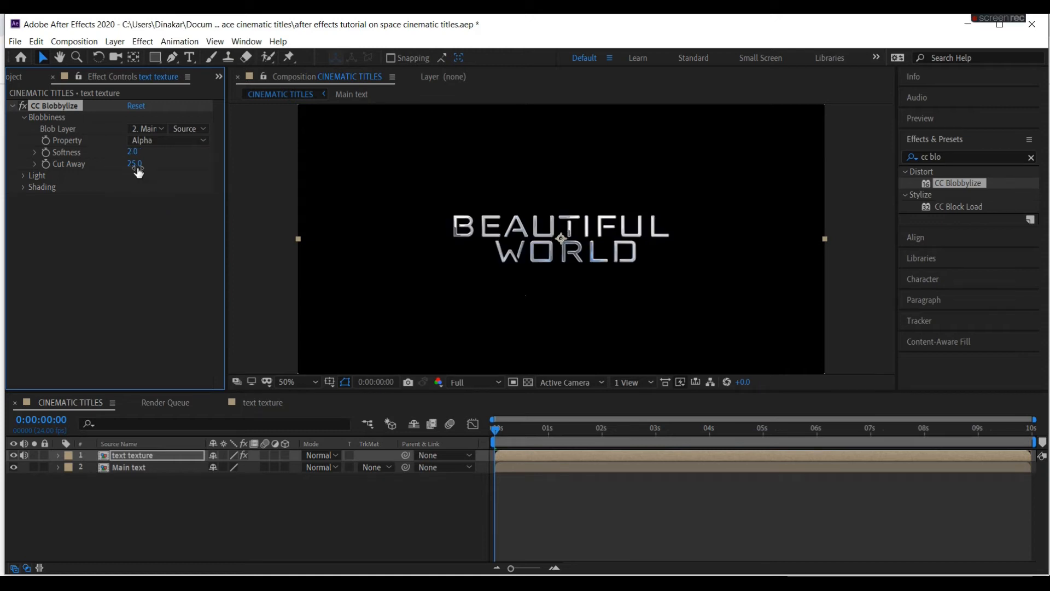
- Set the CC Blobbylize Cut Away to 42 and its Softness to 4
click(136, 164)
text(42)
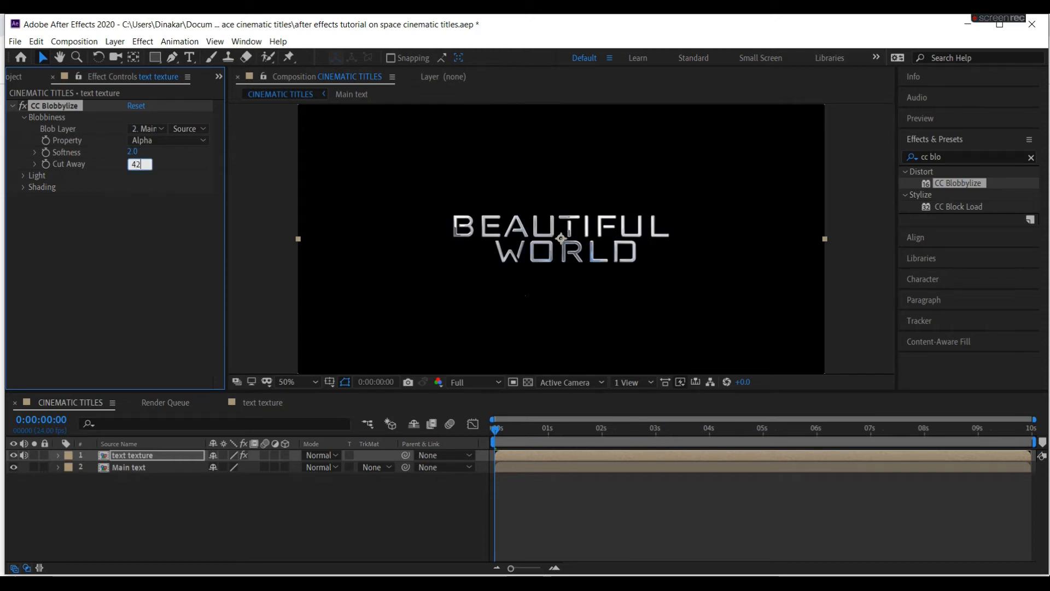
key(Return)
click(132, 151)
text(4)
key(Return)
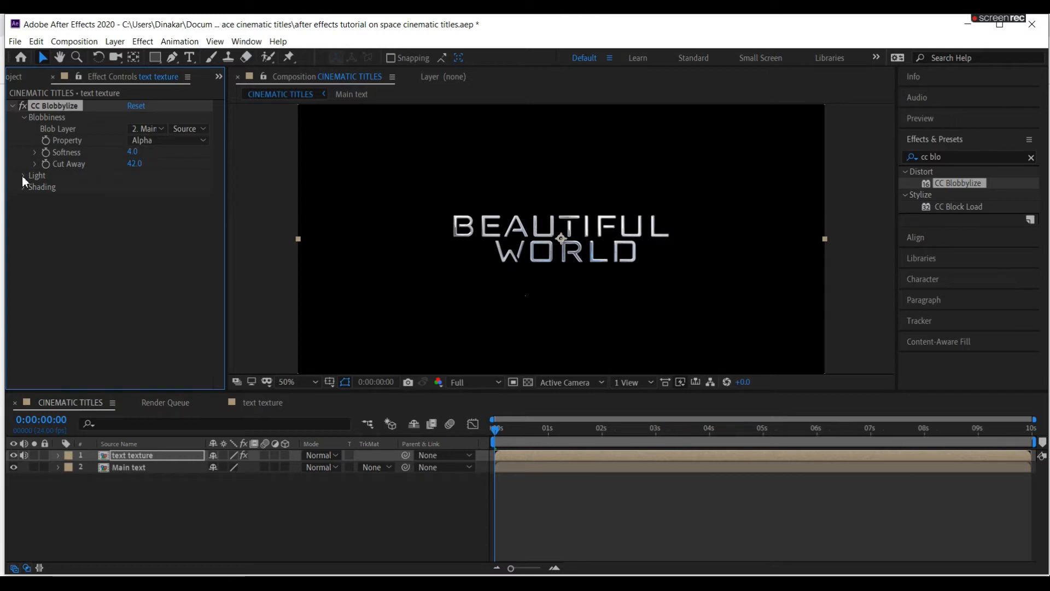
- Find the Levels effect and apply it to the text texture layer
click(943, 157)
key(BackSpace)
key(BackSpace)
key(BackSpace)
key(BackSpace)
key(BackSpace)
text(lev)
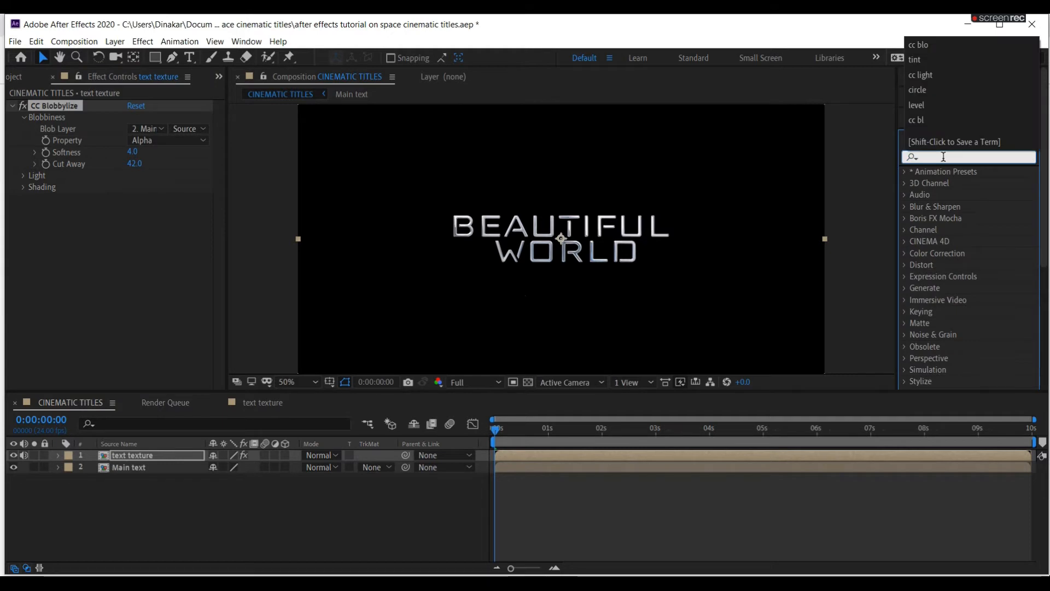
text(el)
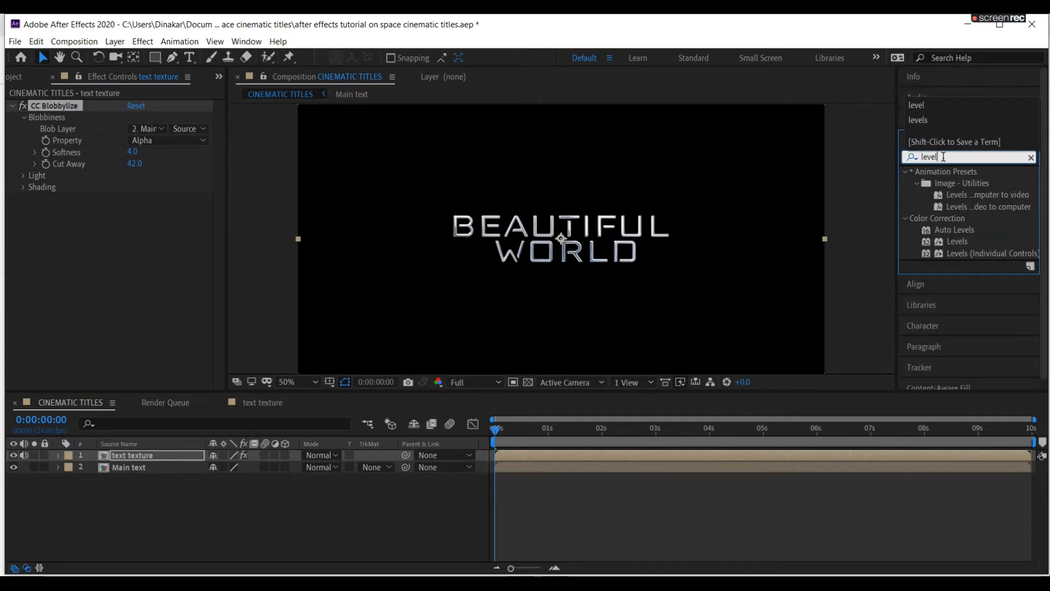
double_click(946, 241)
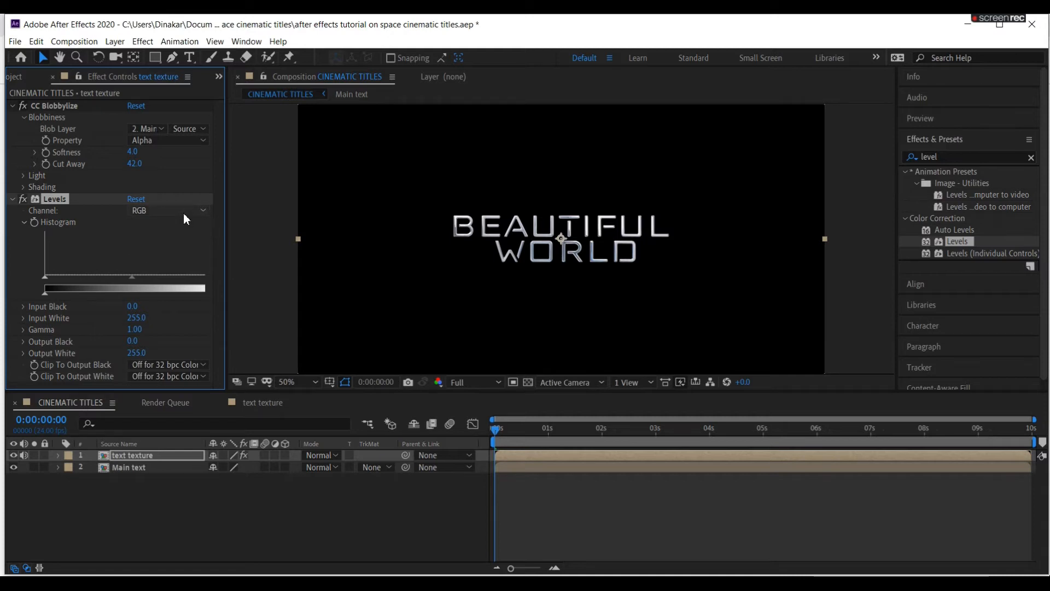
- Adjust the text texture's Levels to gamma 0.62, input black 51, input white about 209.1 and output white about 226.9
click(134, 330)
text(0.62)
key(Return)
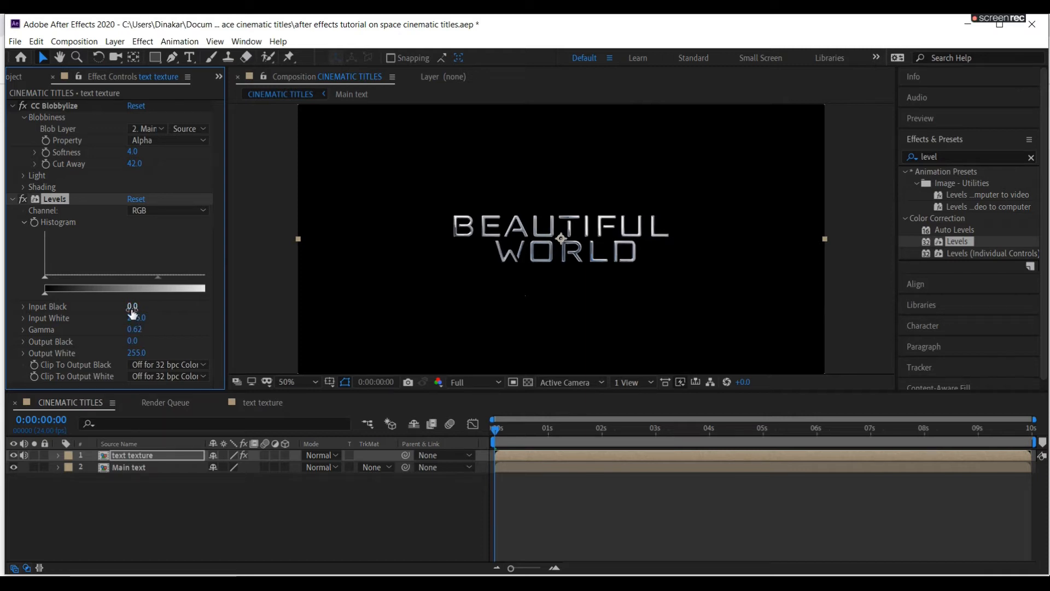
click(131, 307)
text(51)
key(Return)
drag(134, 317, 122, 321)
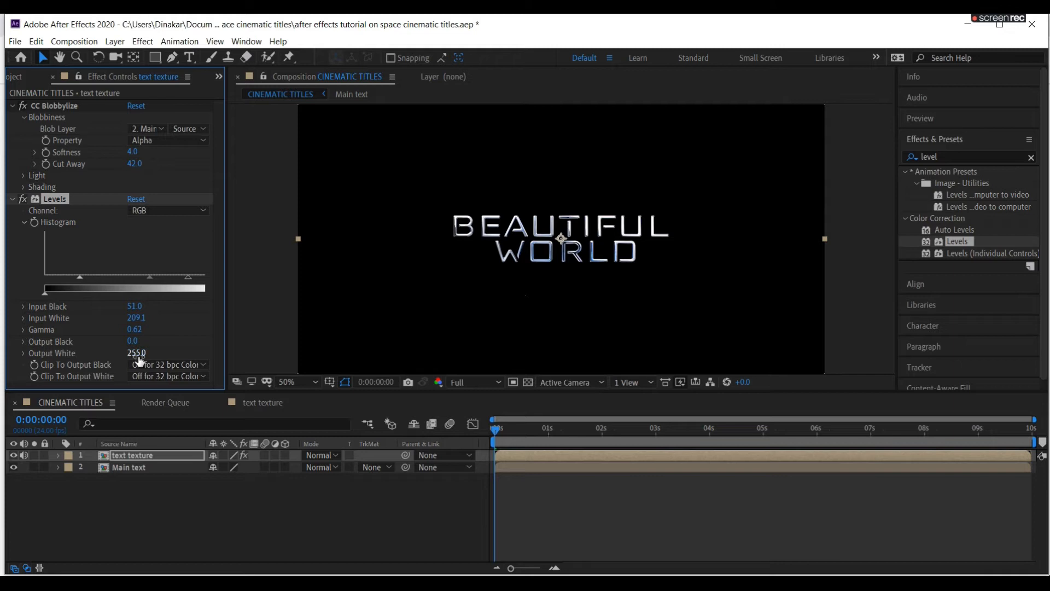
drag(138, 359, 133, 360)
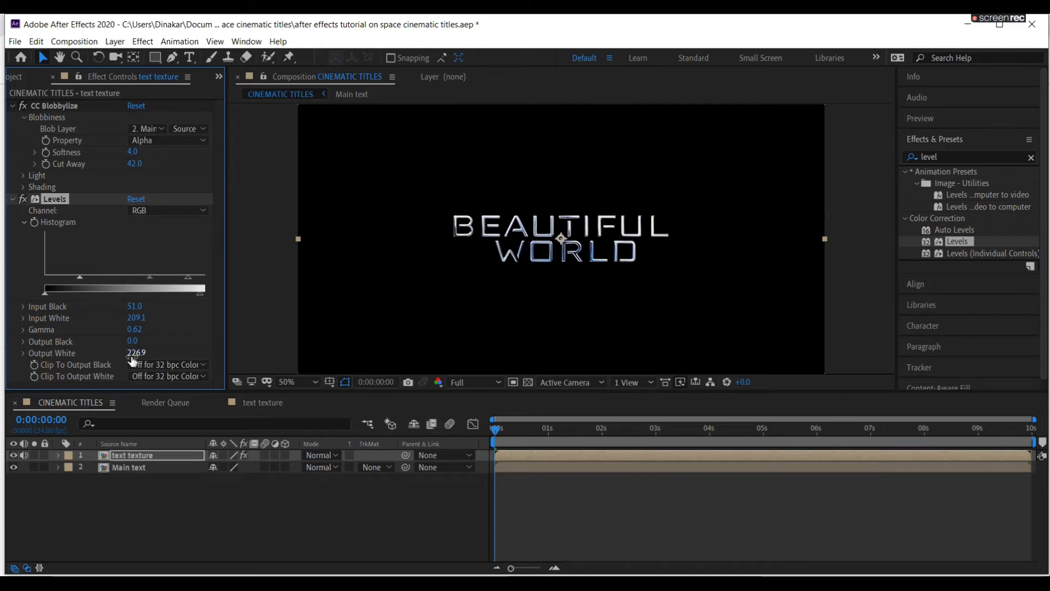
- Add the Space Titles 01.avi footage to CINEMATIC TITLES above the text texture layer
click(19, 79)
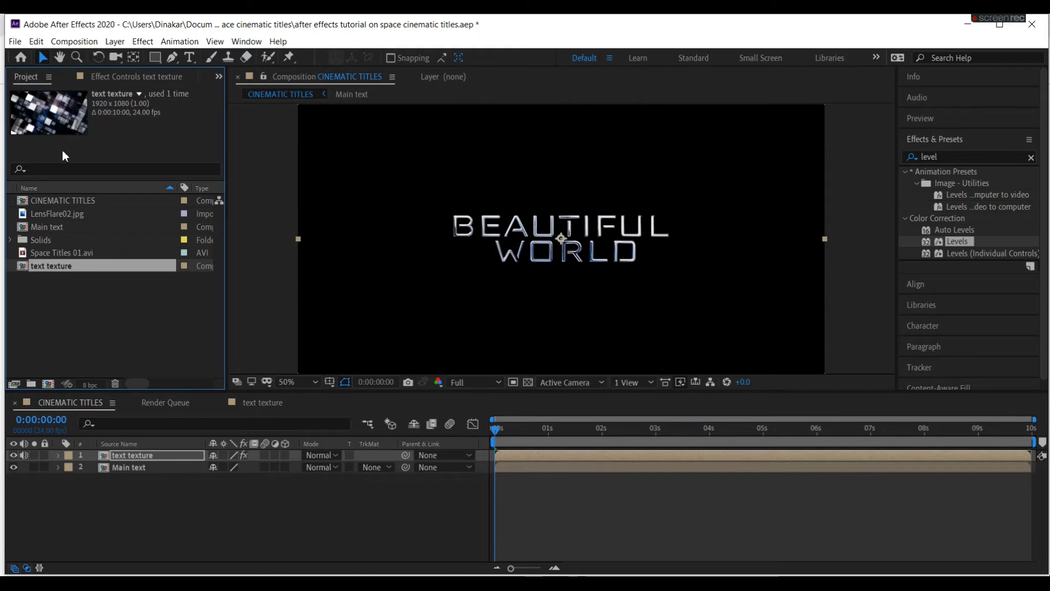
click(58, 252)
drag(58, 252, 106, 452)
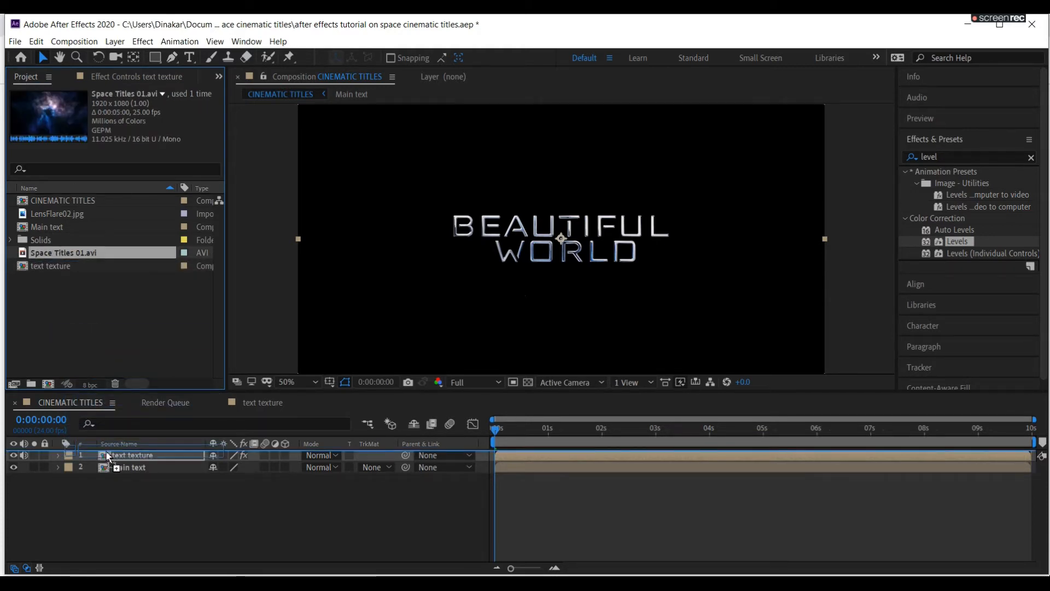
- Duplicate the Main text layer and move the copy above Space Titles 01.avi in the layer stack
click(124, 483)
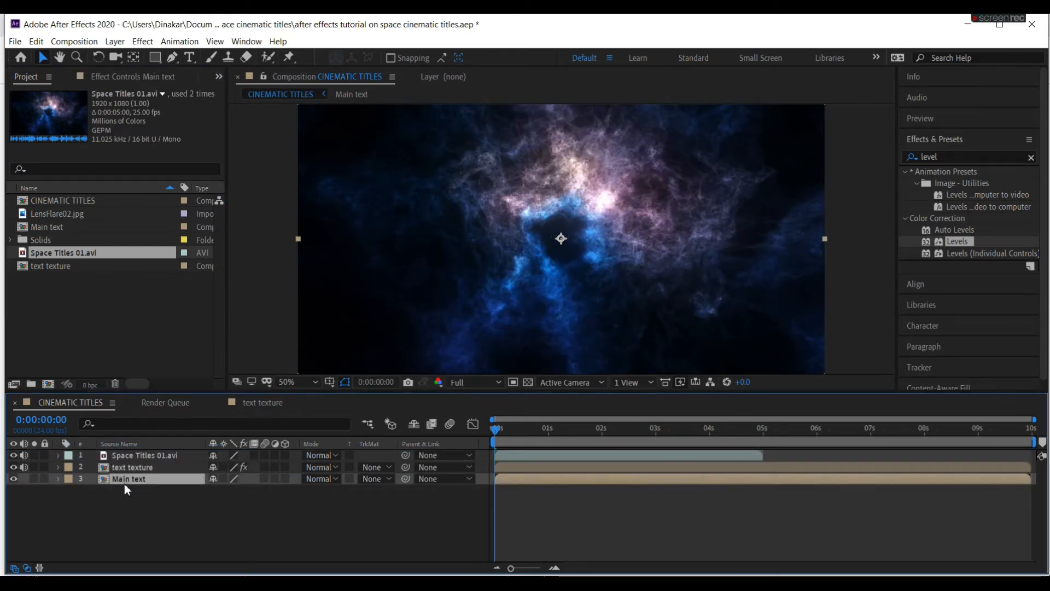
key(ctrl+d)
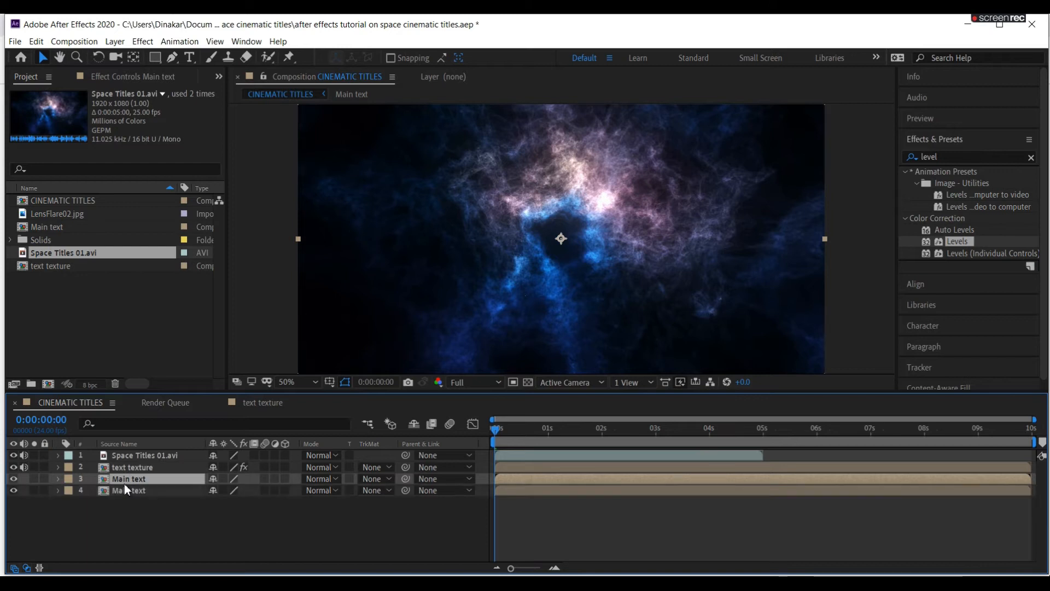
drag(136, 481, 134, 454)
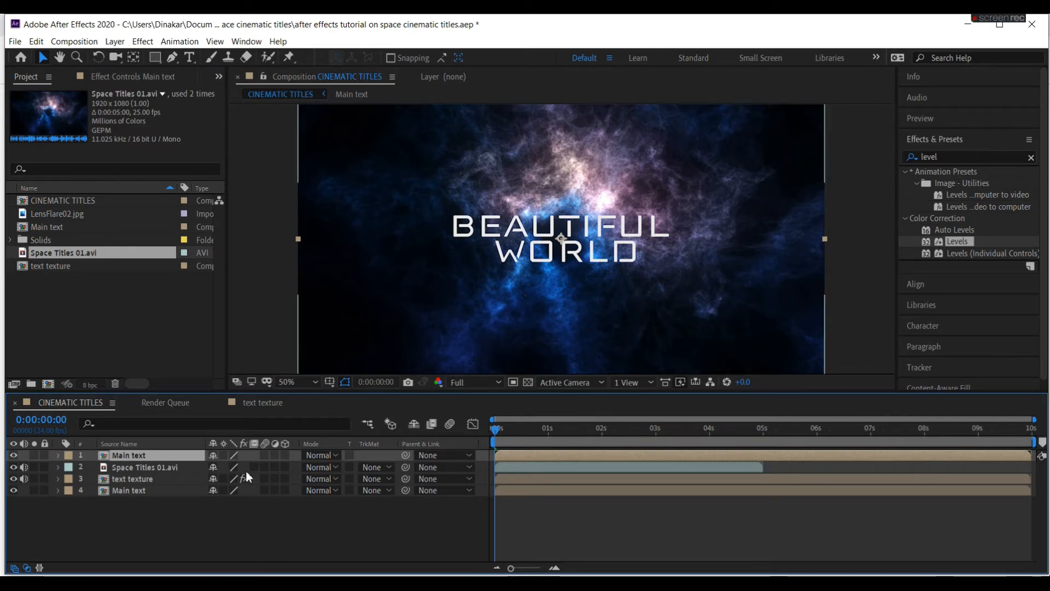
- Set the upper Space Titles 01.avi layer to use the Main text copy as its alpha matte and blend in Screen mode
click(388, 469)
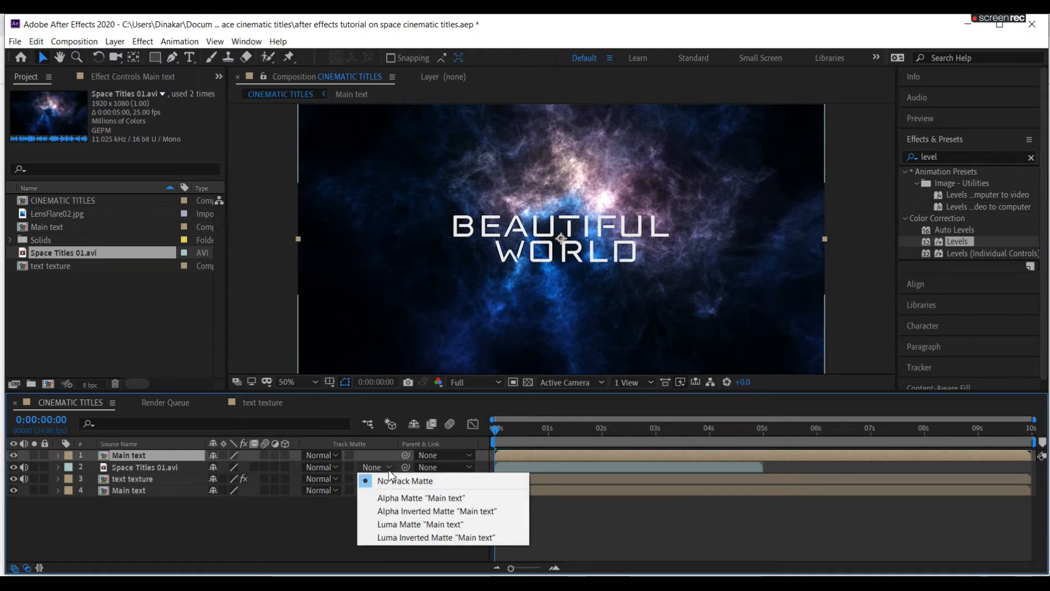
click(396, 499)
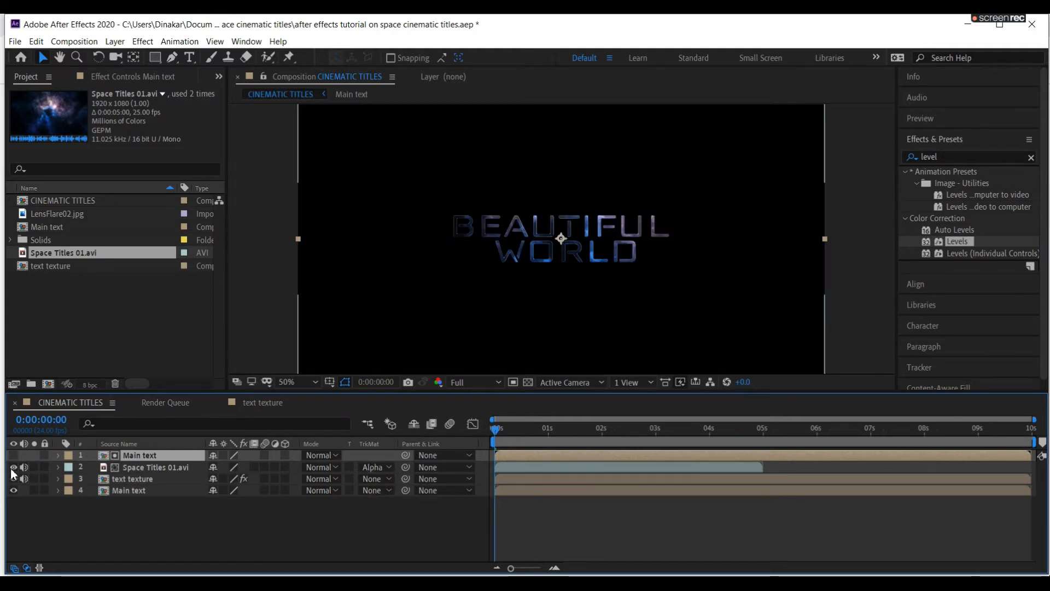
click(319, 466)
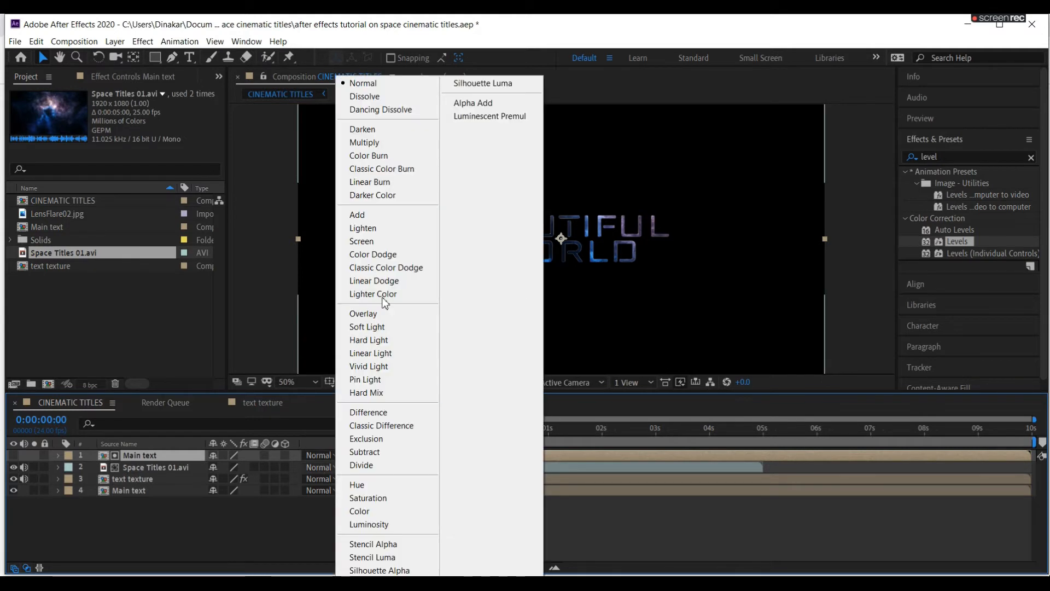
click(376, 241)
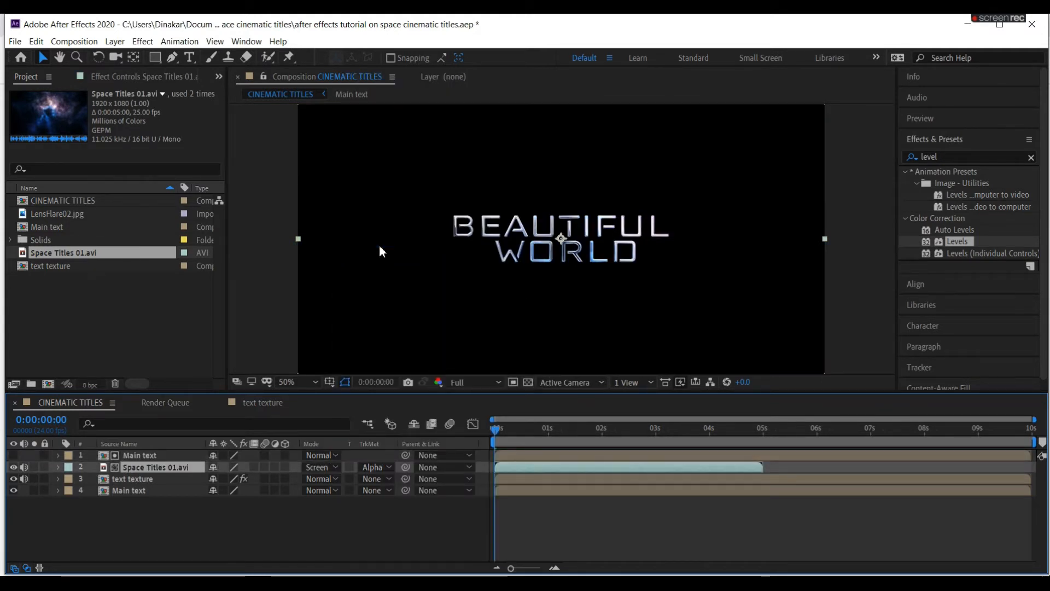
drag(496, 428, 579, 432)
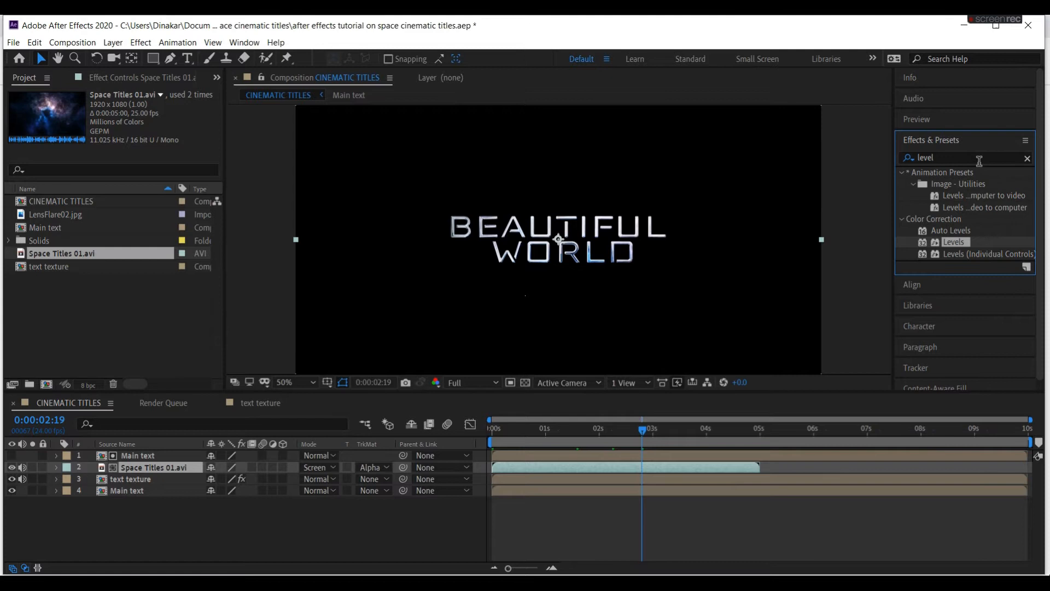
- Find the Circle effect and apply it to the lower, visible Main text layer
double_click(947, 157)
text(circle)
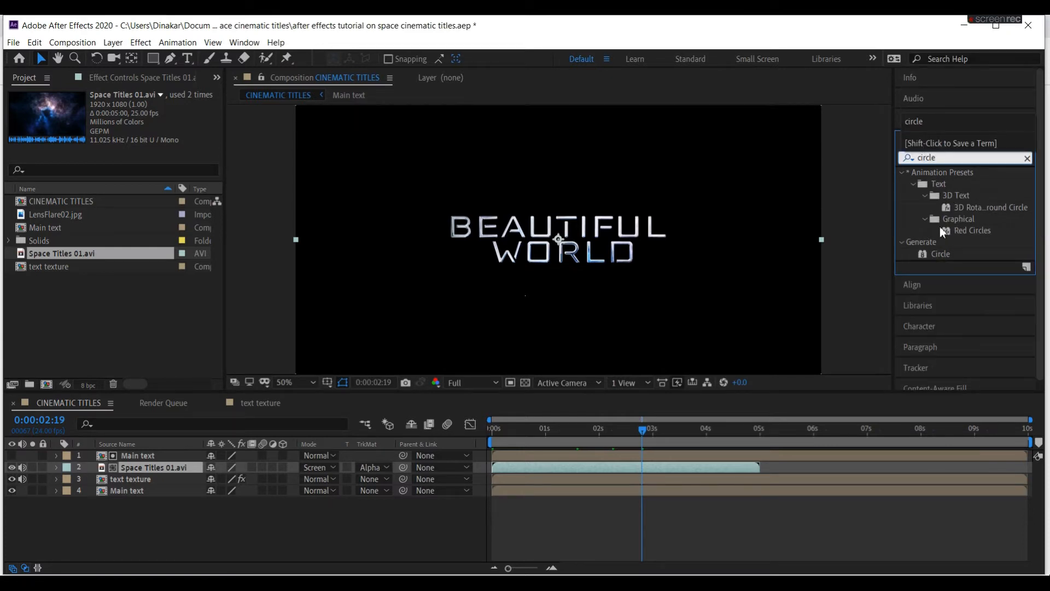
click(937, 253)
drag(937, 251, 416, 490)
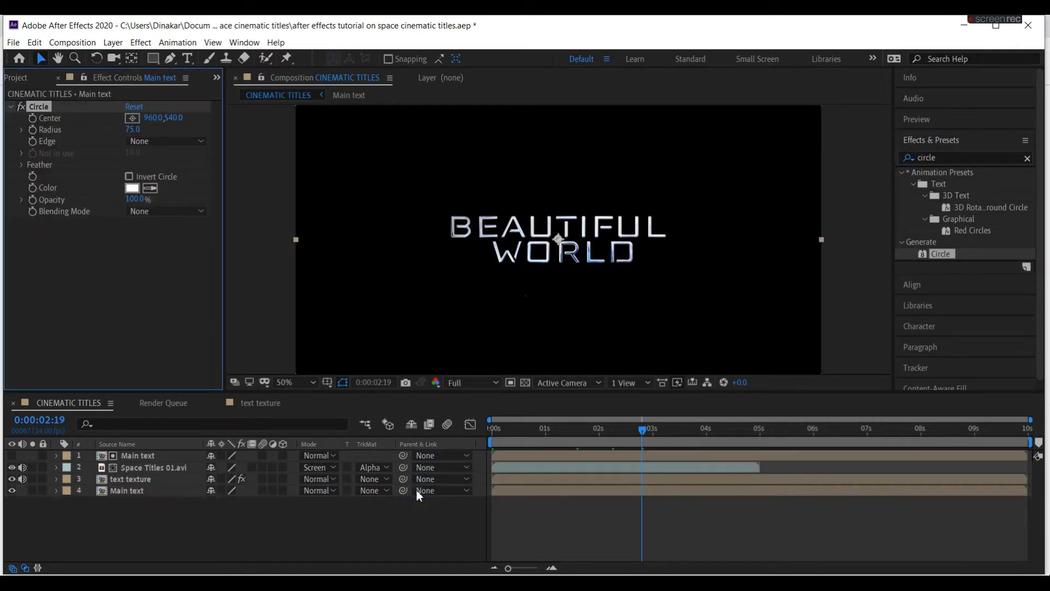
- Set the Circle effect's center to 771, 467, its radius to -47 and its blending mode to Add
click(153, 120)
text(771)
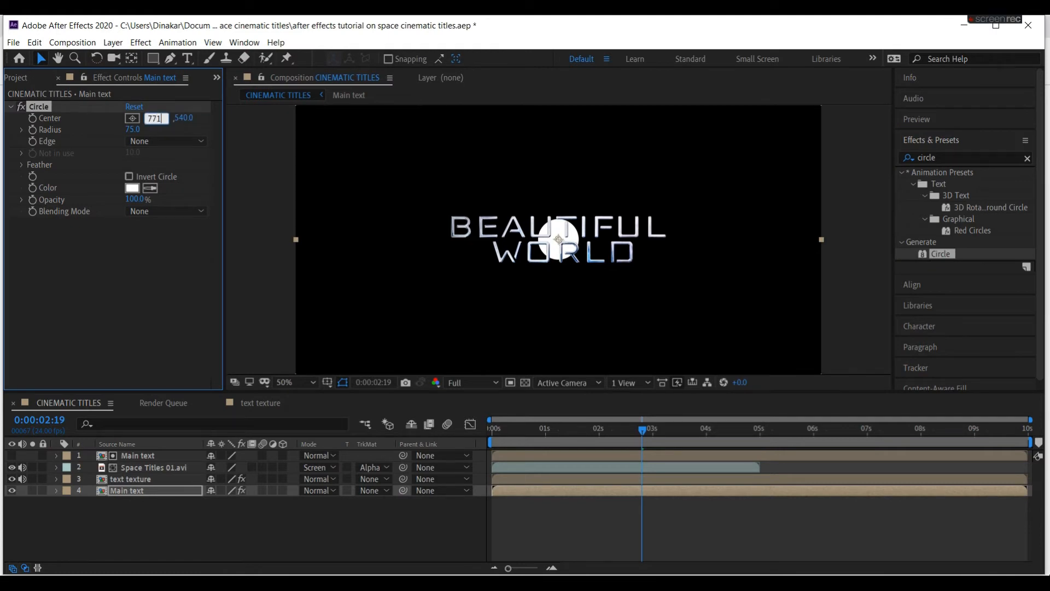
key(Tab)
text(4)
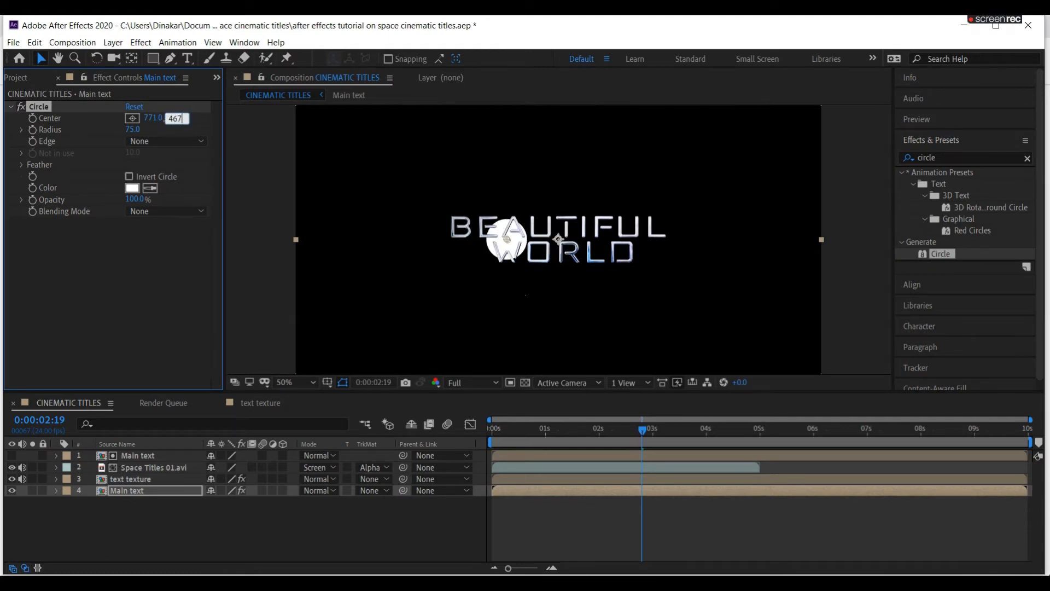
text(67)
key(Return)
click(132, 129)
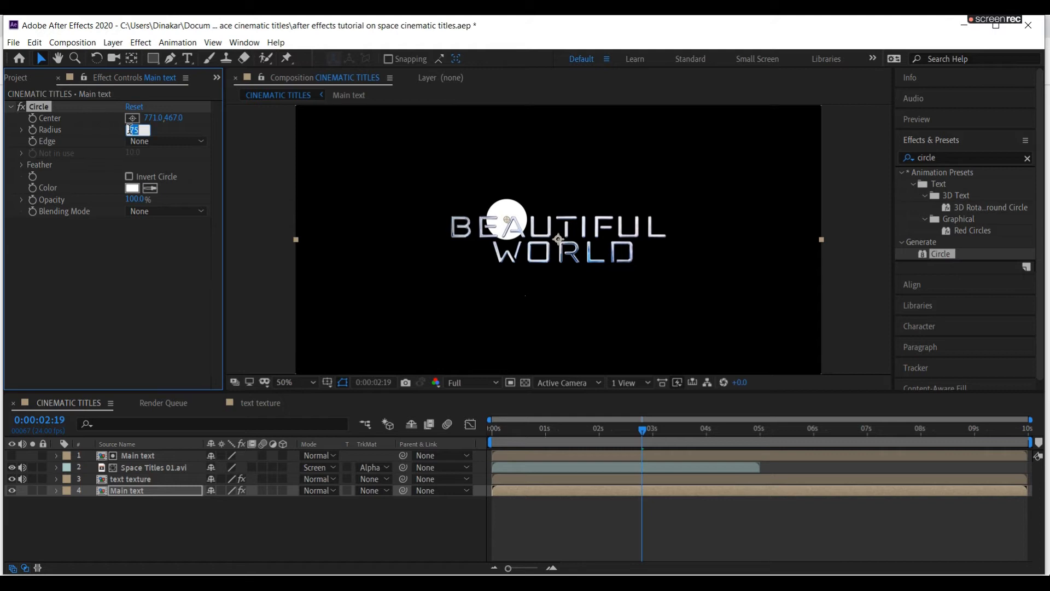
text(-47)
key(Return)
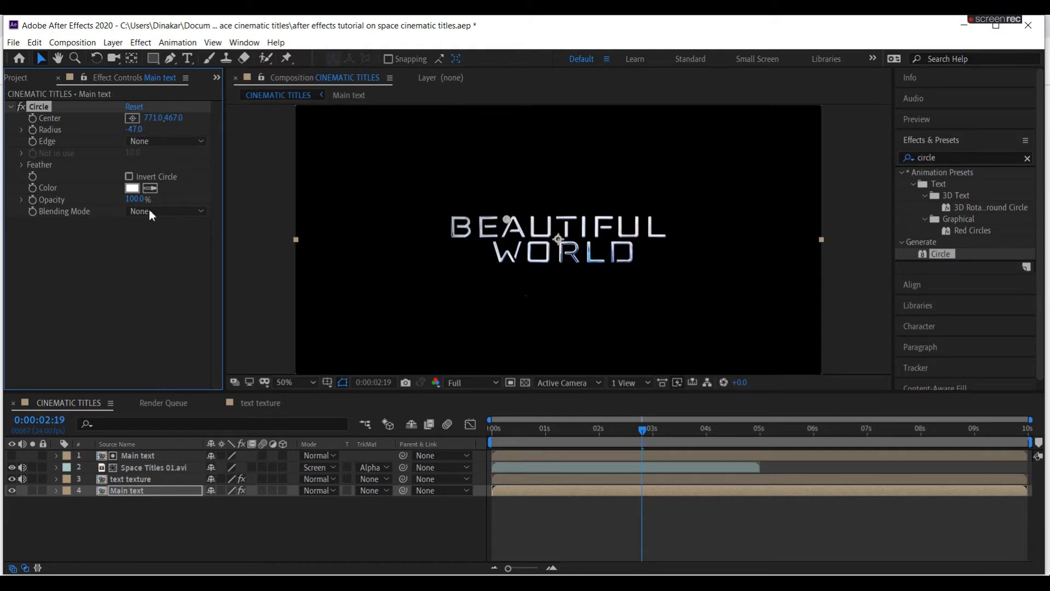
click(149, 210)
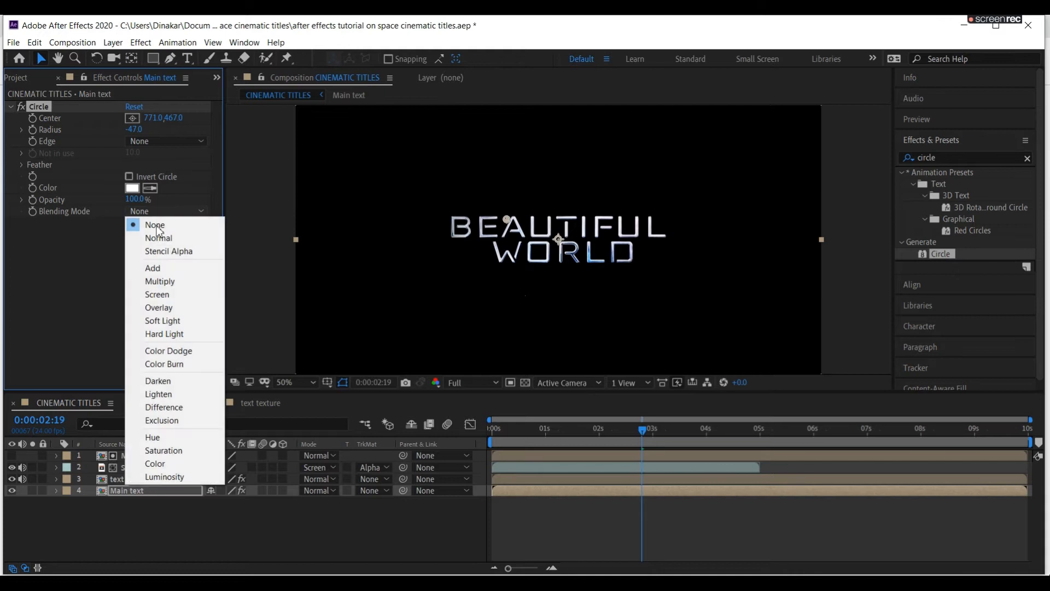
click(173, 268)
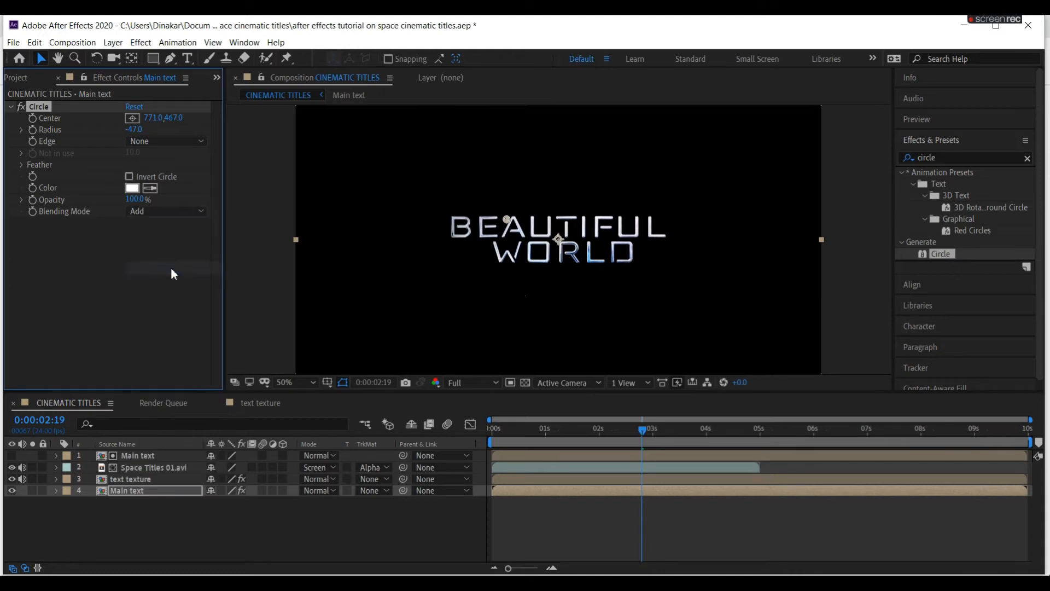
- Duplicate the Circle effect on Main text and set the copy's center to 1140, 652
click(44, 100)
click(41, 105)
key(ctrl+d)
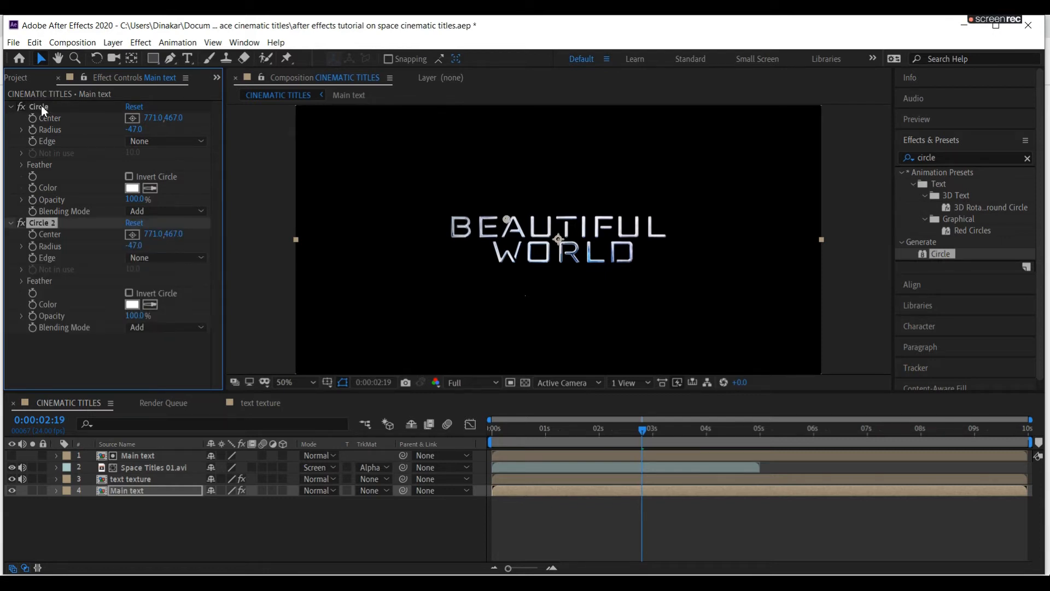
click(152, 236)
text(1140)
key(Return)
click(174, 234)
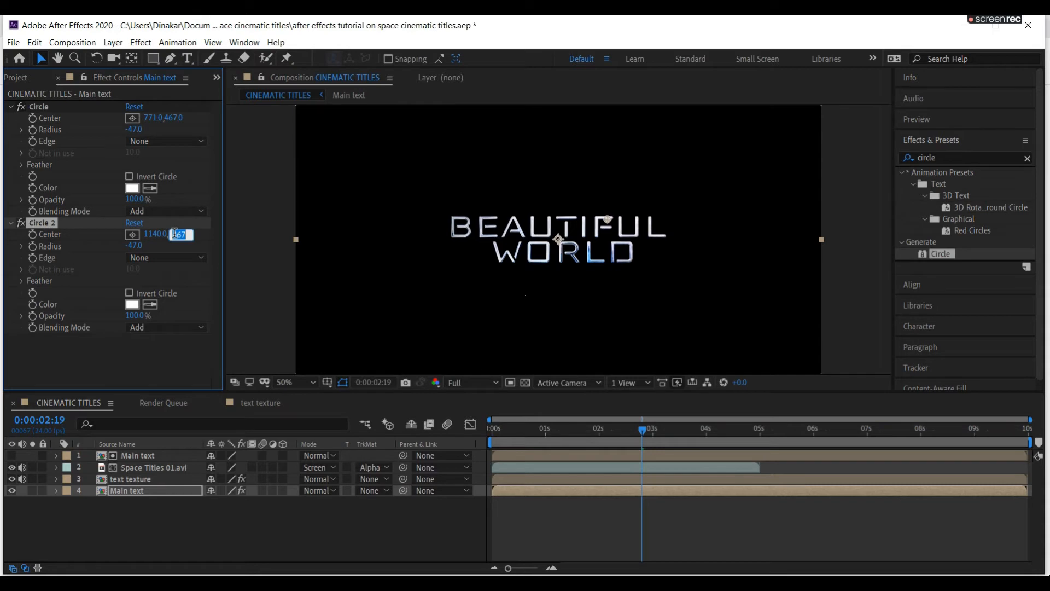
text(652)
key(Return)
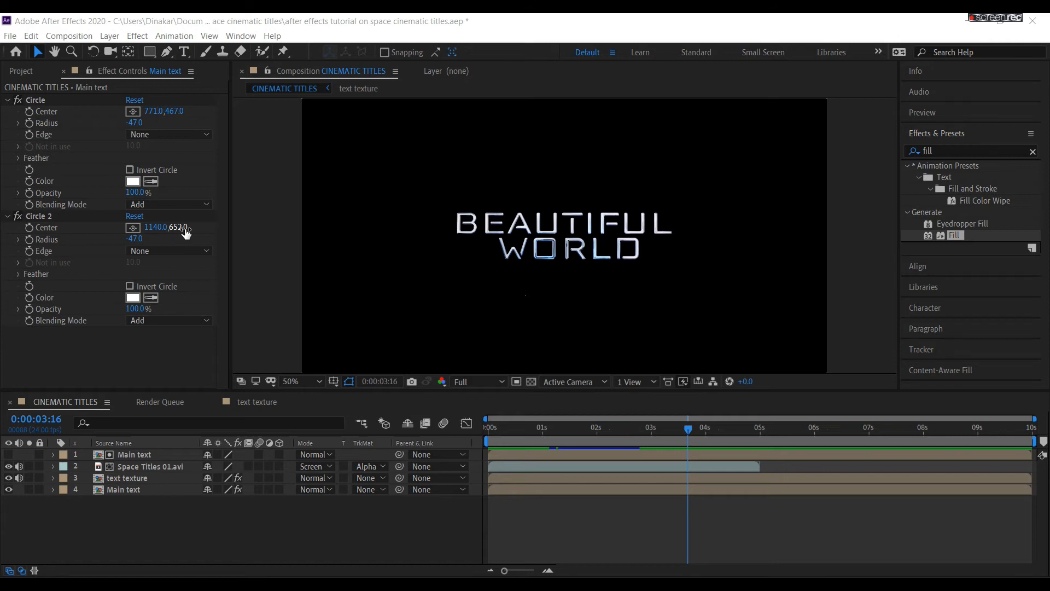
- Add the Space Titles 01.avi footage to CINEMATIC TITLES as the bottom background layer
click(21, 71)
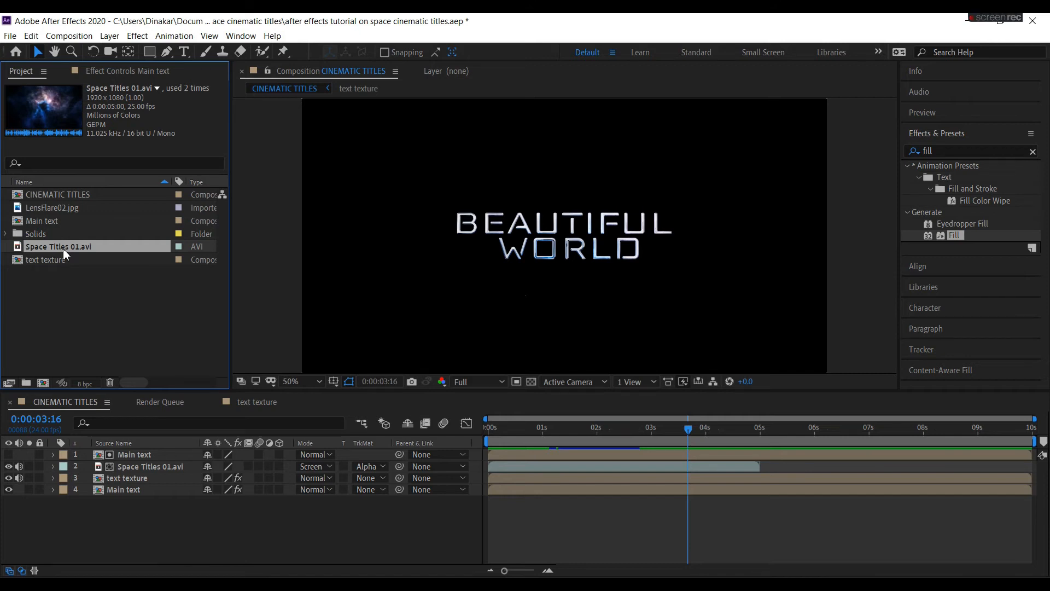
drag(63, 248, 112, 501)
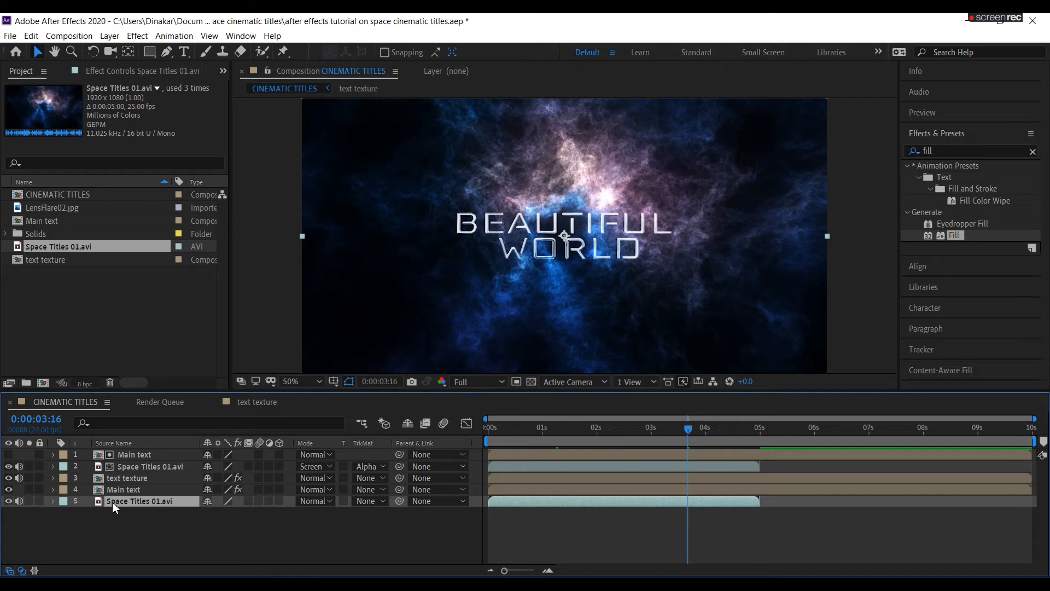
- Create a 1920 x 1080 black solid and move it to the top of the layer stack
click(109, 36)
mouse_move(126, 54)
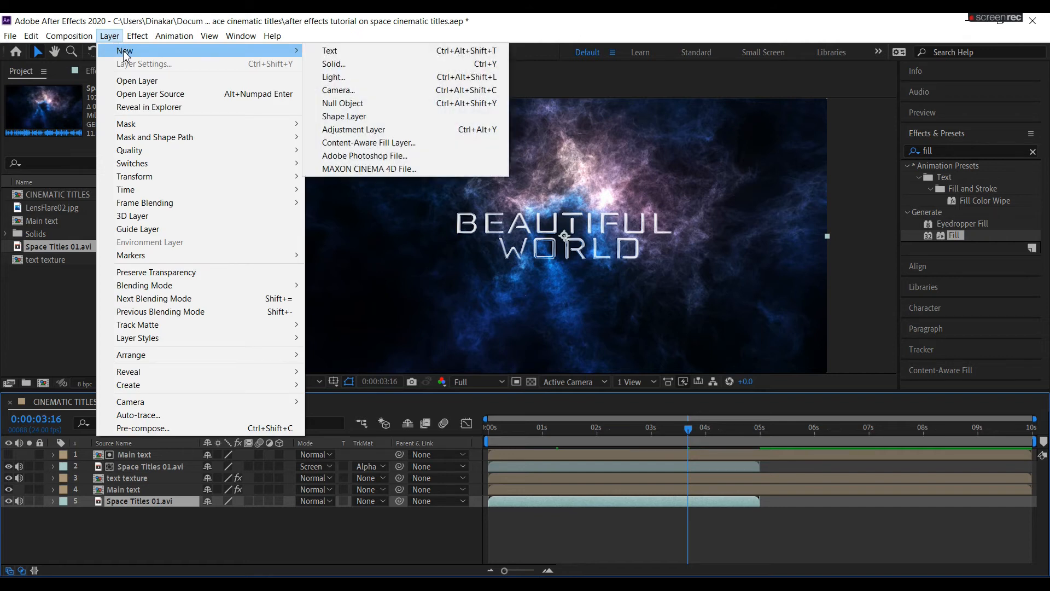
click(334, 65)
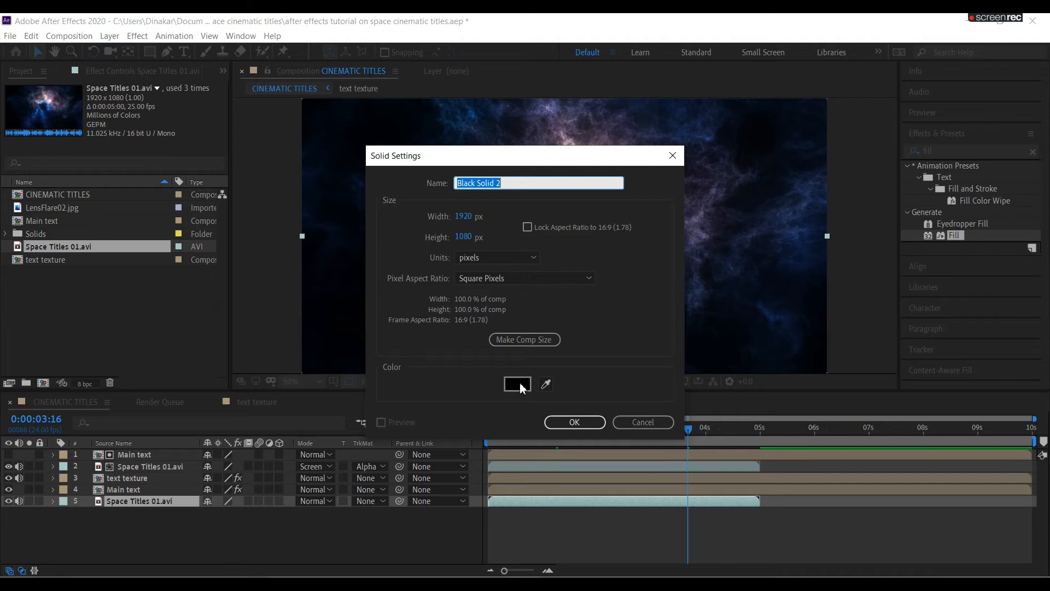
click(581, 424)
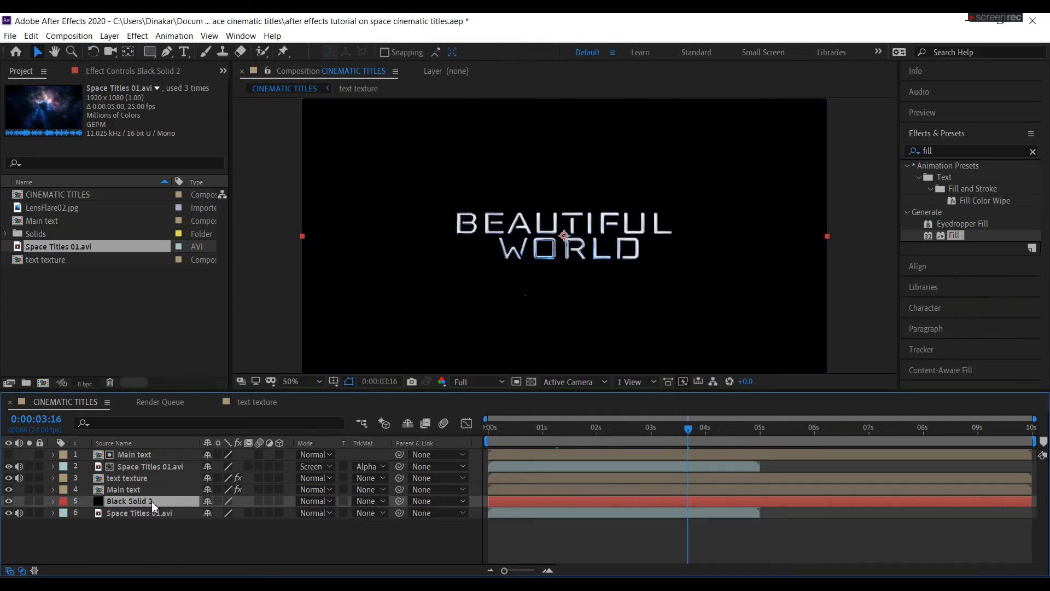
drag(152, 501, 149, 452)
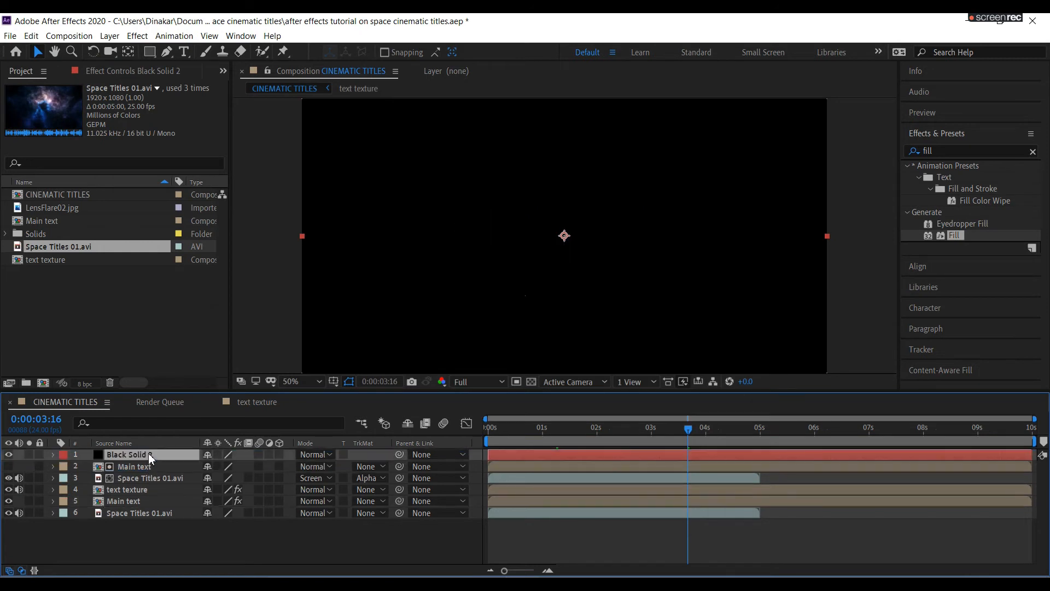
- Find the CC Particle World effect and apply it to the black solid
click(939, 153)
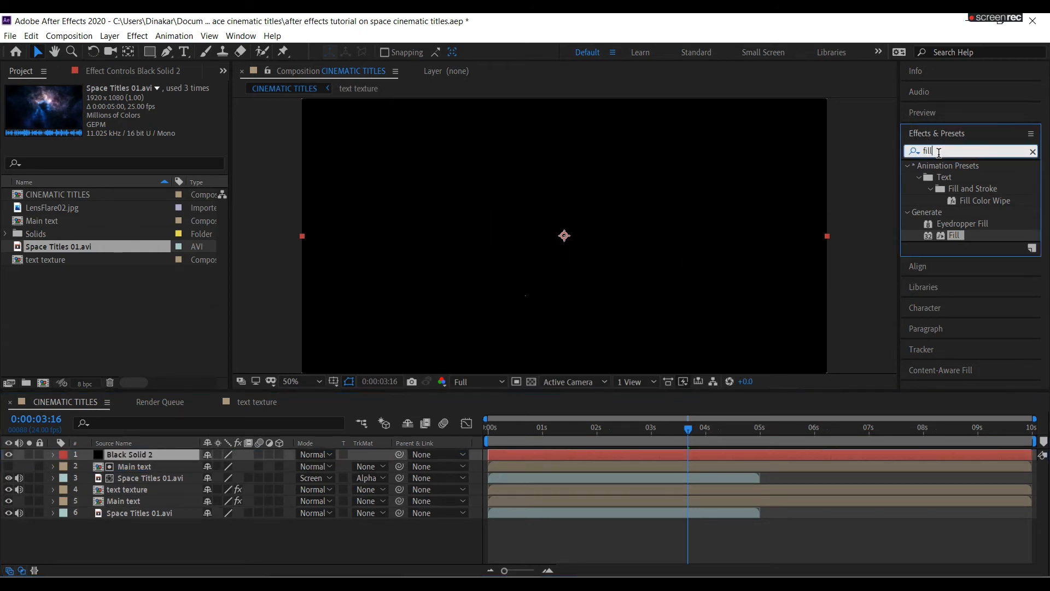
text(f)
key(BackSpace)
text(cc parti)
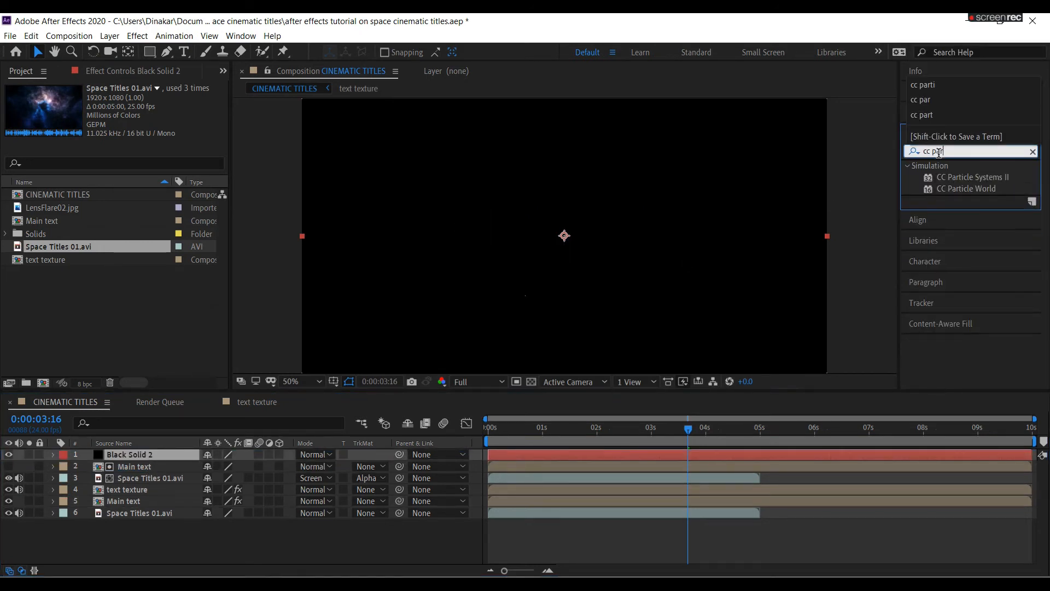
text(cle)
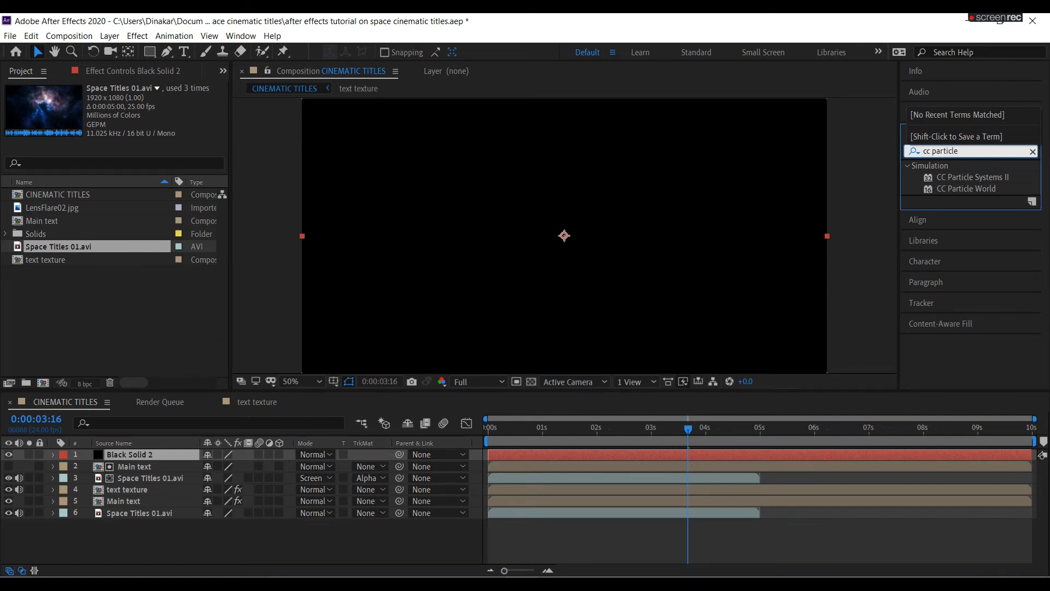
click(955, 188)
drag(954, 186, 231, 457)
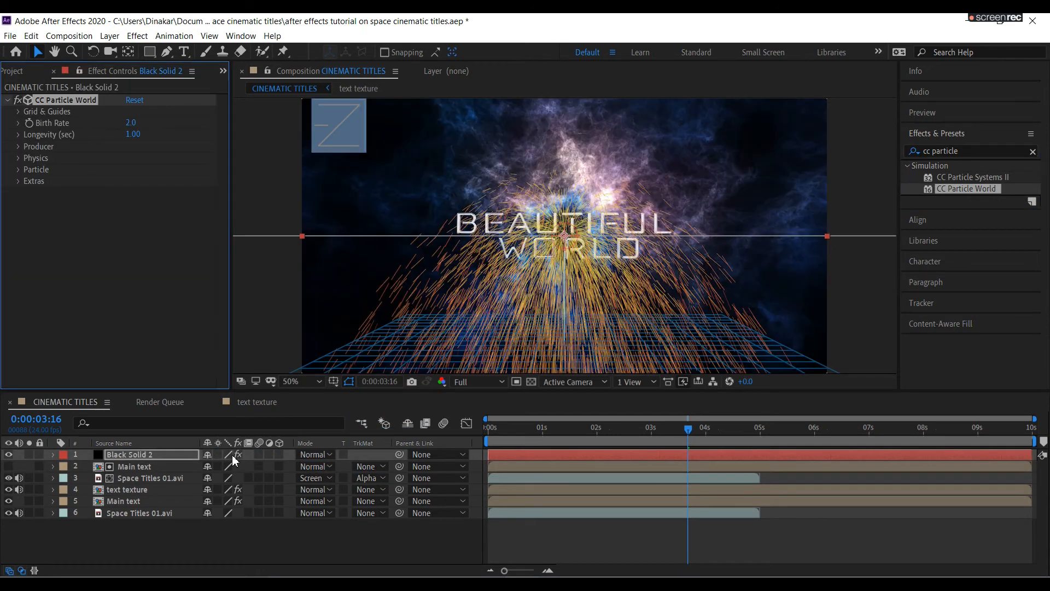
- Apply the Fill effect to the black solid and place it above CC Particle World in the effect order
click(1032, 152)
text(fill)
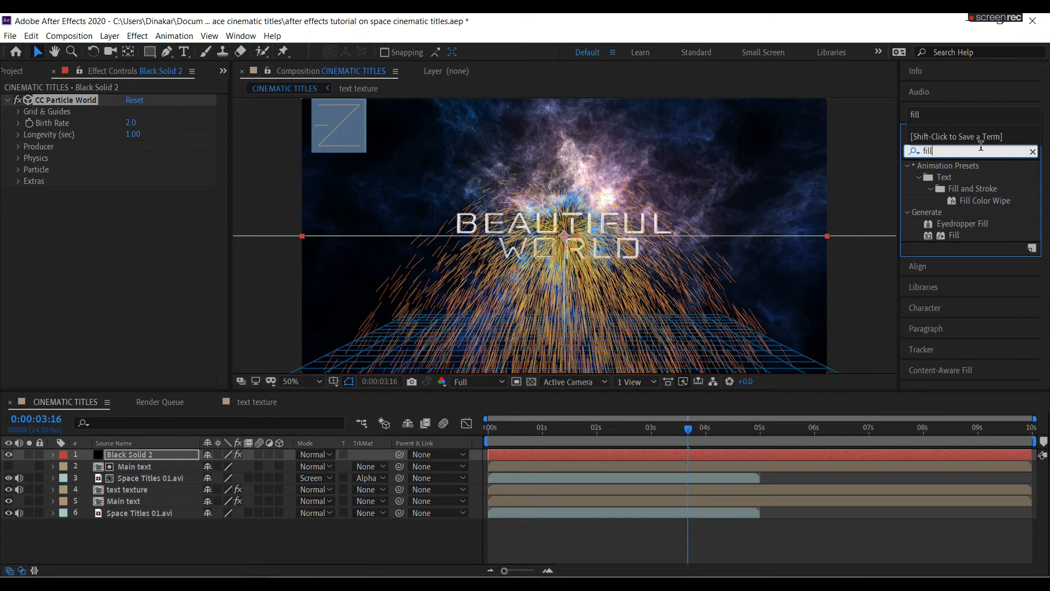
click(951, 237)
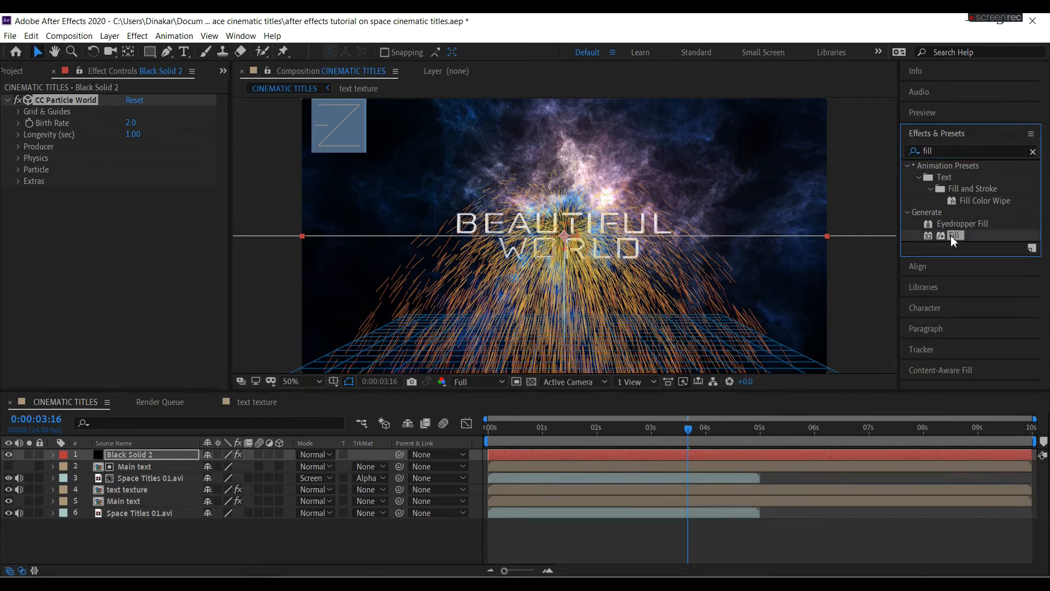
drag(951, 235, 268, 460)
drag(61, 160, 59, 102)
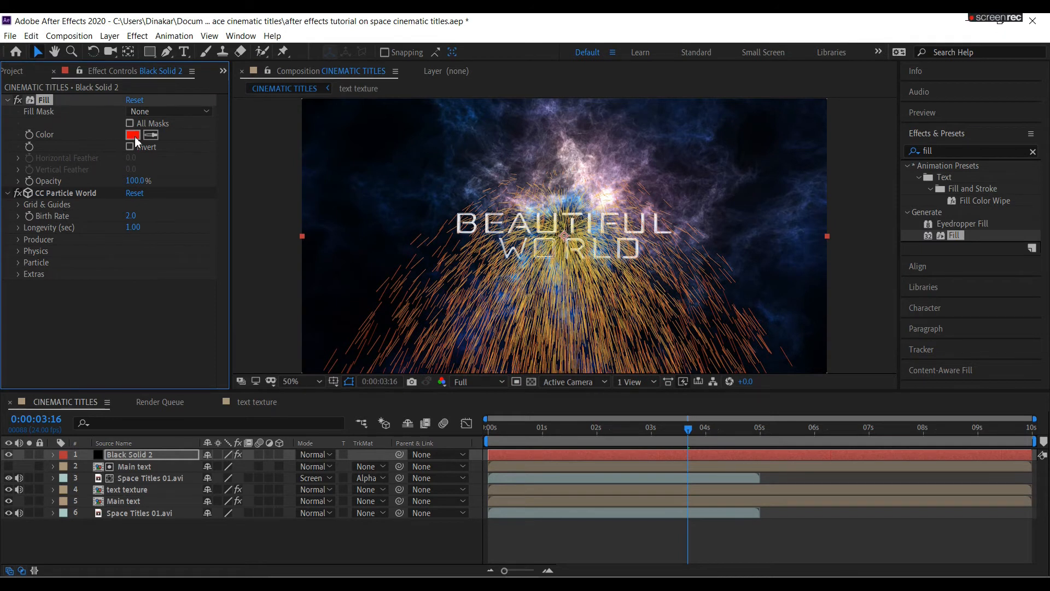
- Set the black solid's Fill color to the light blue BEDAFF
click(133, 135)
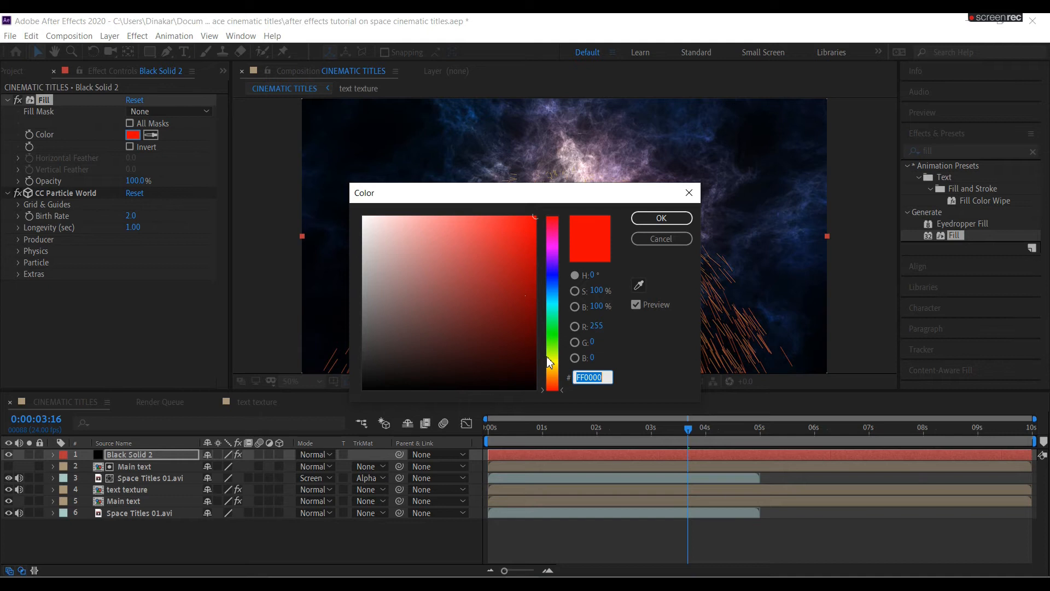
text(B)
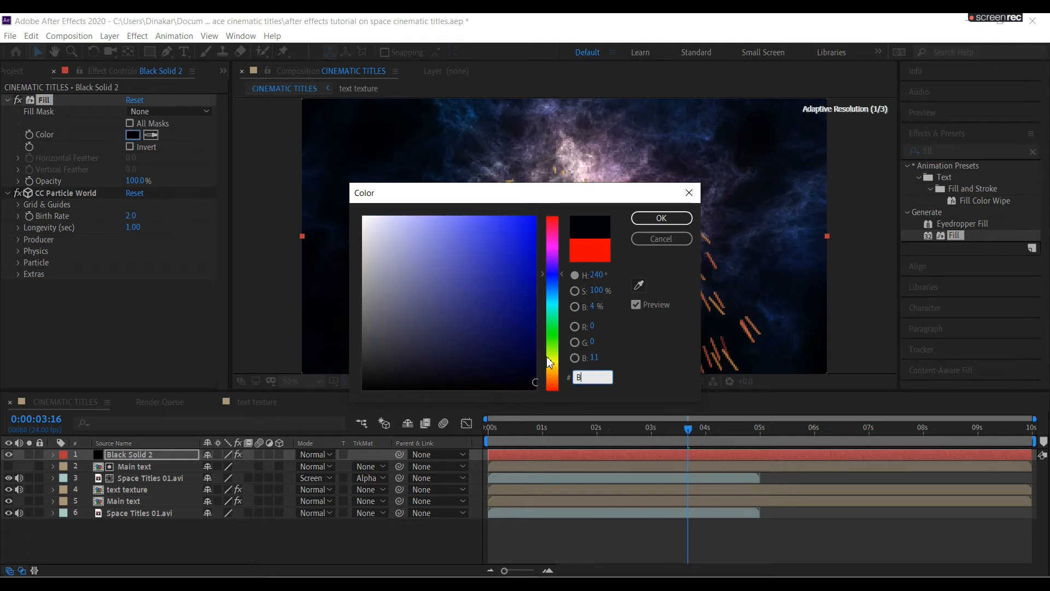
text(EDAFF)
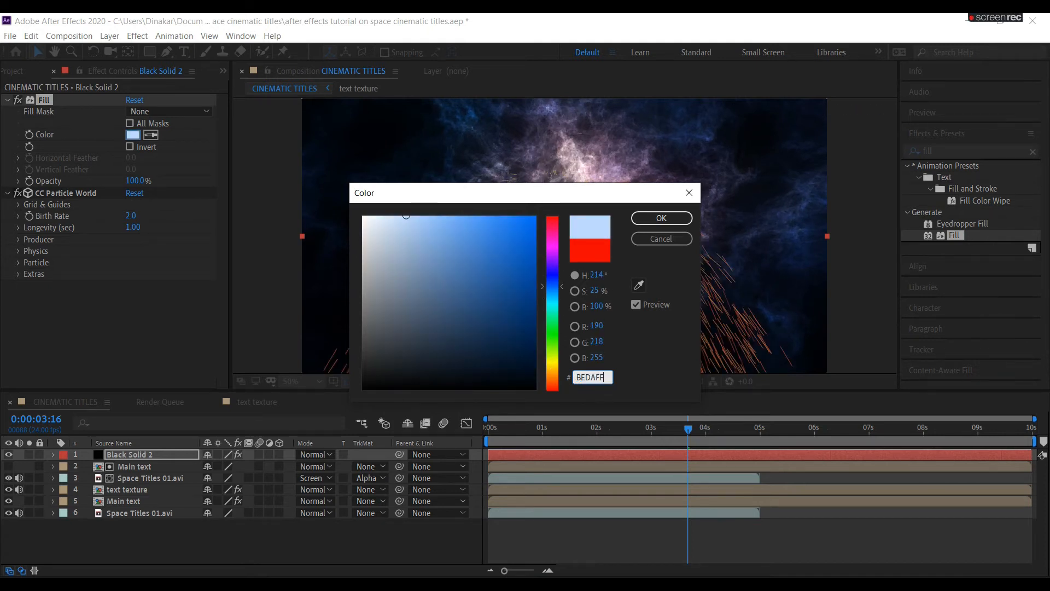
click(648, 222)
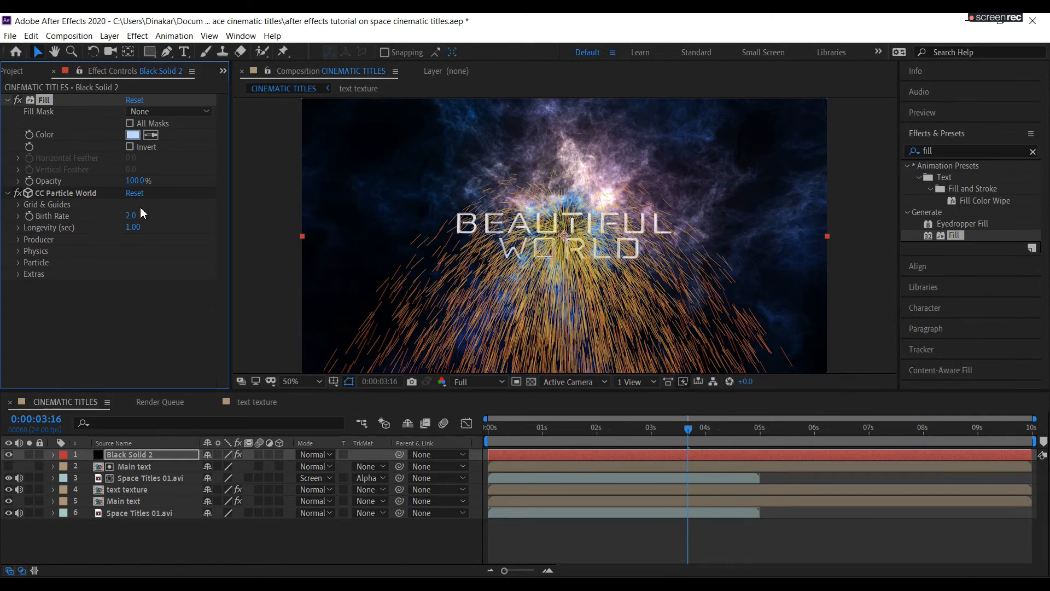
- Set CC Particle World's birth rate to 0.5 and its longevity to 10 seconds
click(130, 216)
text(0.5)
key(Return)
click(132, 227)
text(10)
key(Return)
- Set CC Particle World's producer radius to 0.640 in X, 0.510 in Y and 0.720 in Z
click(38, 239)
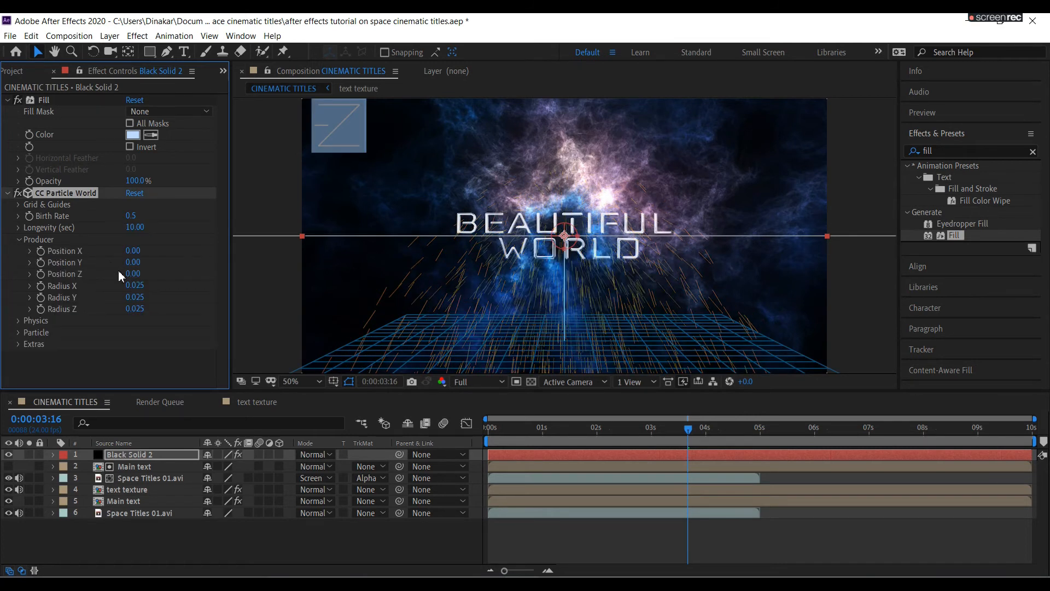
click(135, 285)
text(0.640)
key(Return)
click(135, 297)
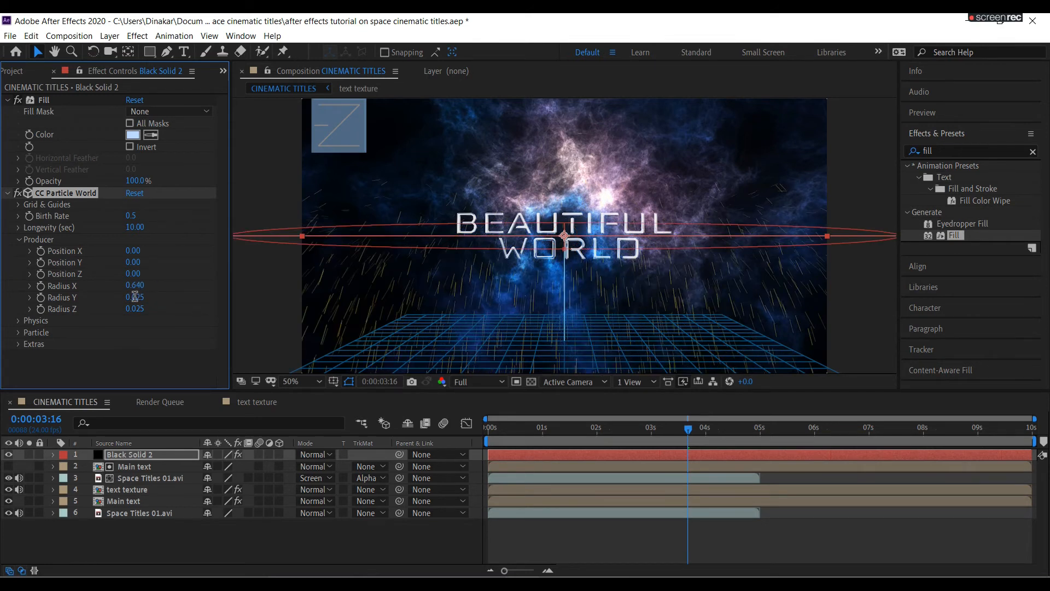
text(0.)
key(Return)
click(135, 309)
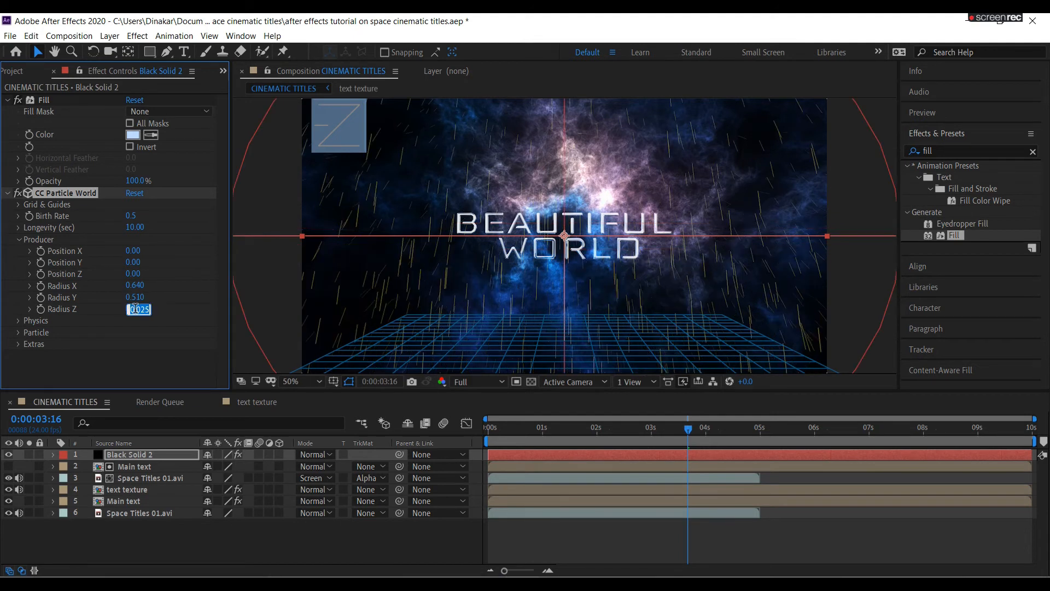
text(0.72)
key(Return)
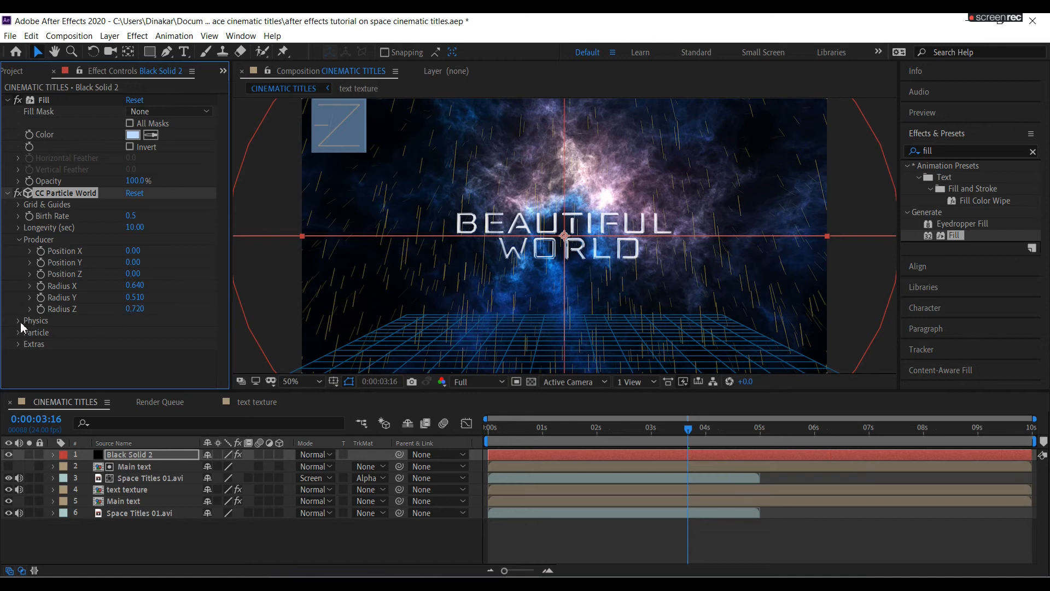
- Set CC Particle World's physics animation to Cone Axis and its velocity to 0
click(19, 321)
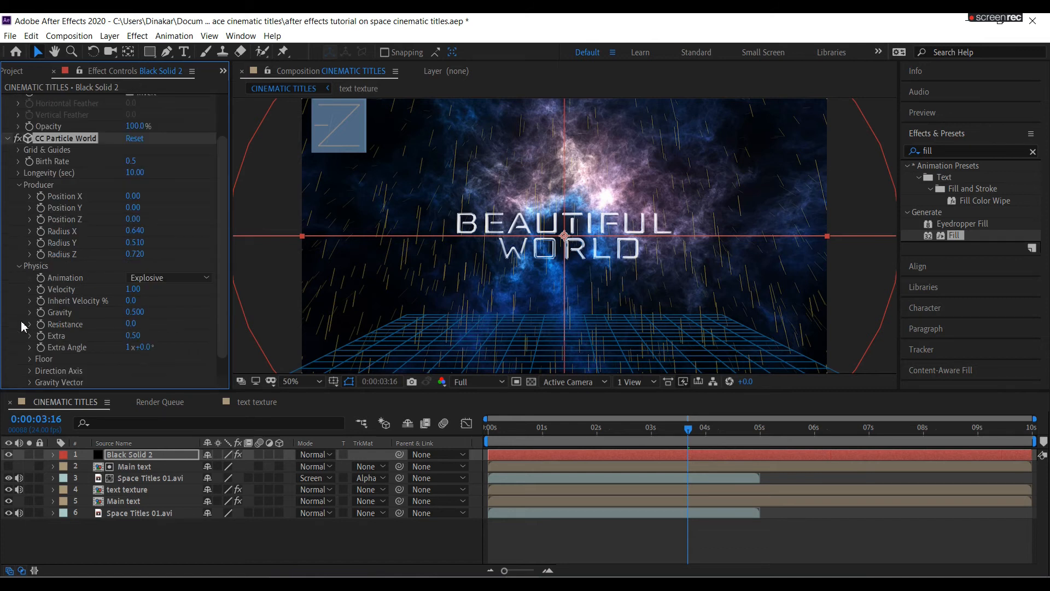
click(155, 280)
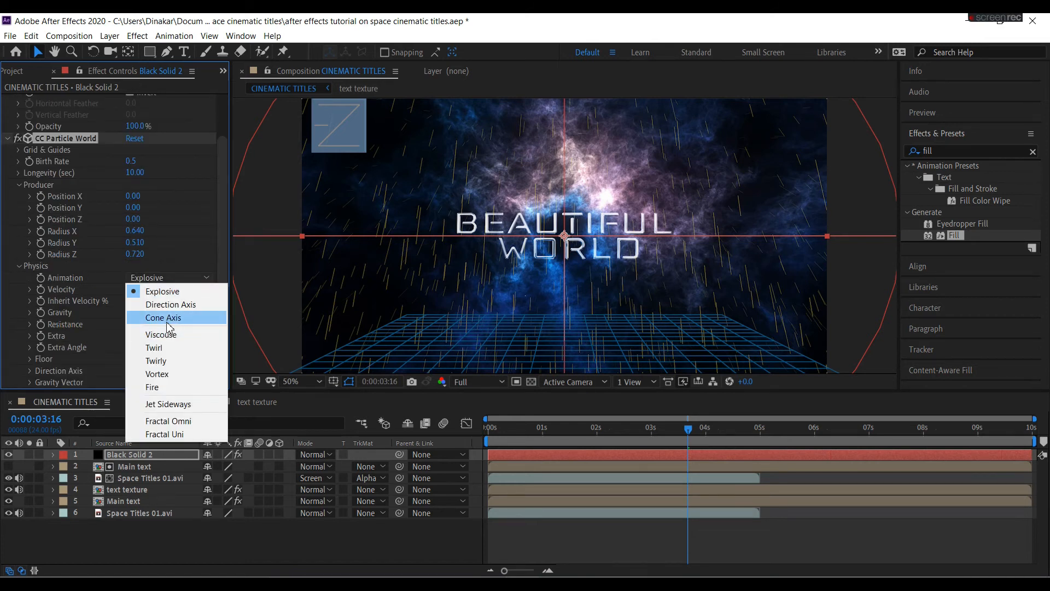
click(167, 320)
click(133, 290)
key(Return)
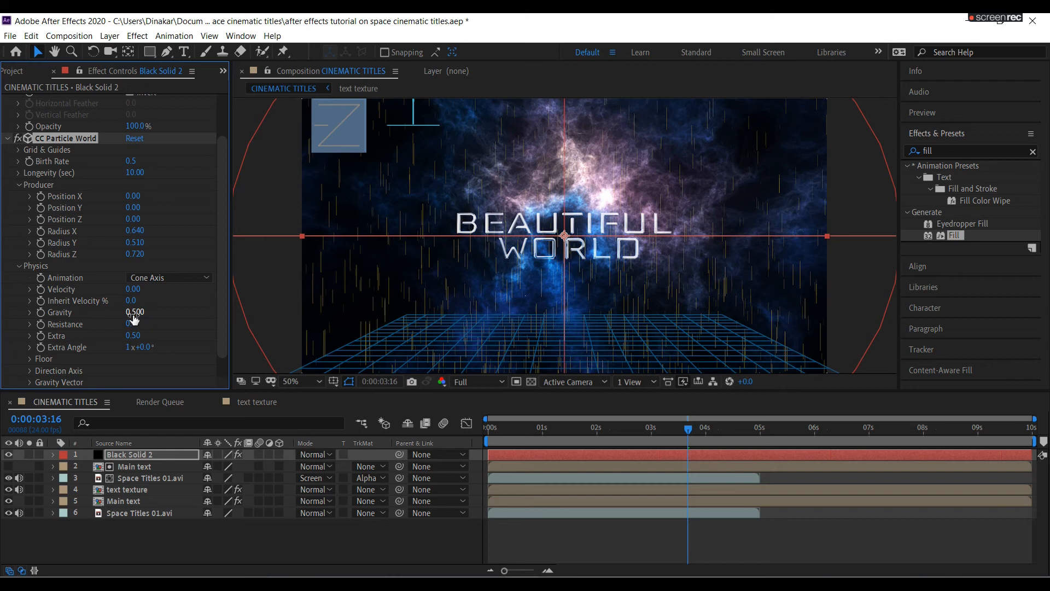
- Set CC Particle World's gravity to 0 and its physics Extra value to 1.74
click(134, 313)
text(0)
key(Return)
click(133, 336)
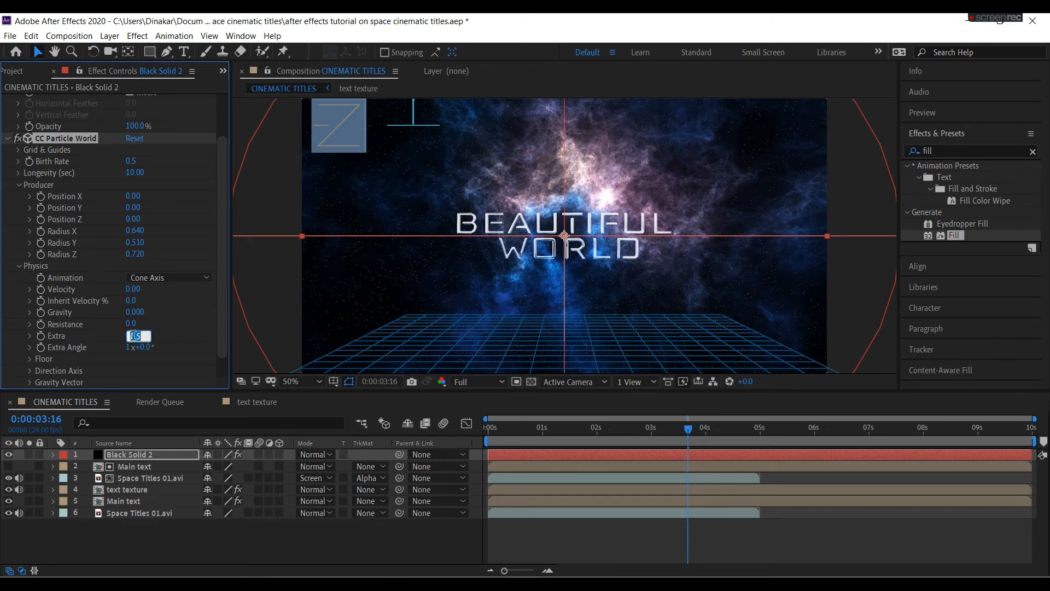
text(1.74)
key(Return)
- Change CC Particle World's particle type to Lens Convex
scroll(18, 368, down, 6)
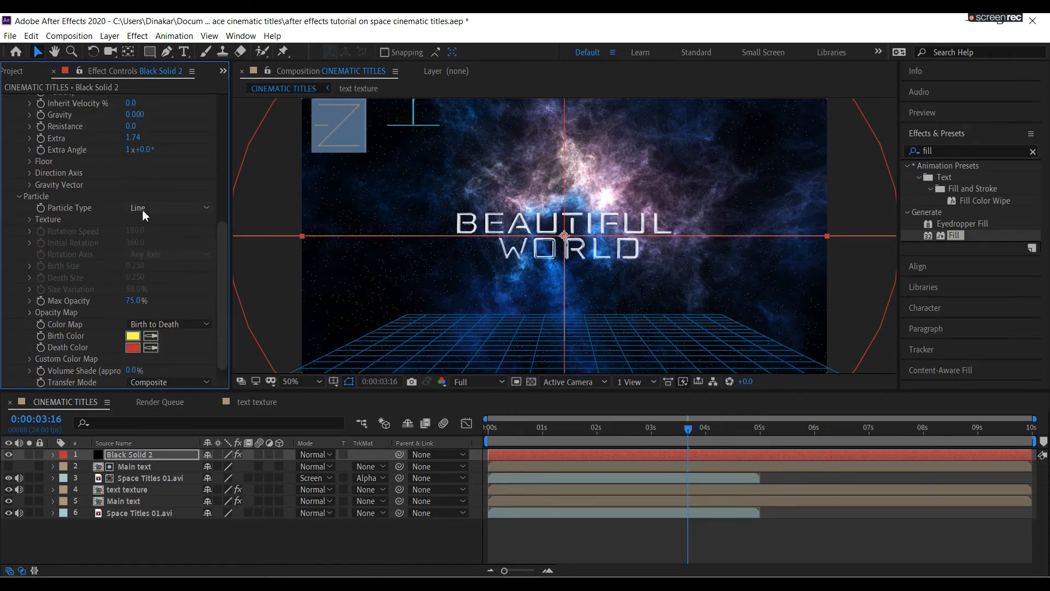
click(142, 209)
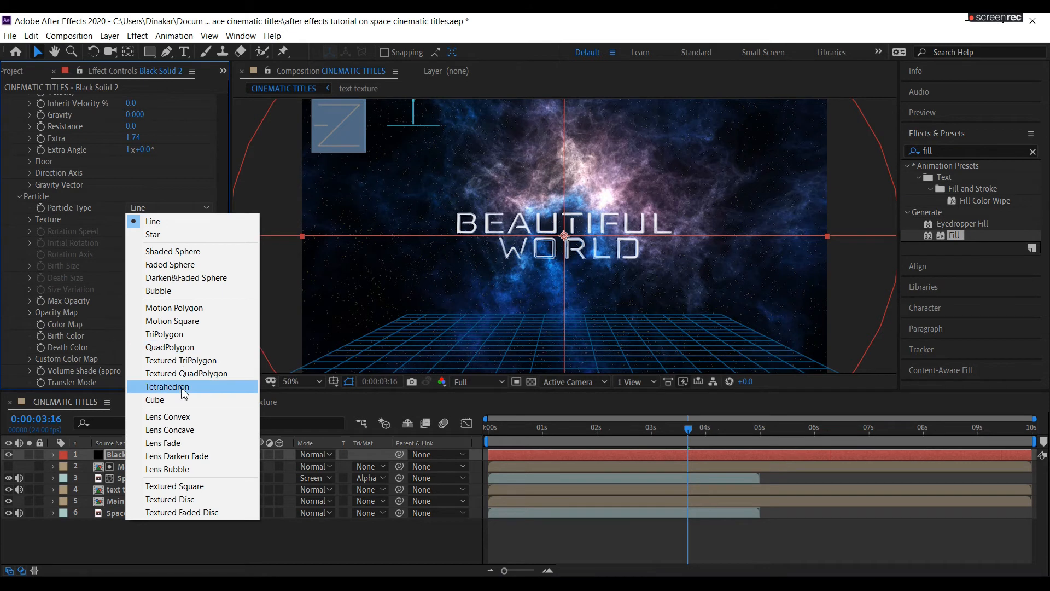
click(182, 418)
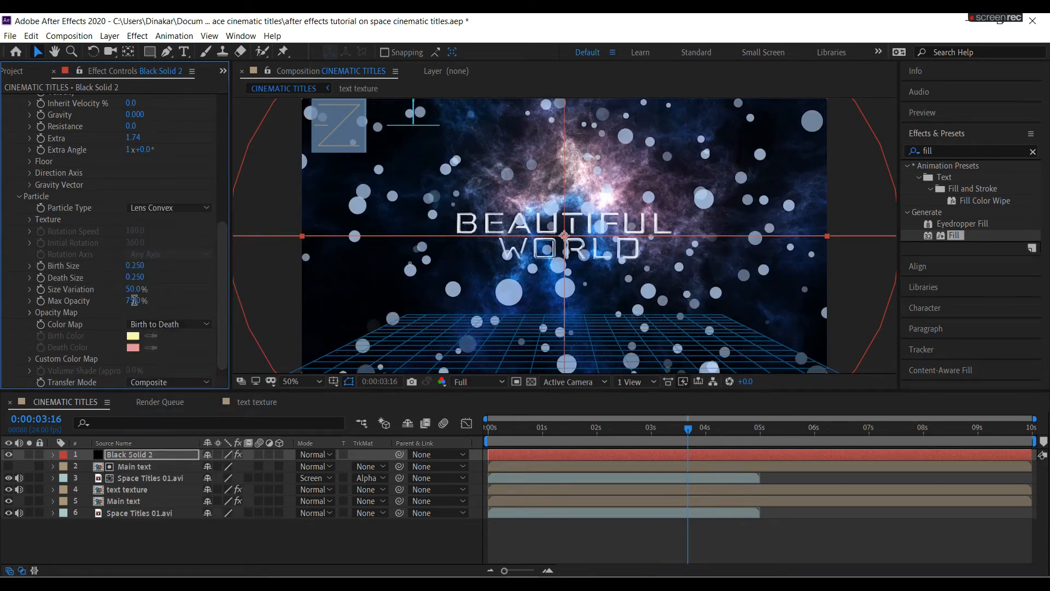
- Set both the birth size and the death size of the Lens Convex particles to 0.010
click(136, 266)
text(0.010)
key(Return)
click(136, 278)
text(0.01)
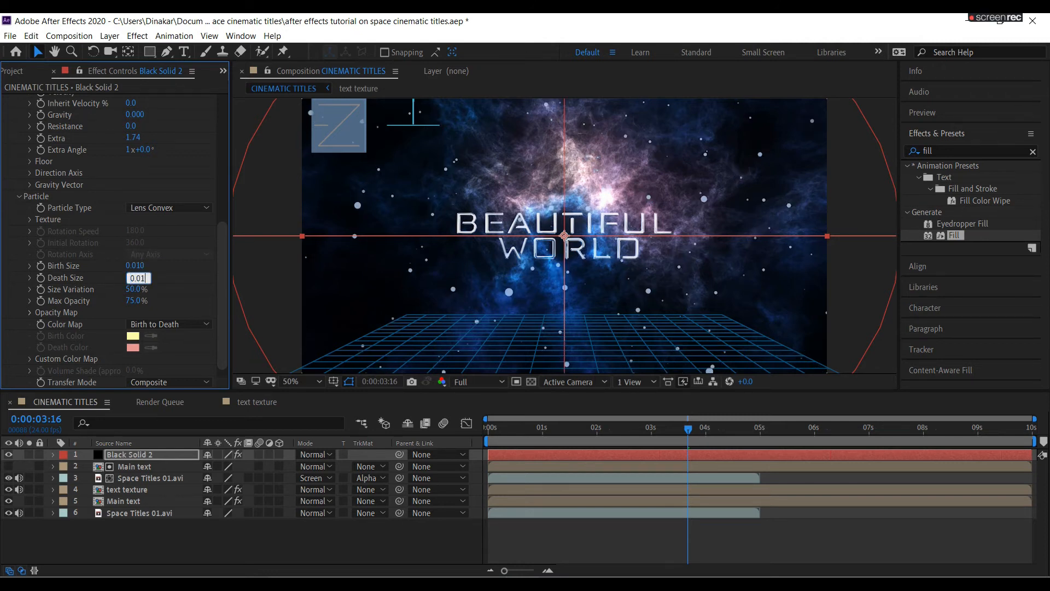
text(0)
key(Return)
- Set the particles' size variation to 59% and their max opacity to 100%
click(134, 288)
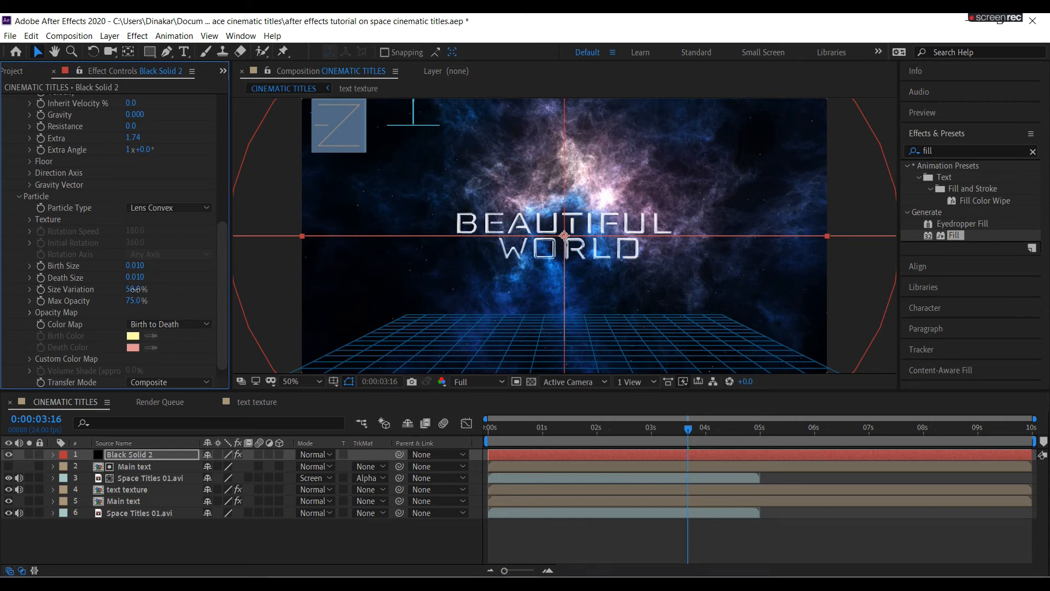
text(59)
key(Return)
click(135, 301)
text(100)
key(Return)
- Duplicate the black particle solid and apply the Directional Blur effect to the uppermost copy
click(120, 456)
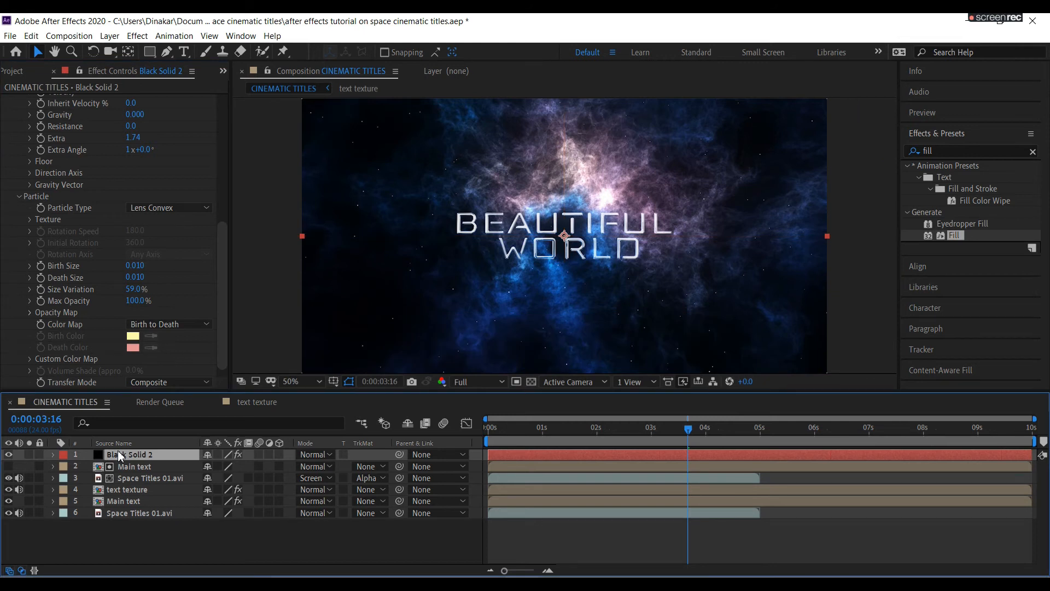
key(ctrl+d)
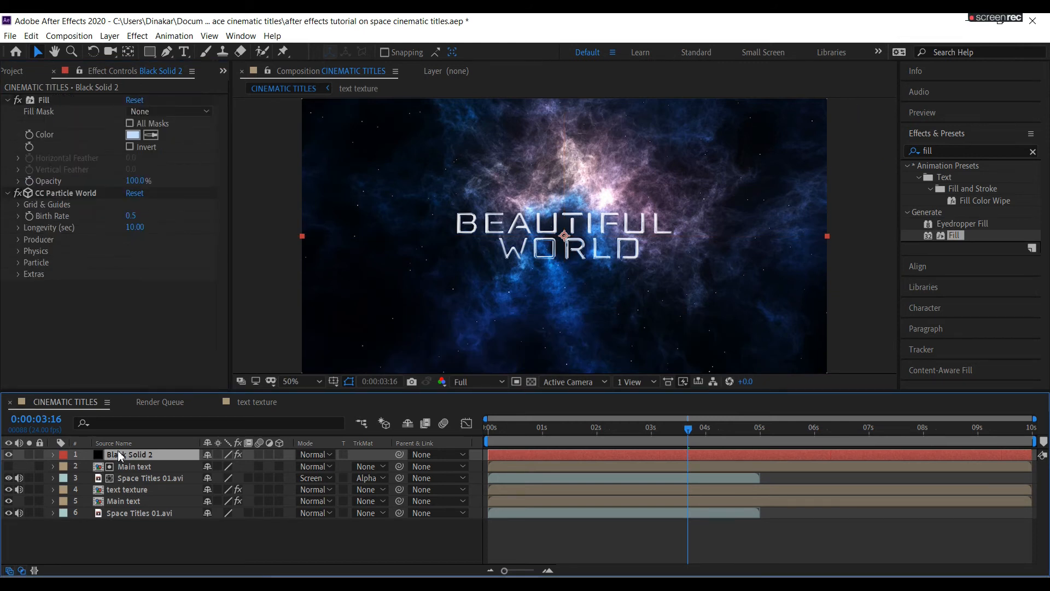
click(937, 151)
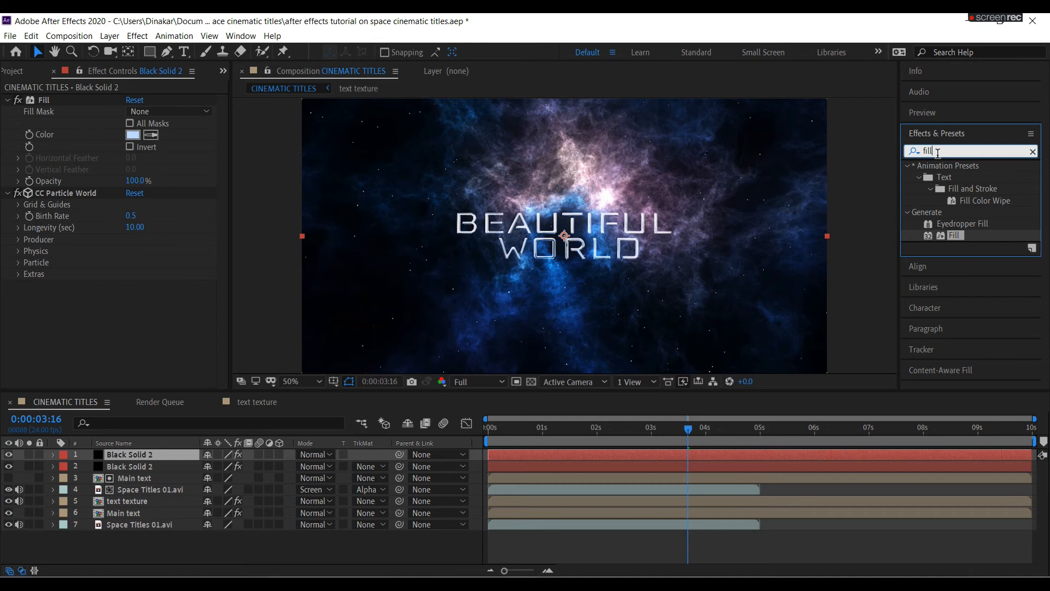
key(BackSpace)
key(BackSpace)
key(BackSpace)
key(BackSpace)
text(dire)
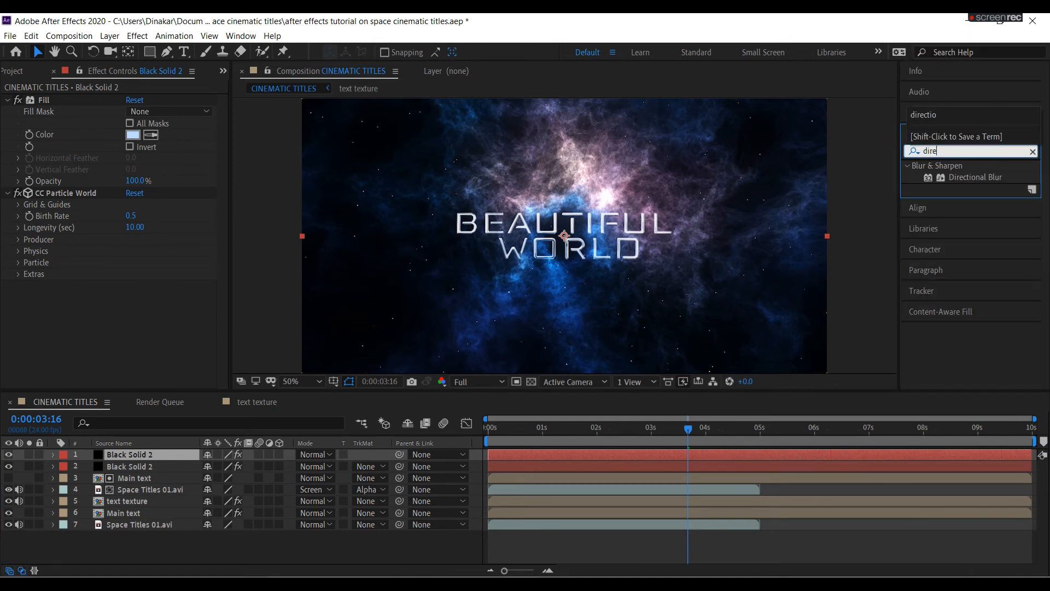
click(970, 177)
drag(969, 177, 334, 454)
- Set the Directional Blur's direction to 90° and its blur length to 24.8
click(145, 298)
text(90)
key(Return)
click(130, 336)
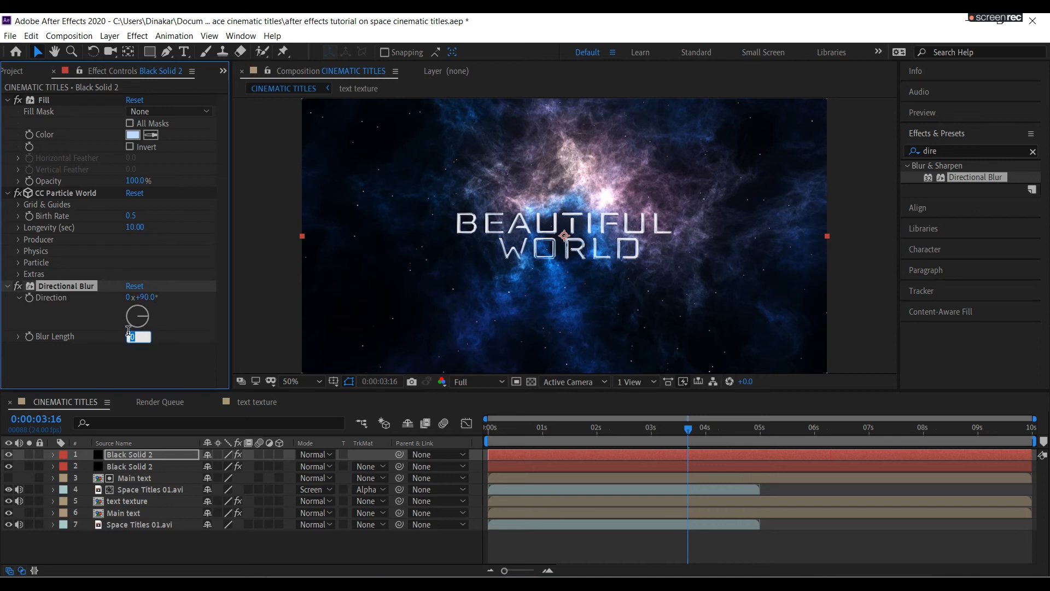
text(18)
key(Return)
- Duplicate the blurred particle solid and set the copy's Directional Blur direction to 180°
click(143, 459)
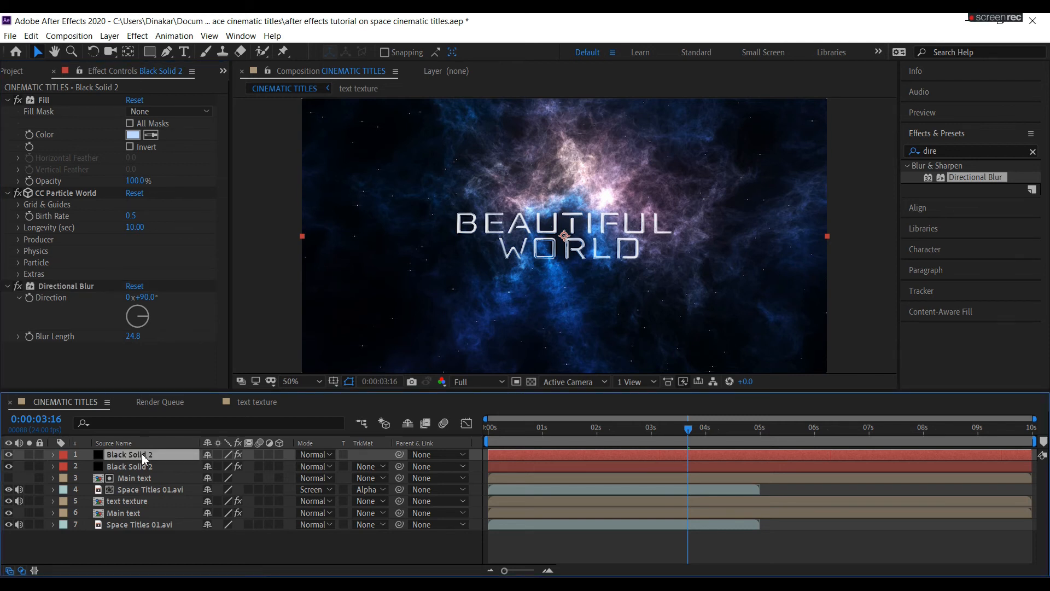
key(ctrl+d)
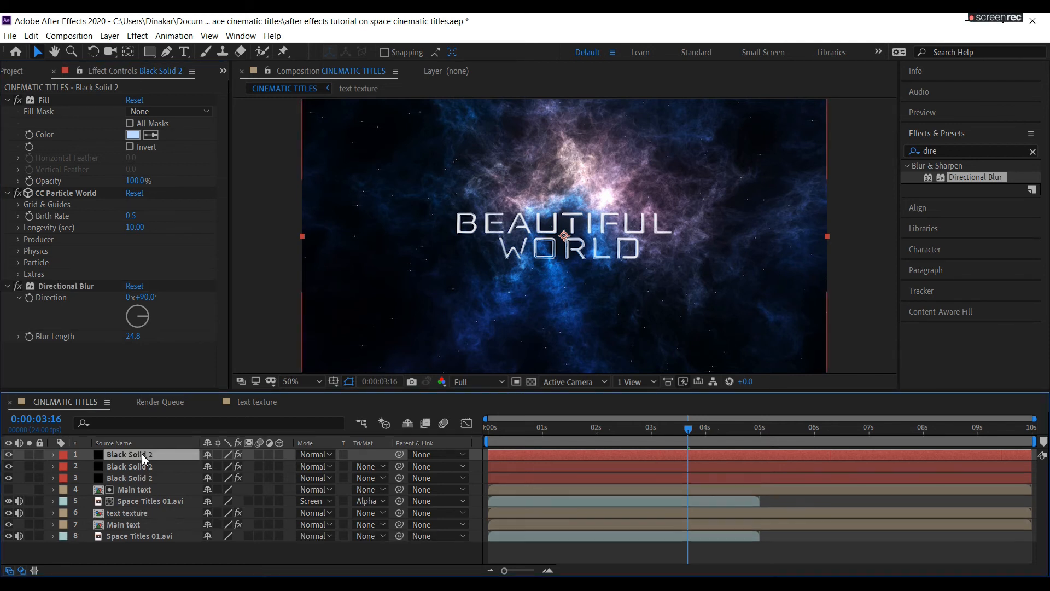
click(147, 297)
text(180)
key(Return)
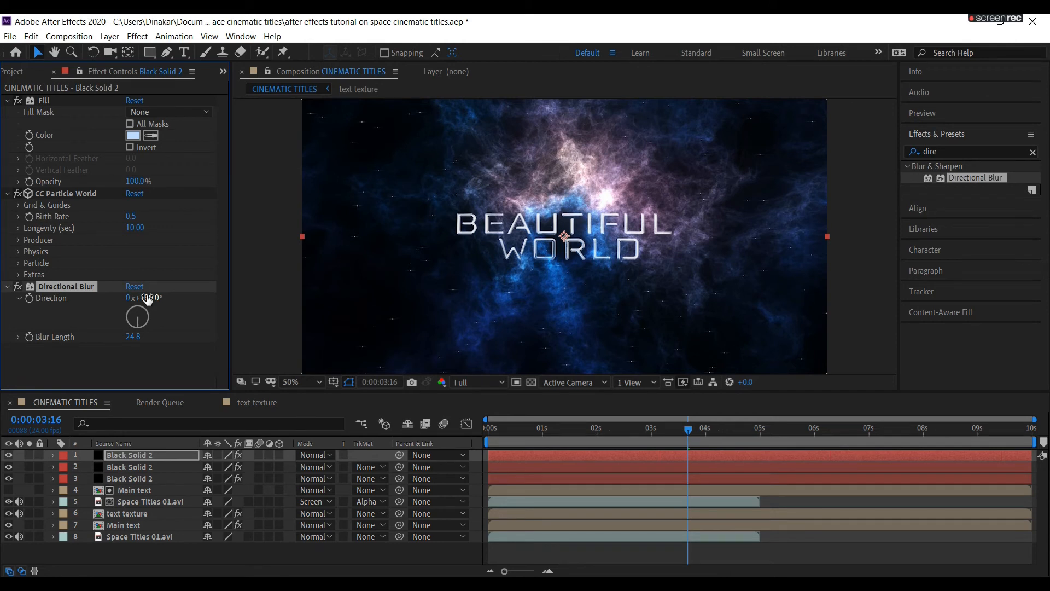
- Duplicate the uppermost particle solid again and set the new copy's Directional Blur direction to 135°
click(129, 458)
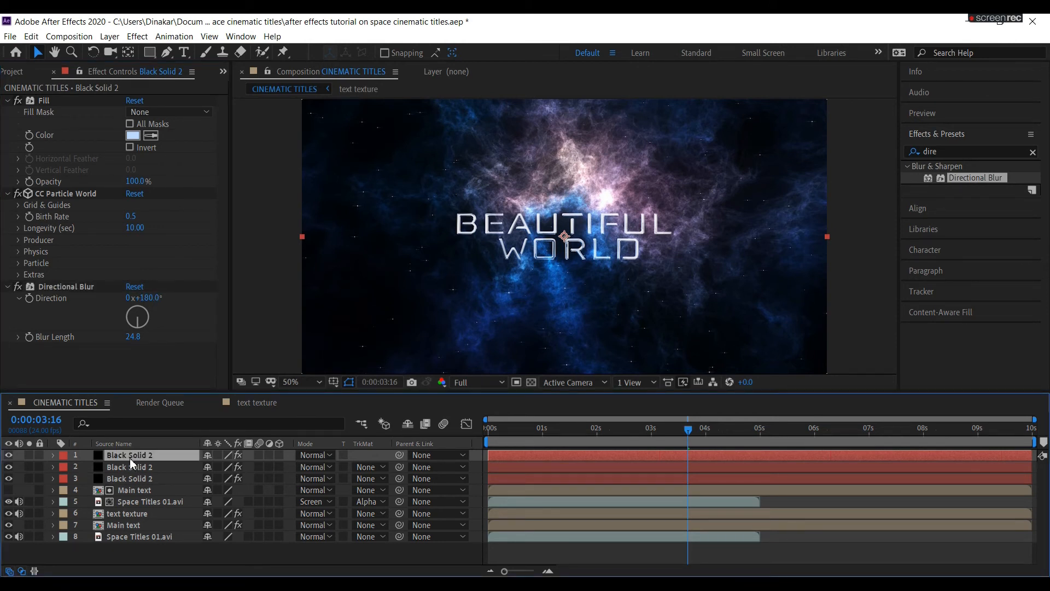
key(ctrl+d)
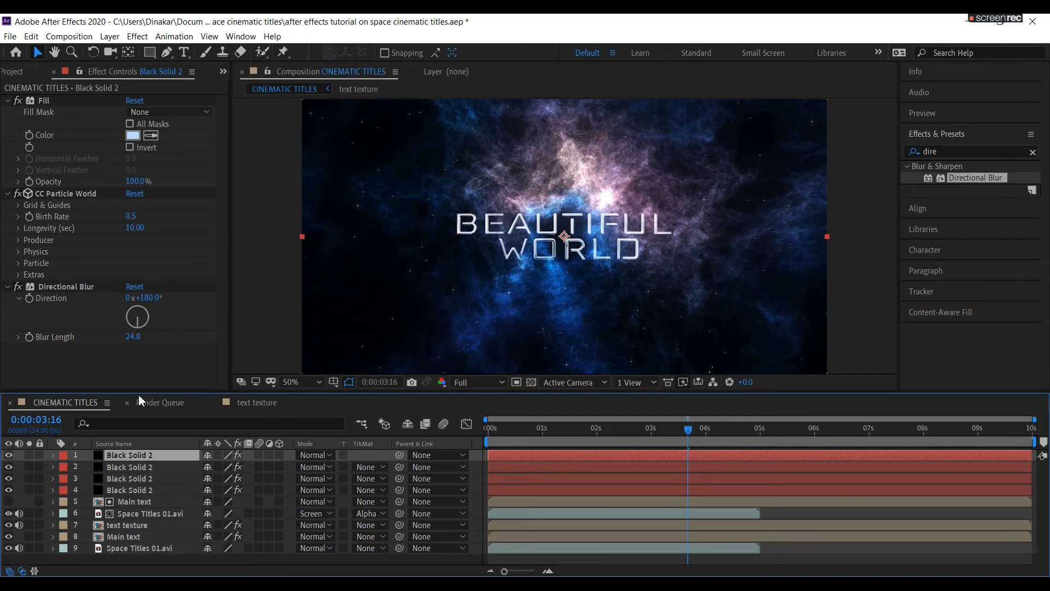
click(149, 298)
text(135)
key(Return)
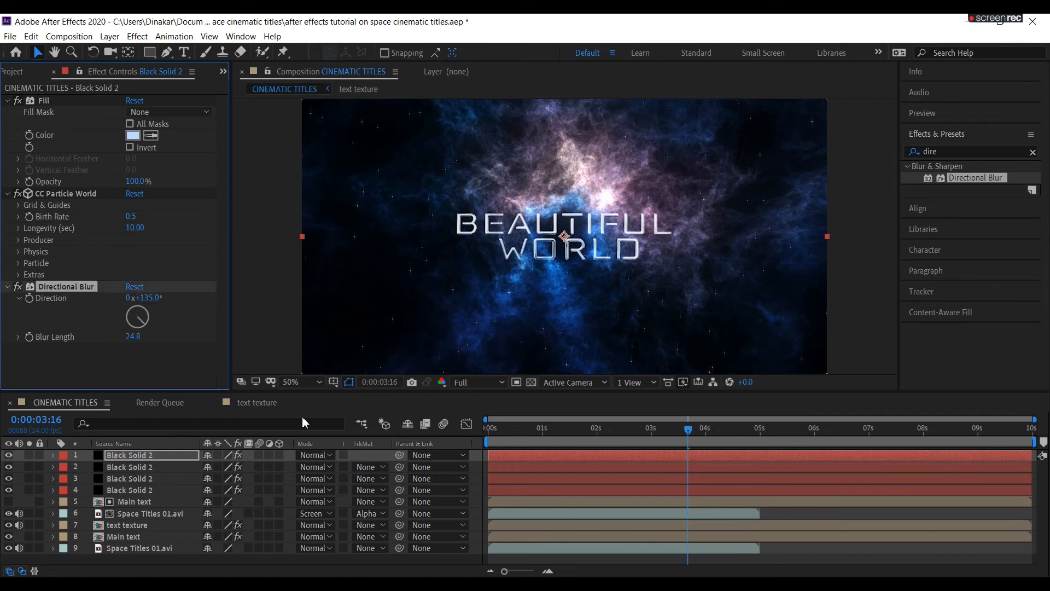
- Set the blending mode of all four black particle solids to Add
click(319, 458)
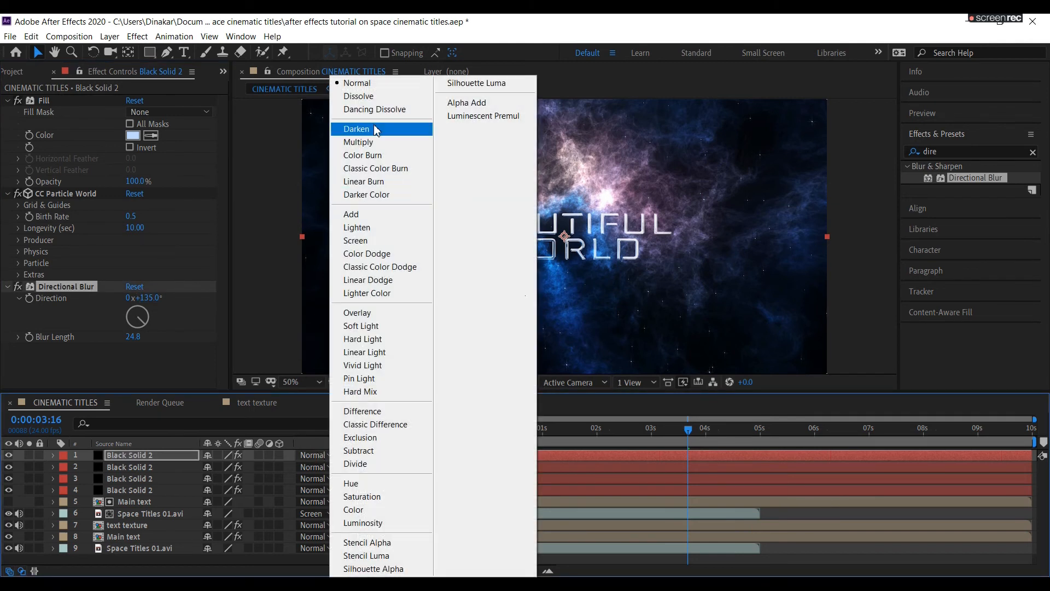
click(372, 219)
click(314, 467)
click(351, 214)
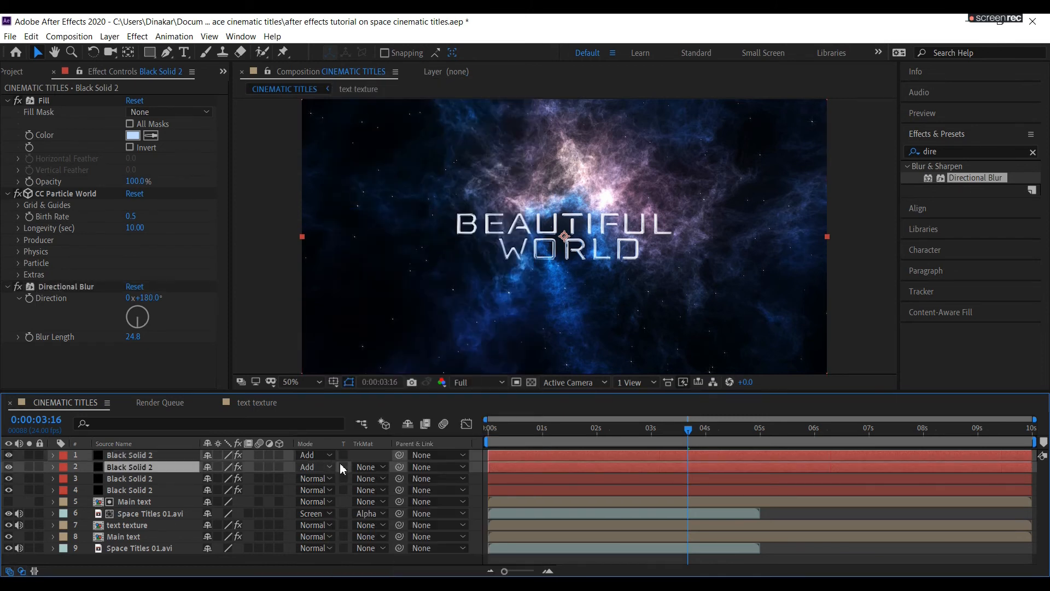
click(314, 478)
click(348, 214)
click(315, 489)
click(351, 214)
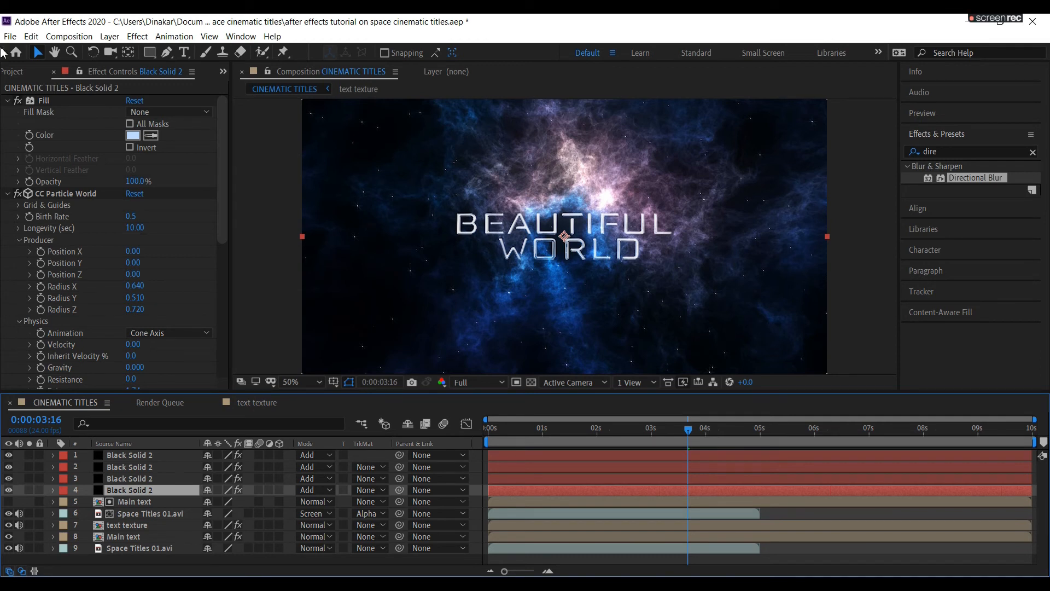
- Place LensFlare02.jpg in CINEMATIC TITLES directly below the four particle solids and set its blending mode to Add
click(16, 75)
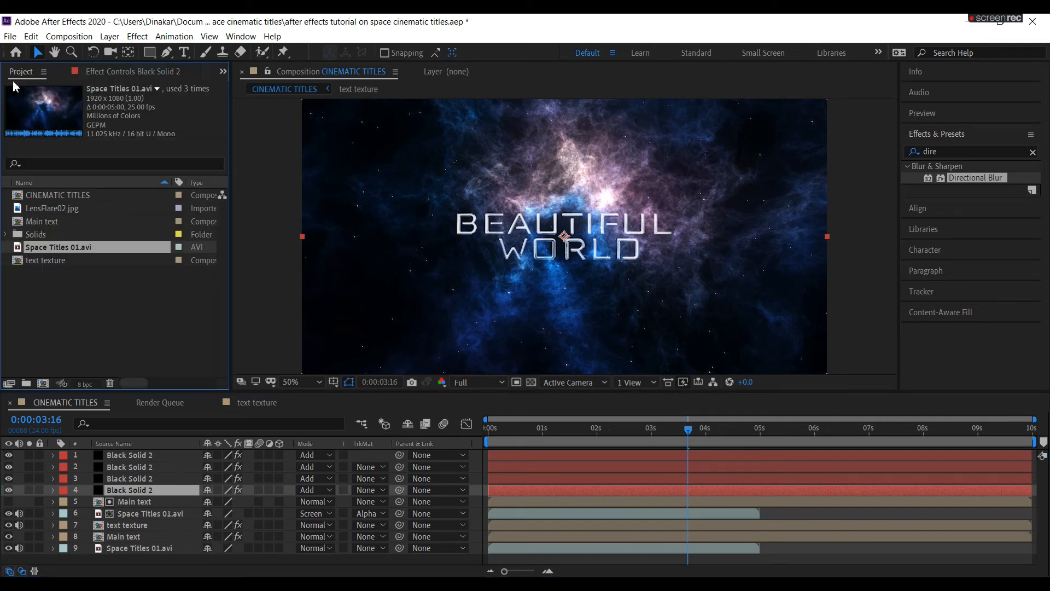
click(63, 211)
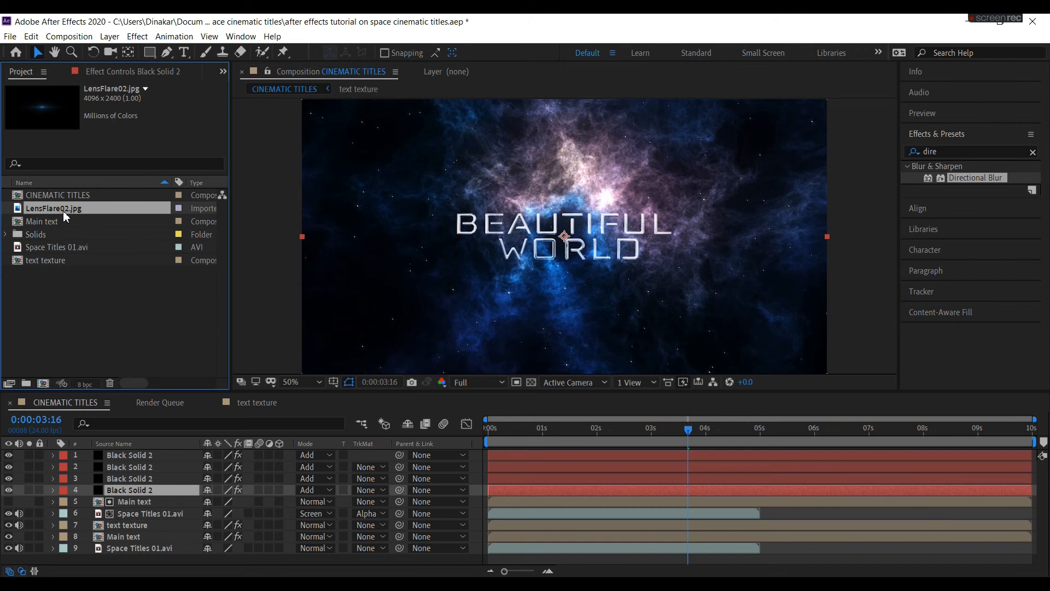
drag(63, 216, 134, 497)
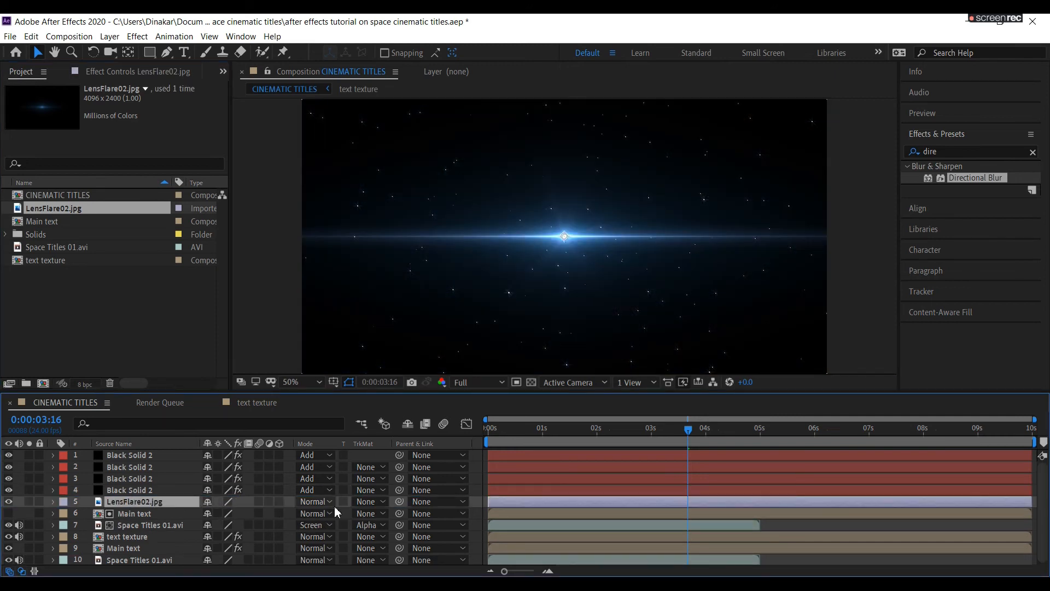
click(331, 502)
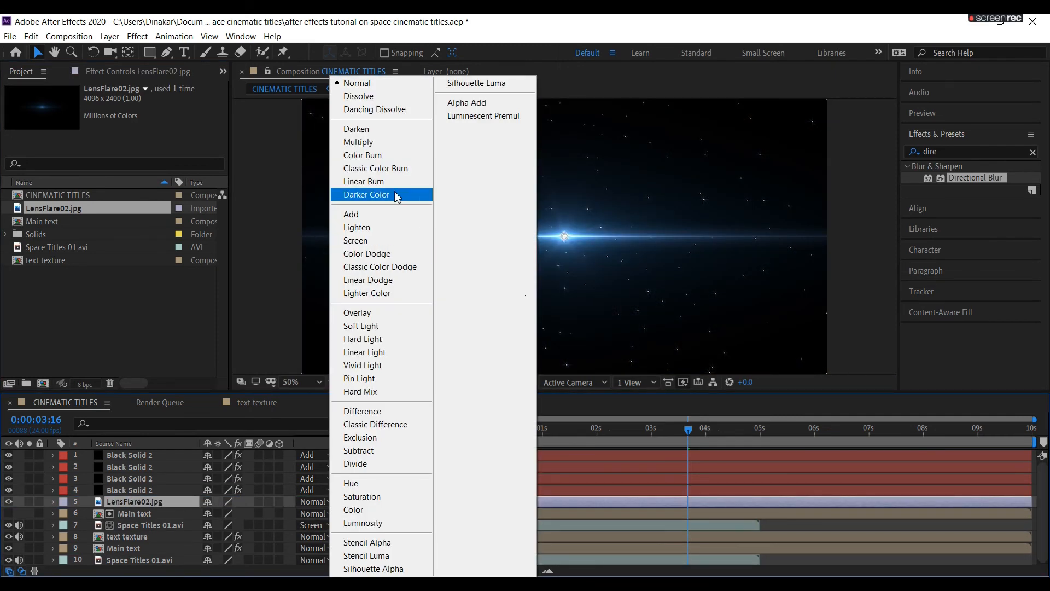
click(382, 216)
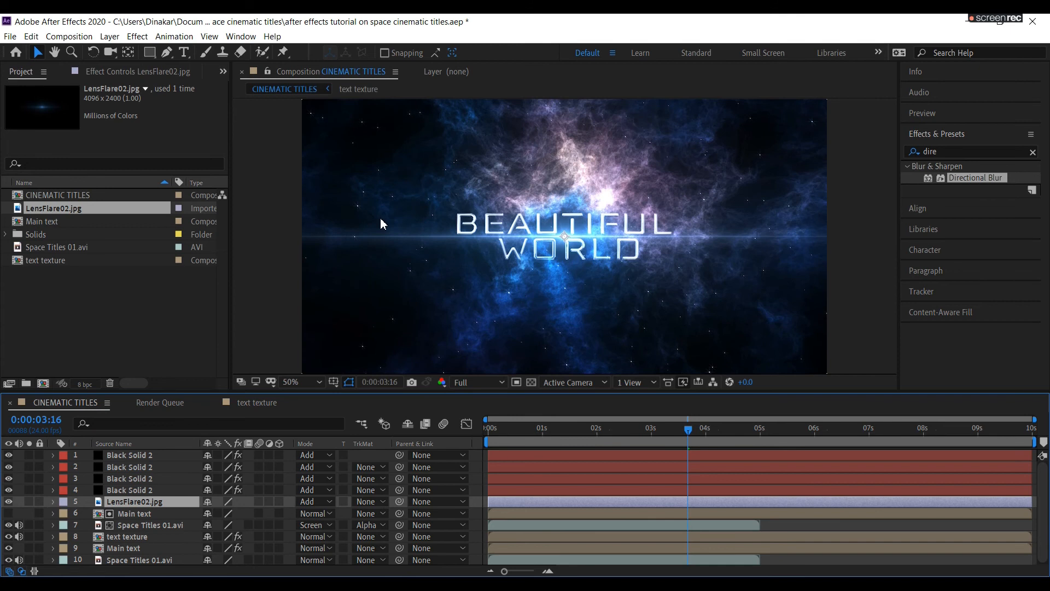
- Add a black 1920 × 1080 px solid directly above LensFlare02.jpg in CINEMATIC TITLES
click(109, 36)
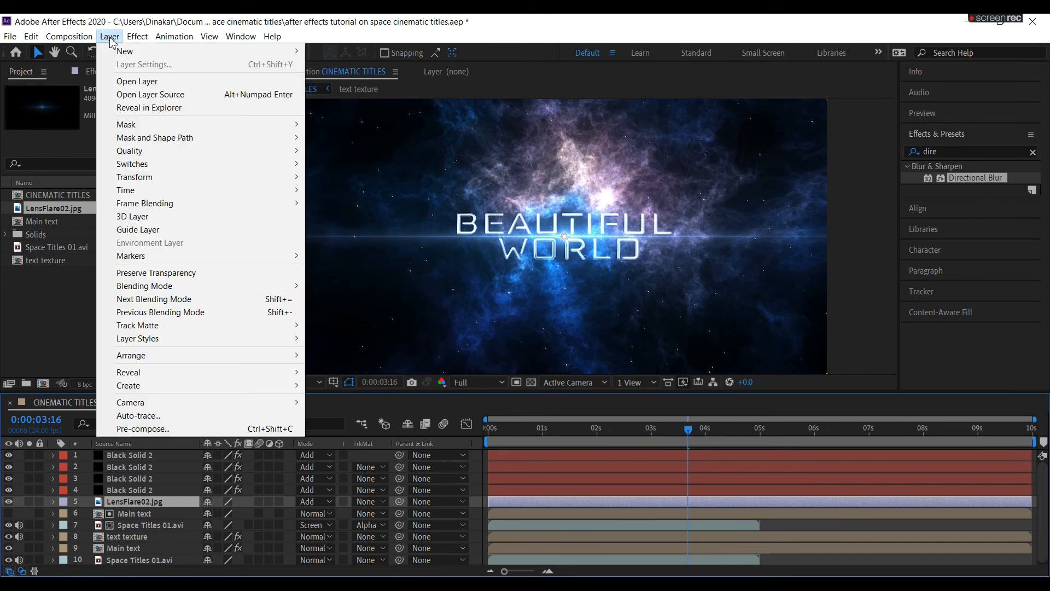
mouse_move(186, 54)
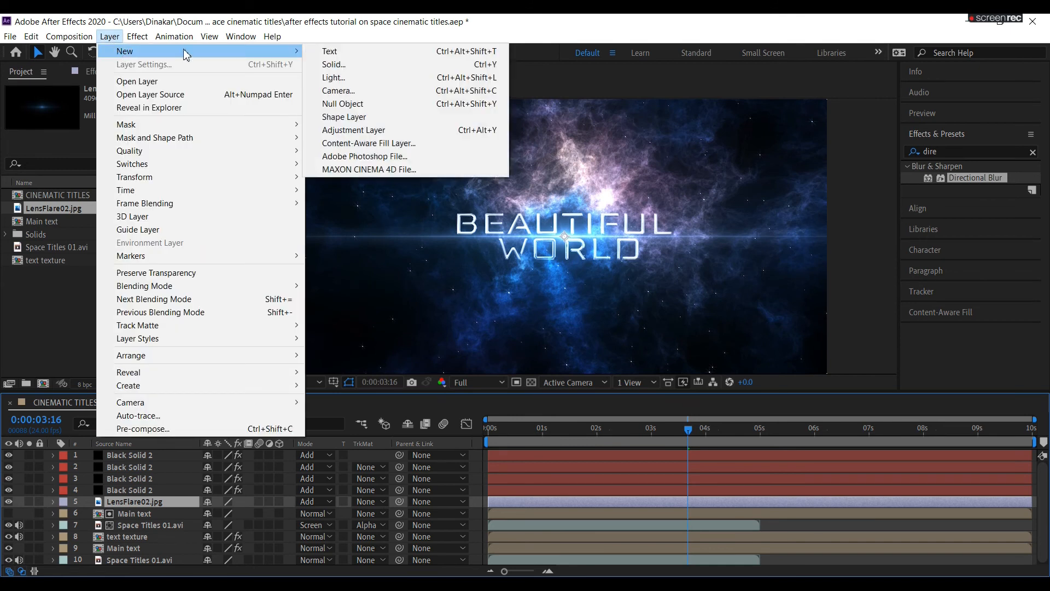
click(318, 65)
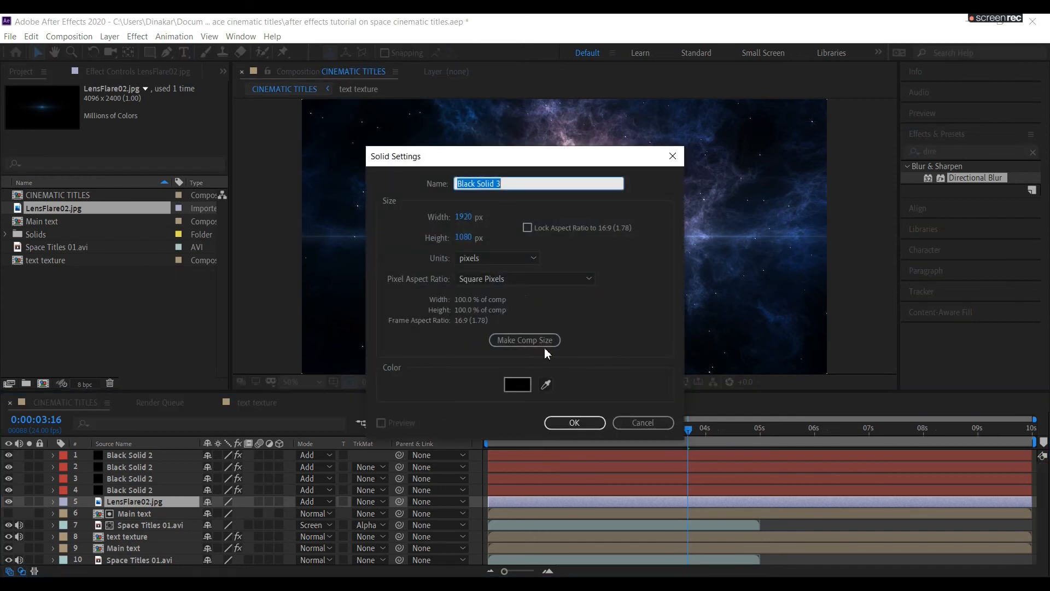
click(573, 423)
click(568, 422)
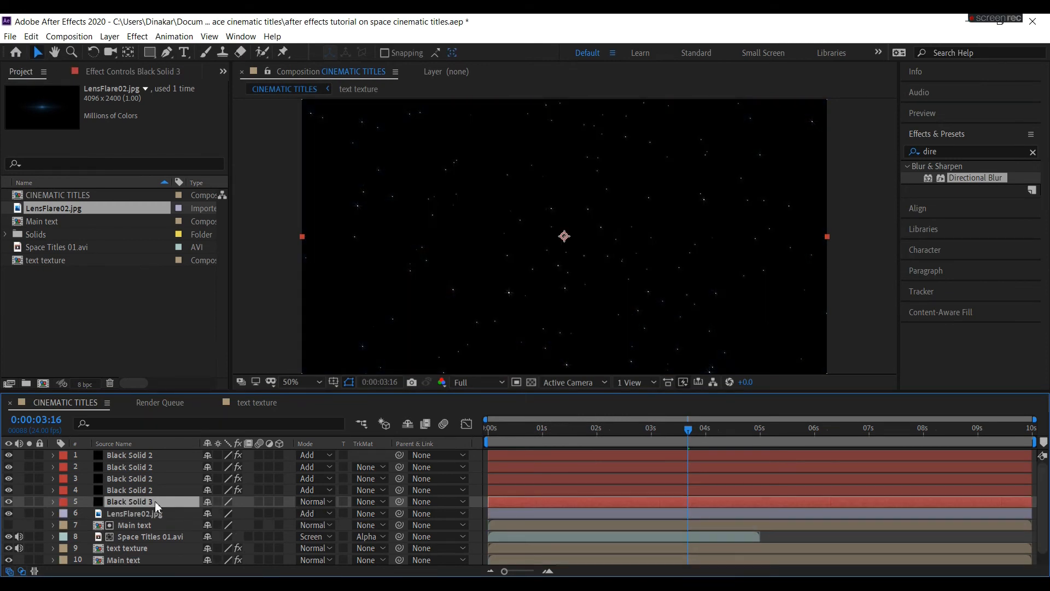
- Add a layer-sized elliptical mask to Black Solid 3 and invert it
click(150, 53)
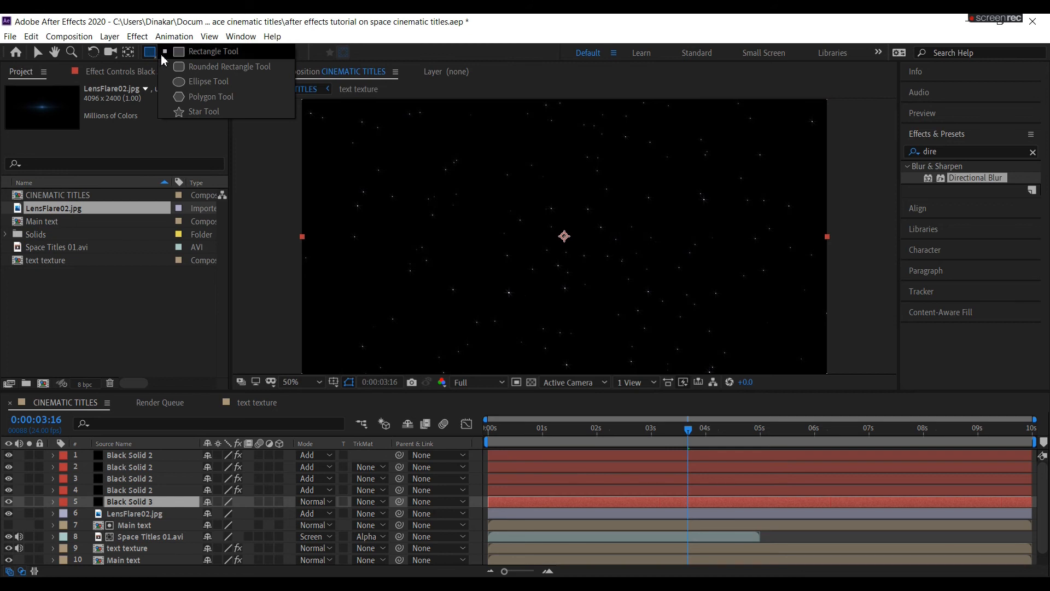
click(190, 82)
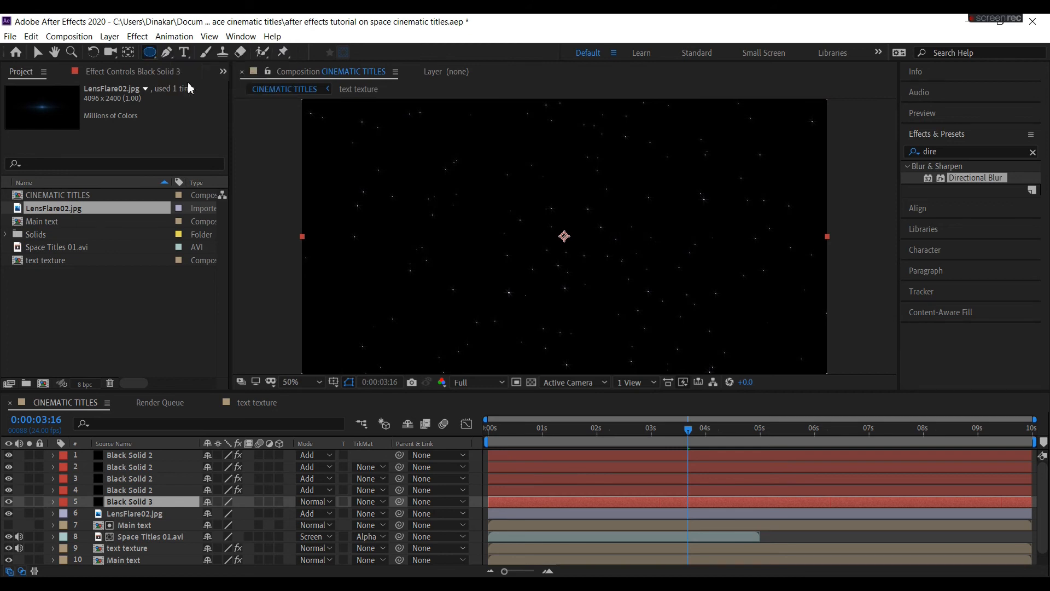
double_click(150, 53)
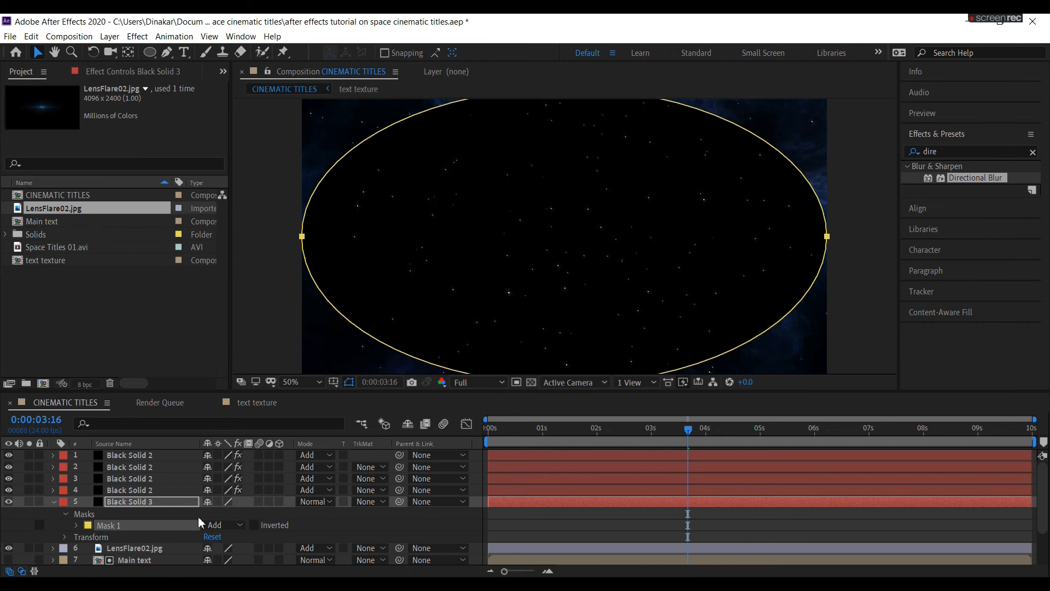
click(254, 526)
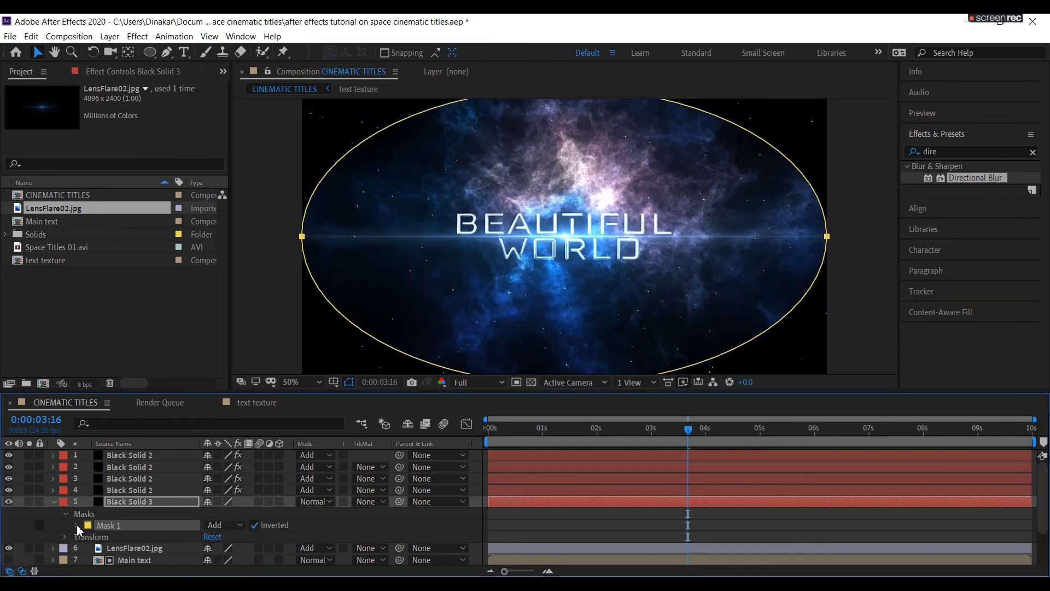
- Set the feather of the elliptical mask on Black Solid 3 to 923 pixels
click(76, 525)
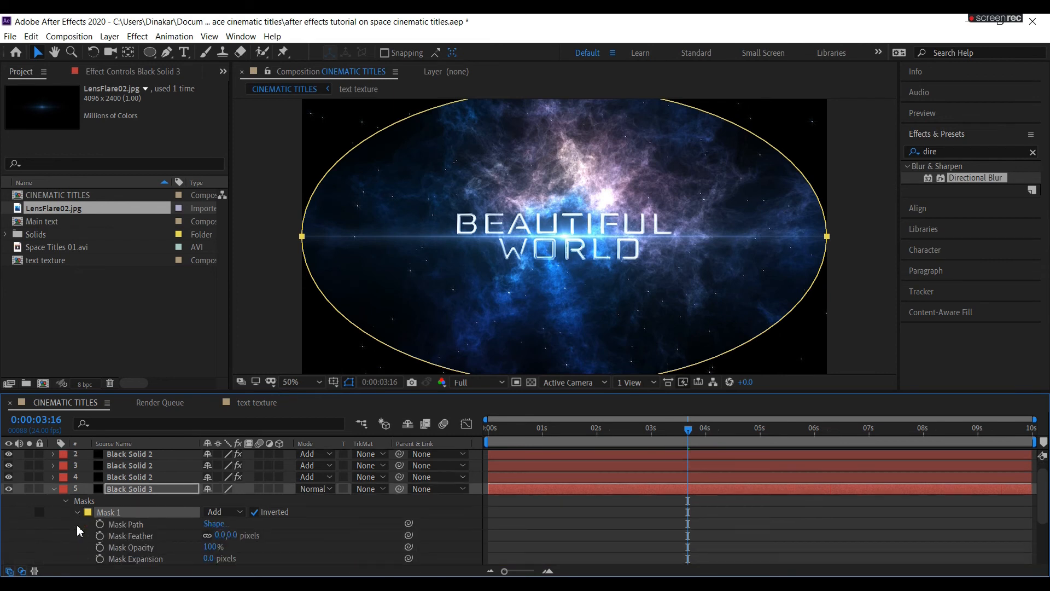
click(223, 535)
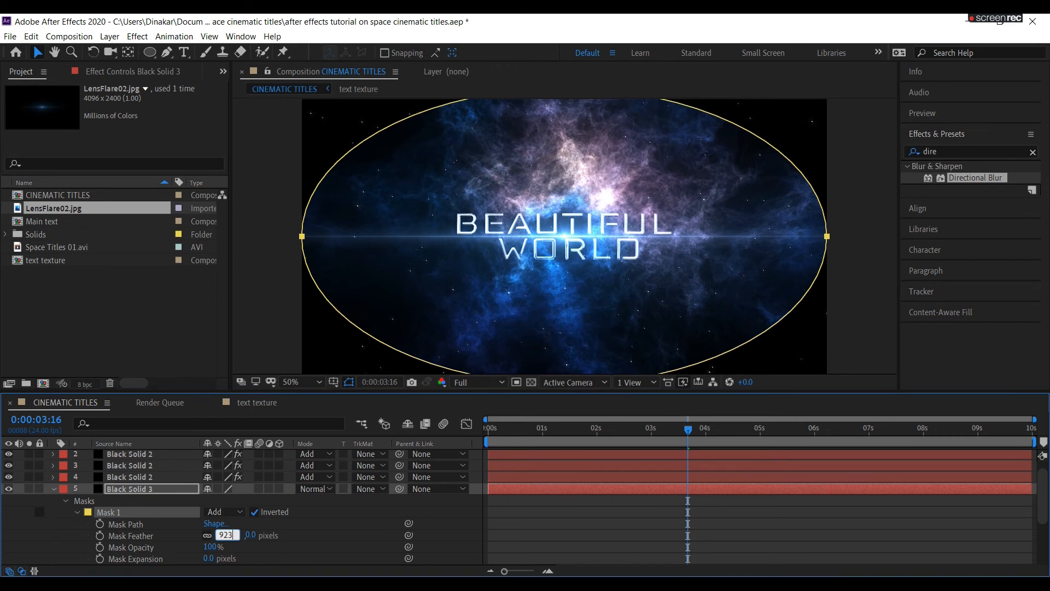
key(Return)
click(53, 489)
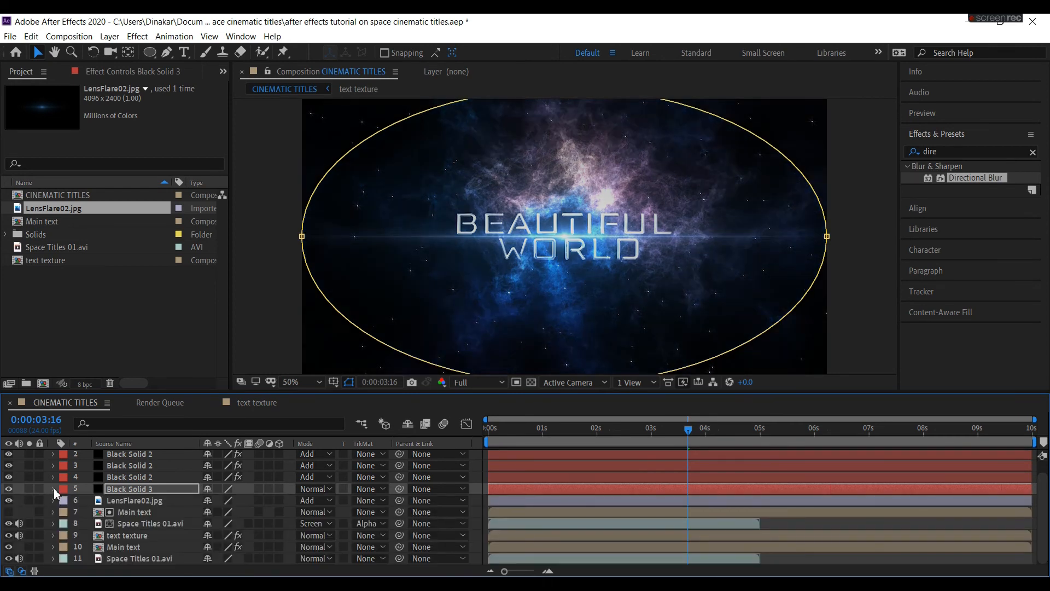
- Create an adjustment layer and place it above all other layers in CINEMATIC TITLES
click(109, 36)
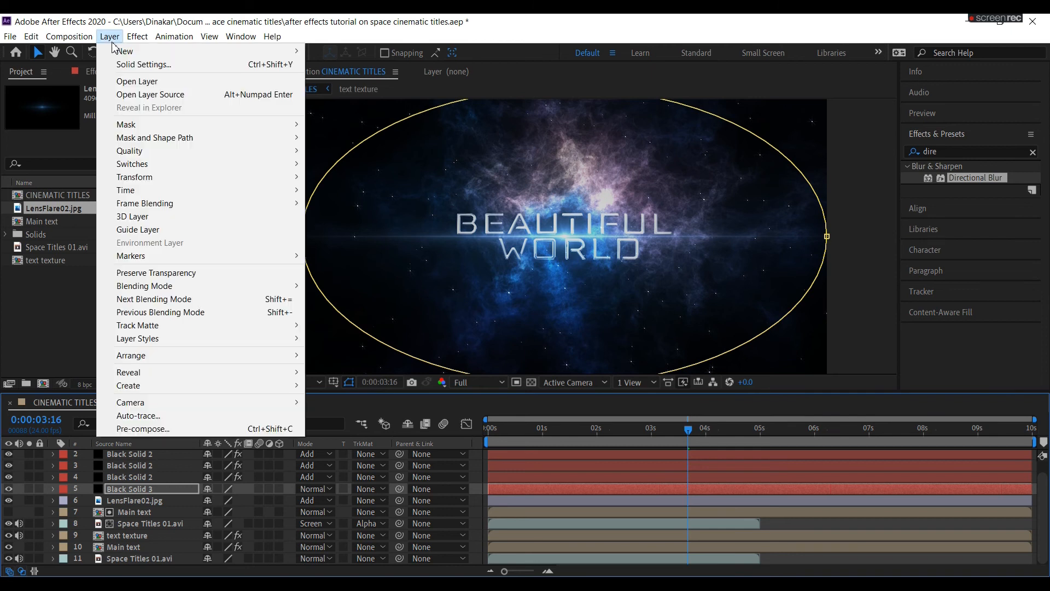
mouse_move(265, 51)
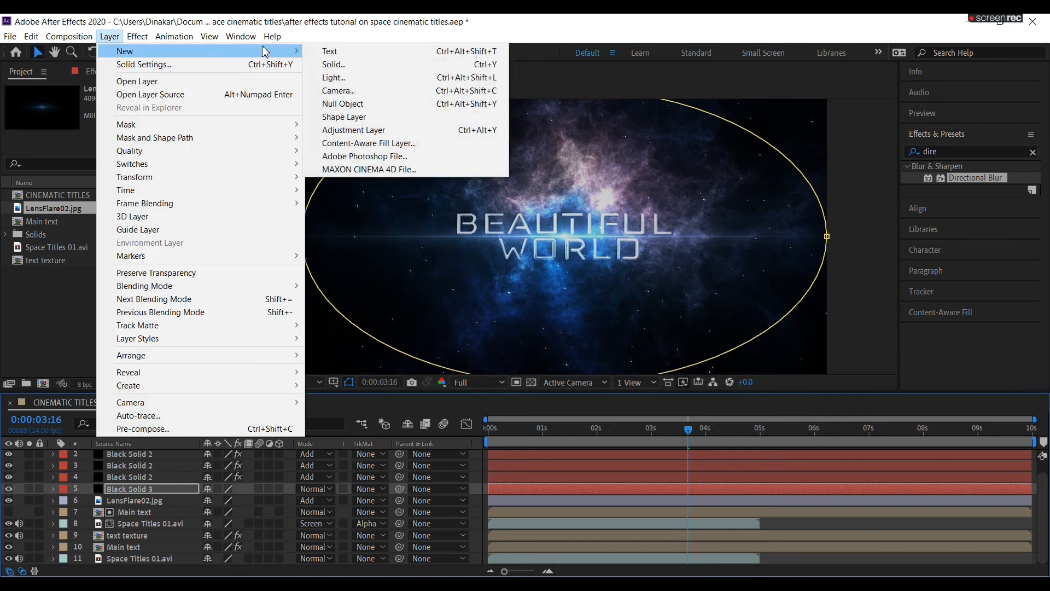
click(348, 136)
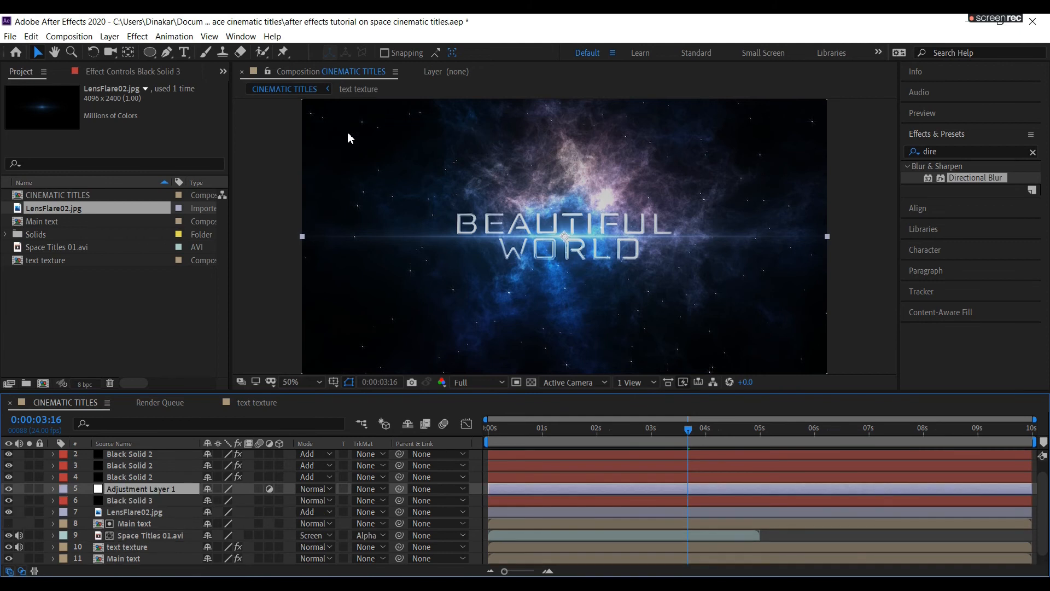
drag(164, 492, 159, 456)
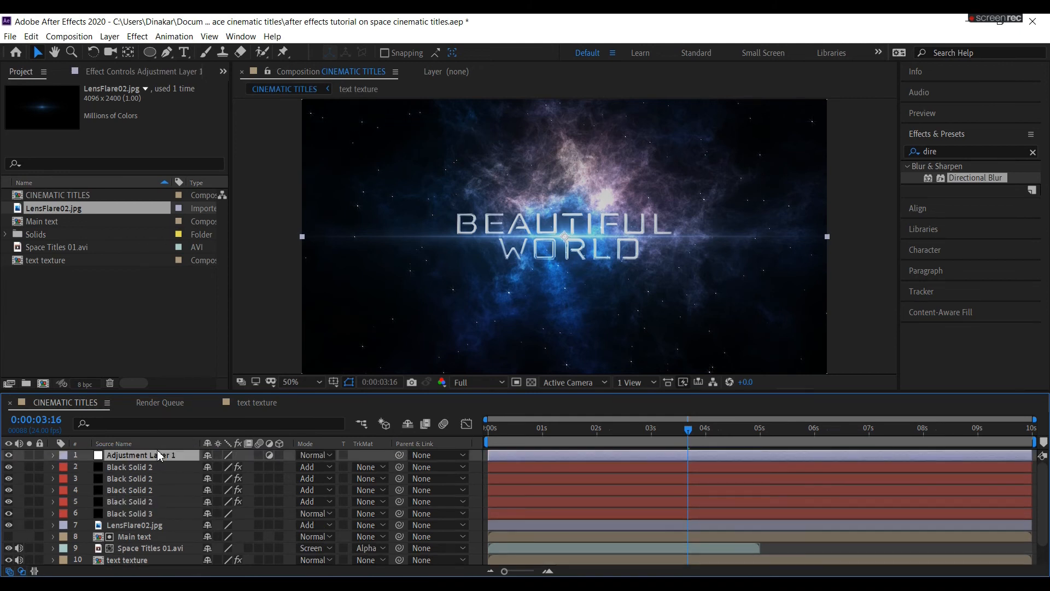
- Apply the Vibrance effect to the adjustment layer and set its Vibrance value to 50
click(938, 152)
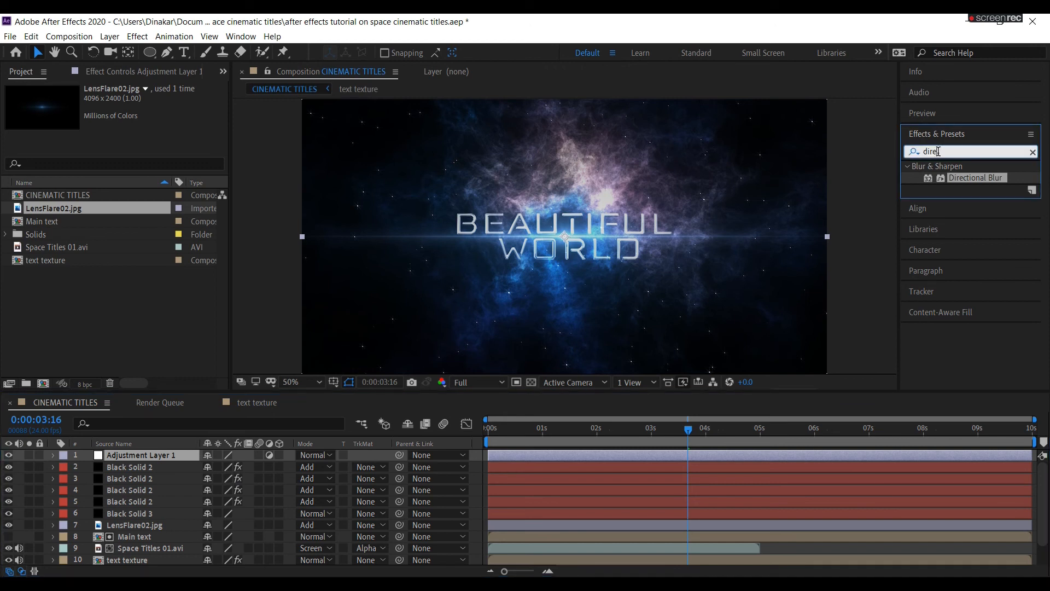
key(BackSpace)
key(BackSpace)
key(BackSpace)
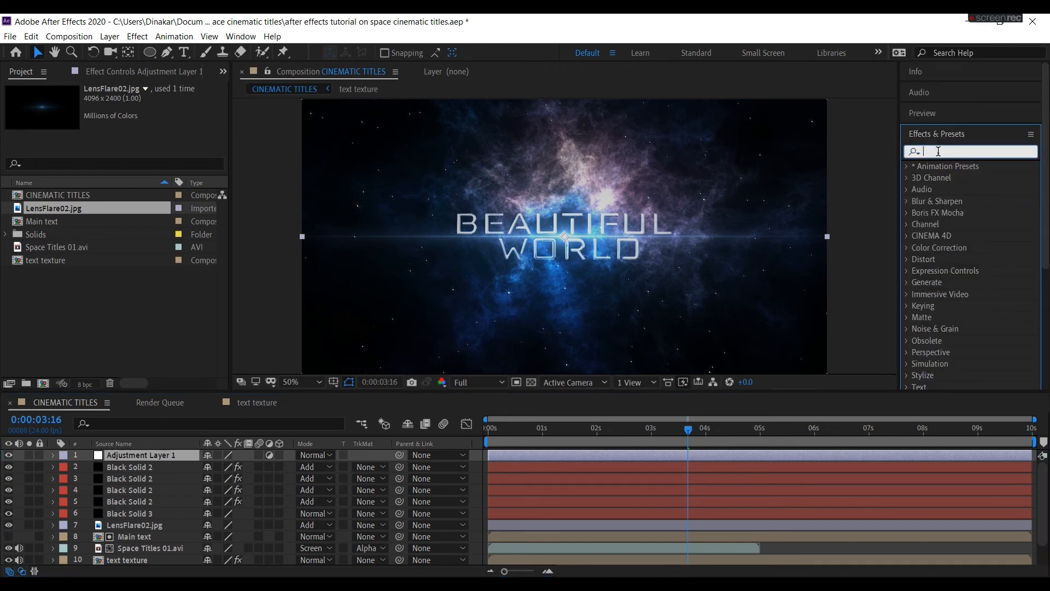
text(vib)
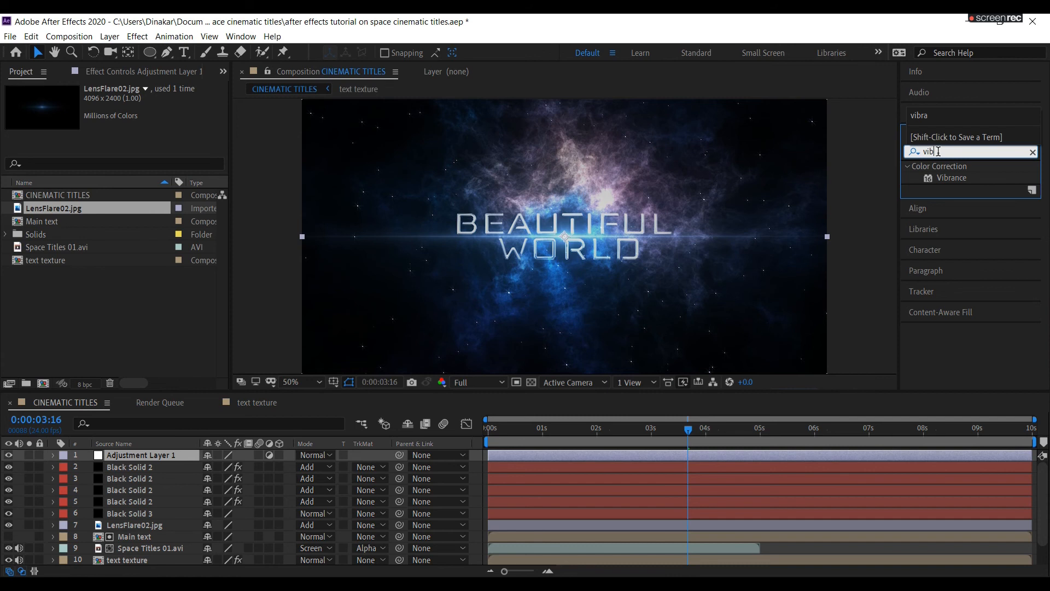
text(r)
click(954, 178)
drag(955, 180, 210, 459)
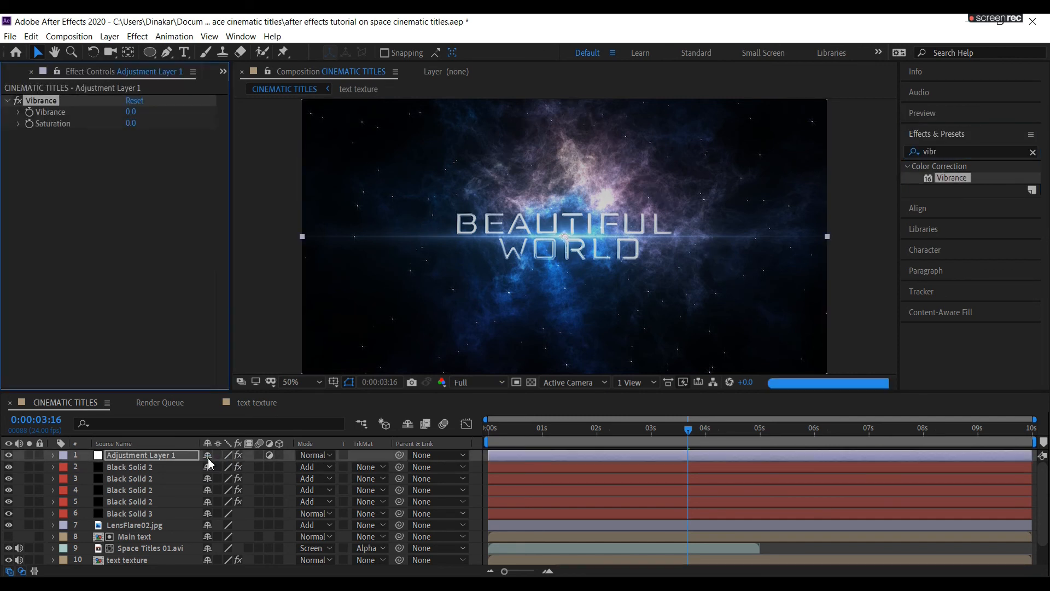
click(133, 112)
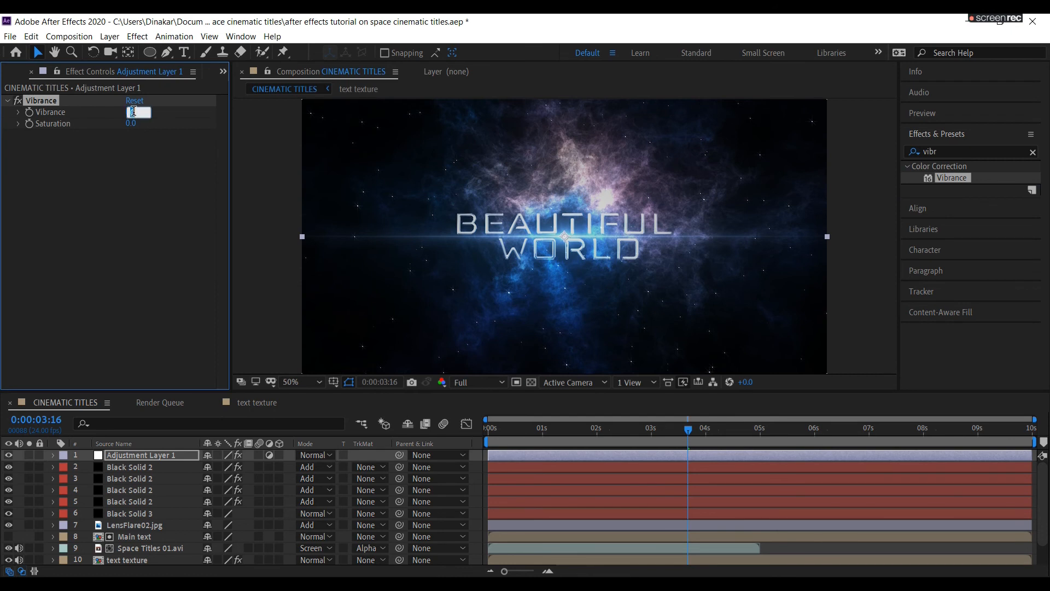
text(50)
key(Return)
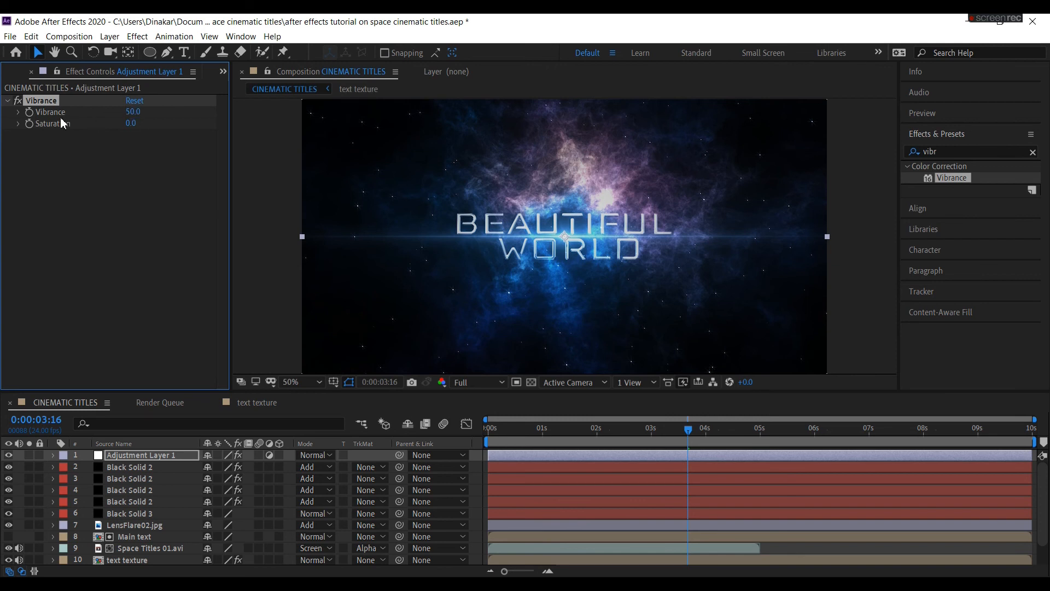
- Add a two-node camera with the 24mm preset to the composition
click(109, 36)
mouse_move(194, 51)
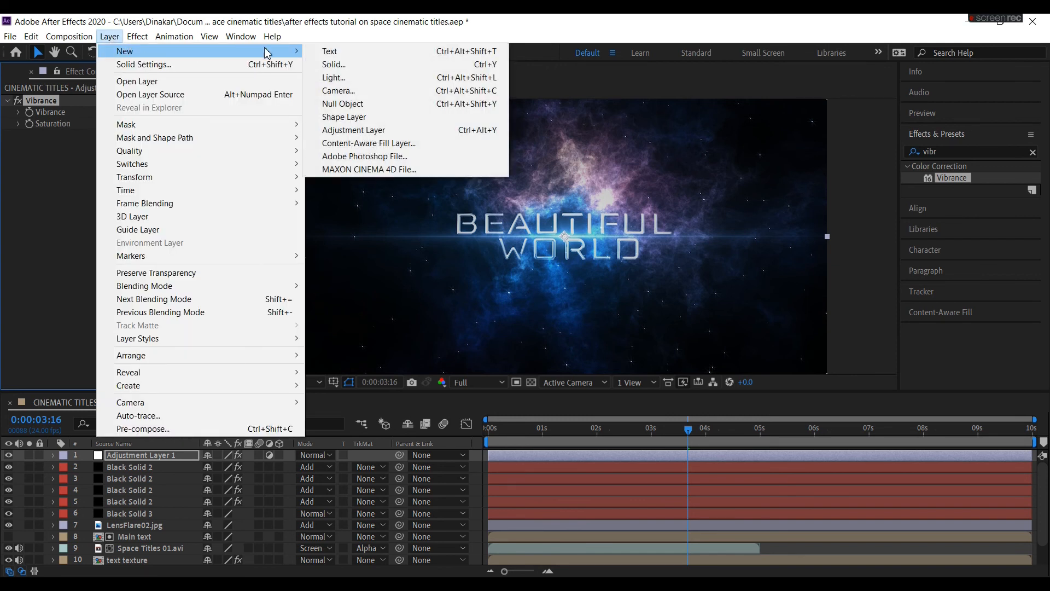
click(332, 91)
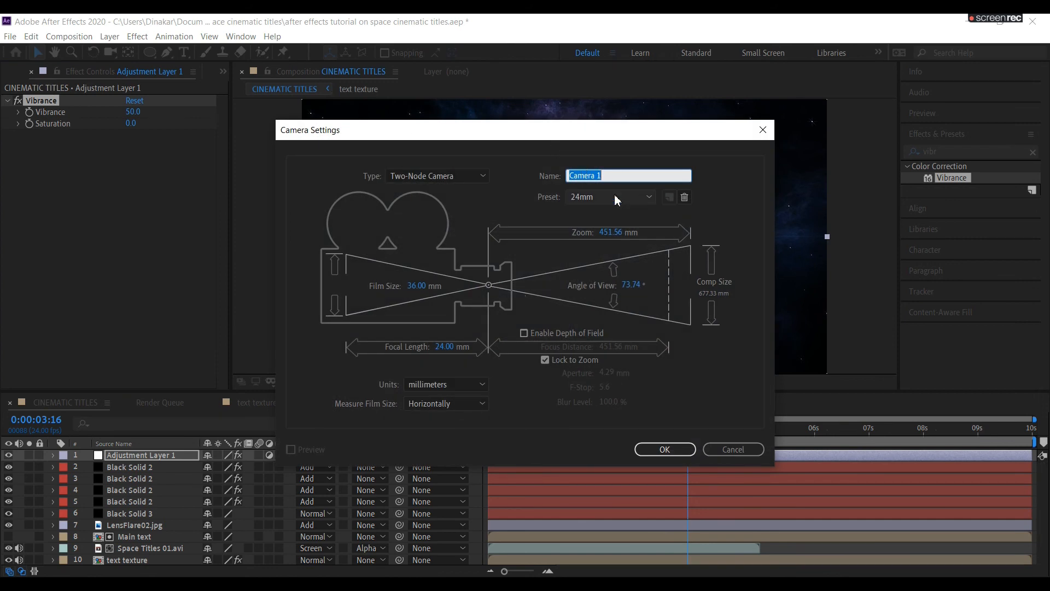
click(674, 446)
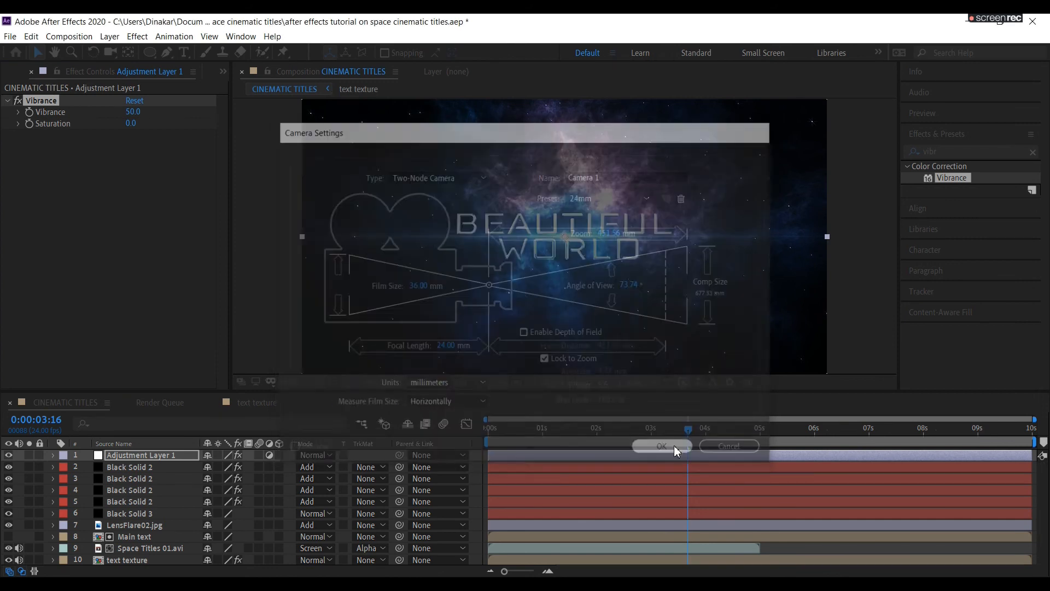
- Turn LensFlare02.jpg and both Main text layers into 3D layers
drag(1045, 502, 1045, 544)
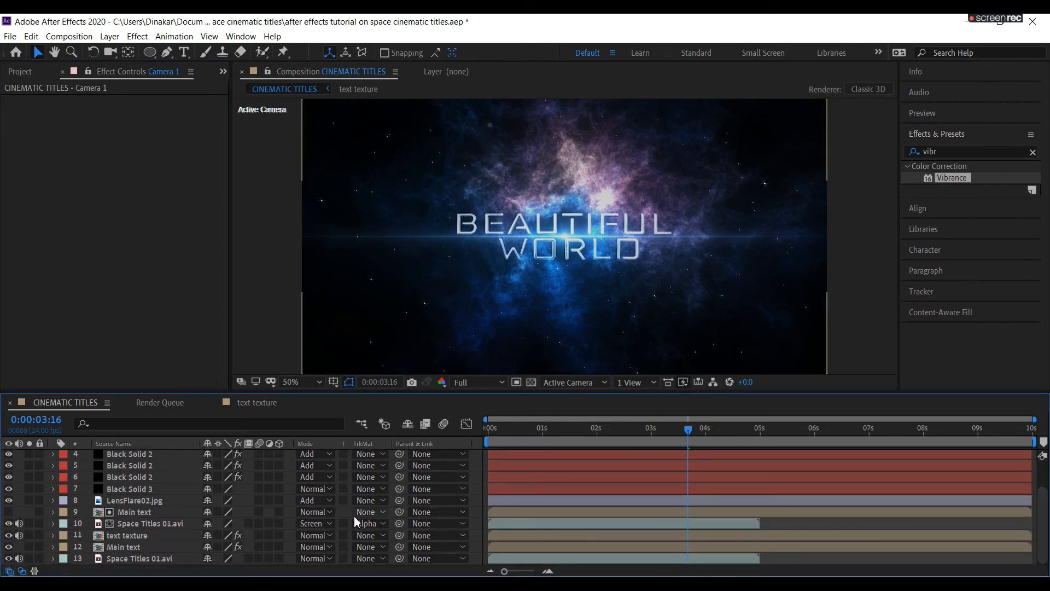
click(279, 512)
click(280, 546)
click(278, 500)
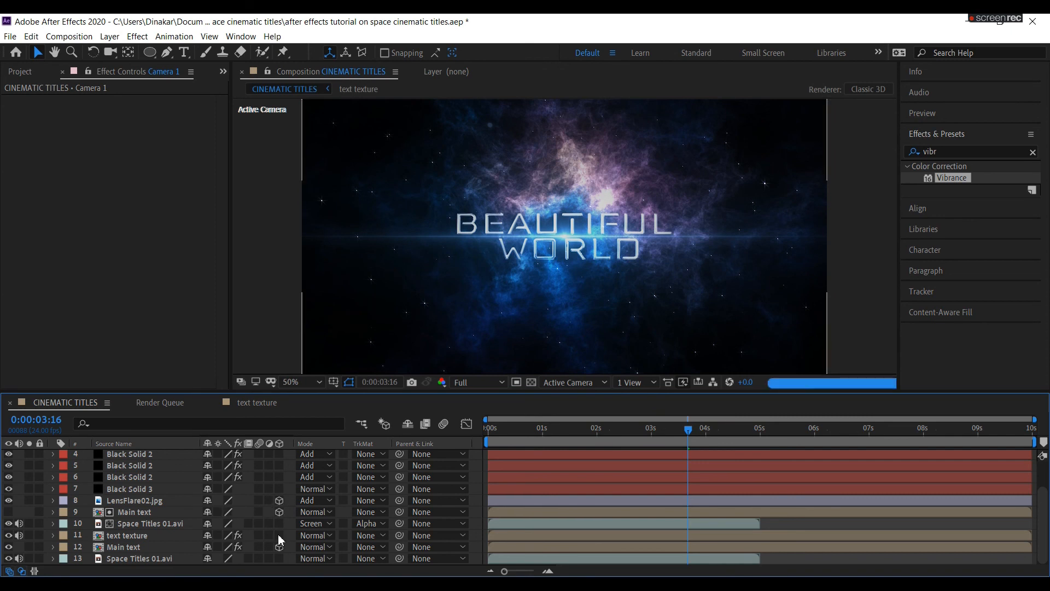
- Set the zoom of Camera 1 to 1866.7 pixels in its camera options
scroll(54, 458, up, 3)
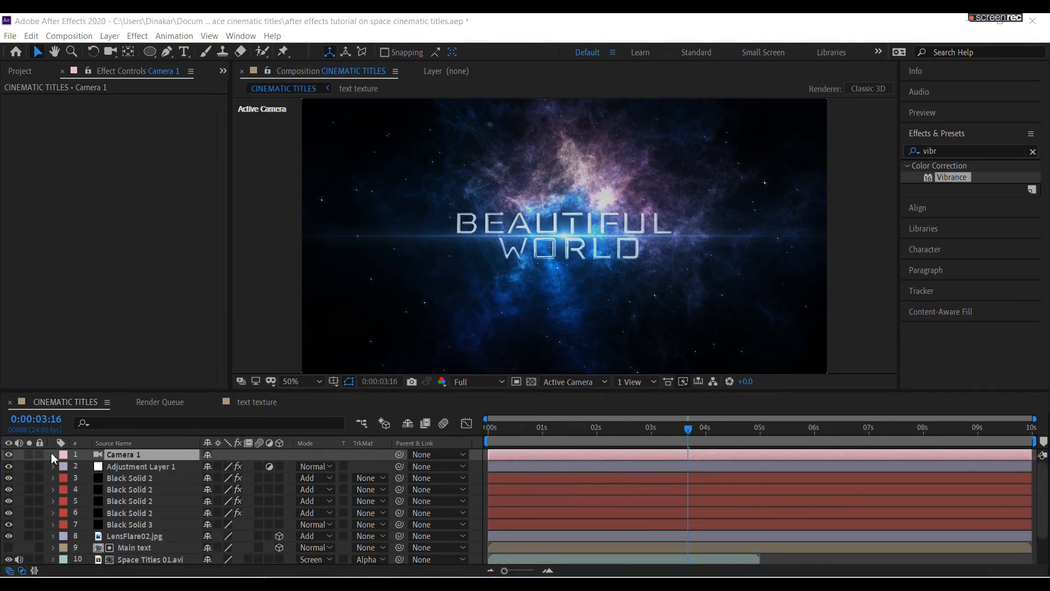
click(53, 454)
scroll(64, 552, down, 5)
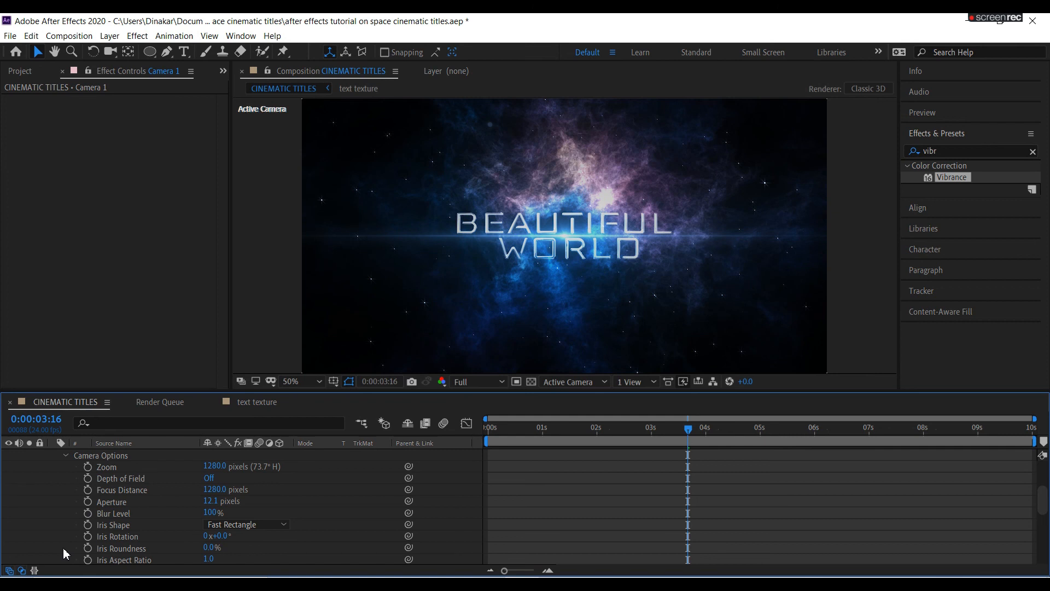
click(212, 473)
text(1866)
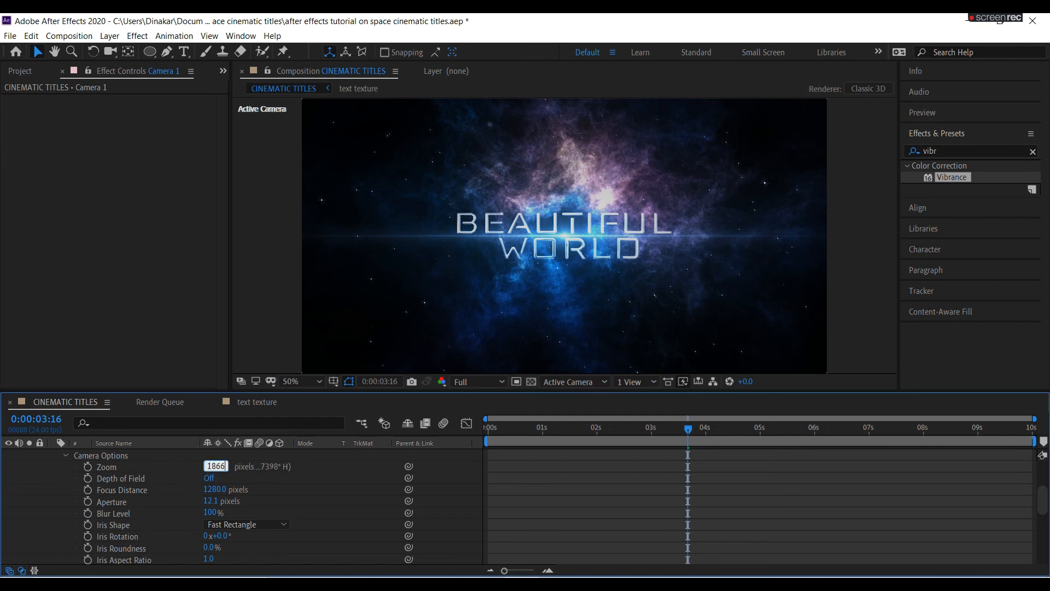
text(.7)
key(Tab)
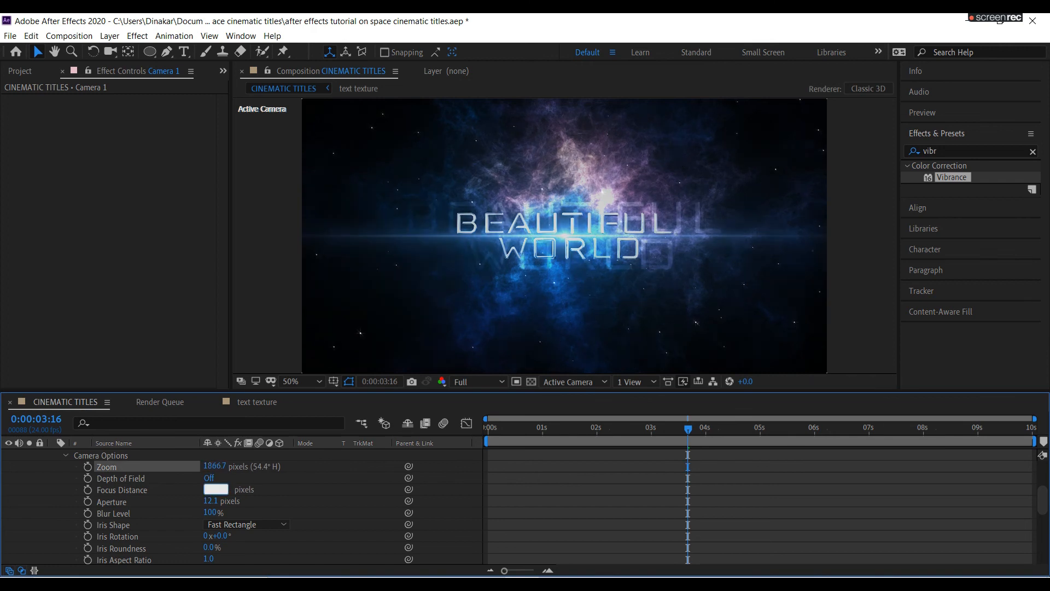
- Set the focus distance of Camera 1 to 1866 pixels and its aperture to 17.7 pixels
text(1866)
key(Return)
click(210, 496)
text(17.7)
key(Return)
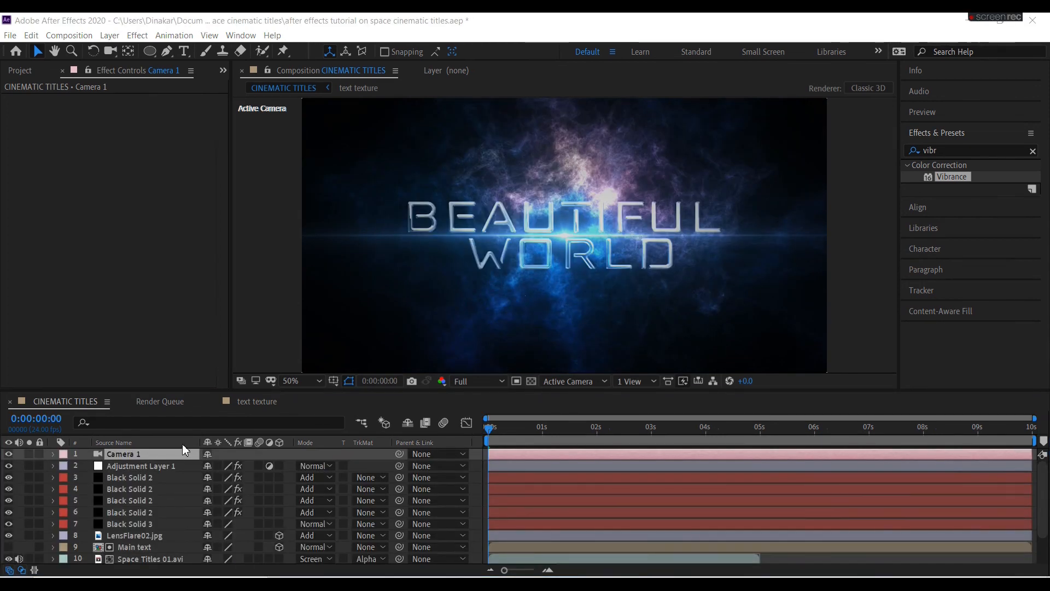
- Keyframe the position of Camera 1 at 0:00:00:00 with a Z value of -1280
click(168, 452)
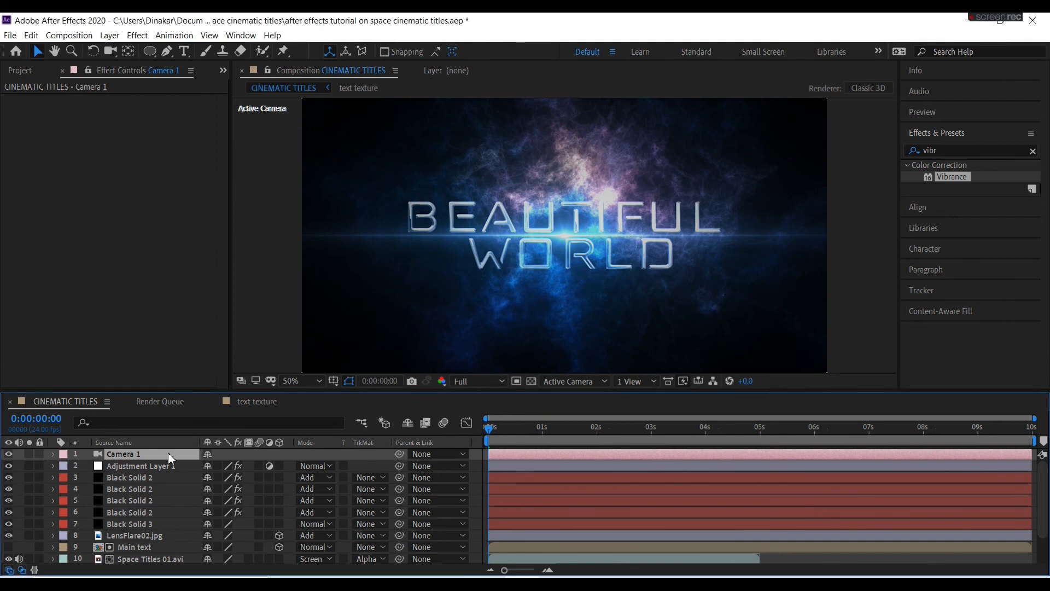
key(p)
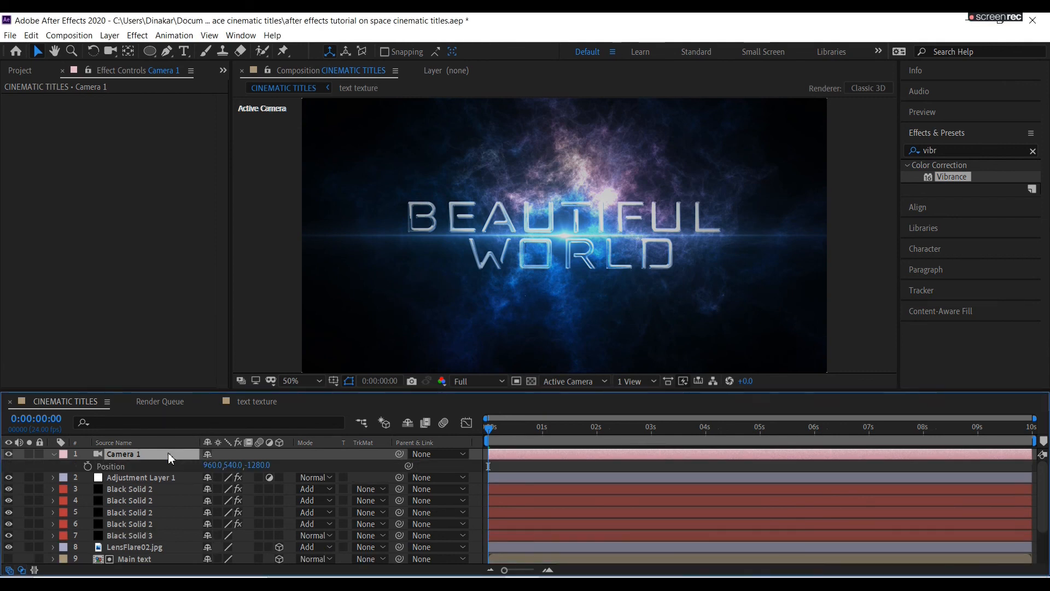
click(88, 467)
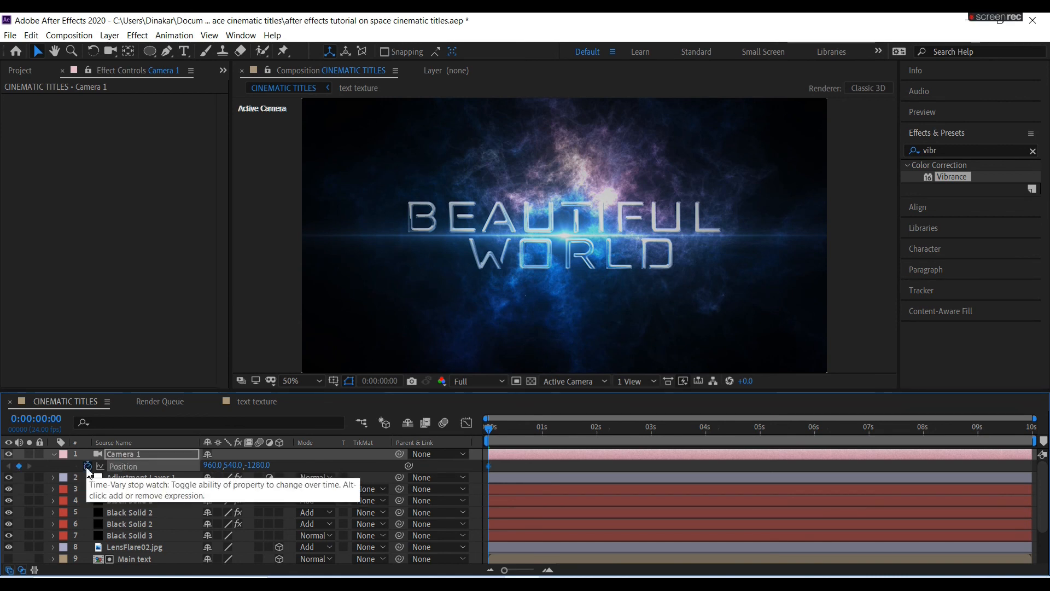
click(255, 465)
text(-1280)
key(Return)
- Add a second position keyframe for Camera 1 at 0:00:04:23 with a Z value of -1860.7
click(758, 432)
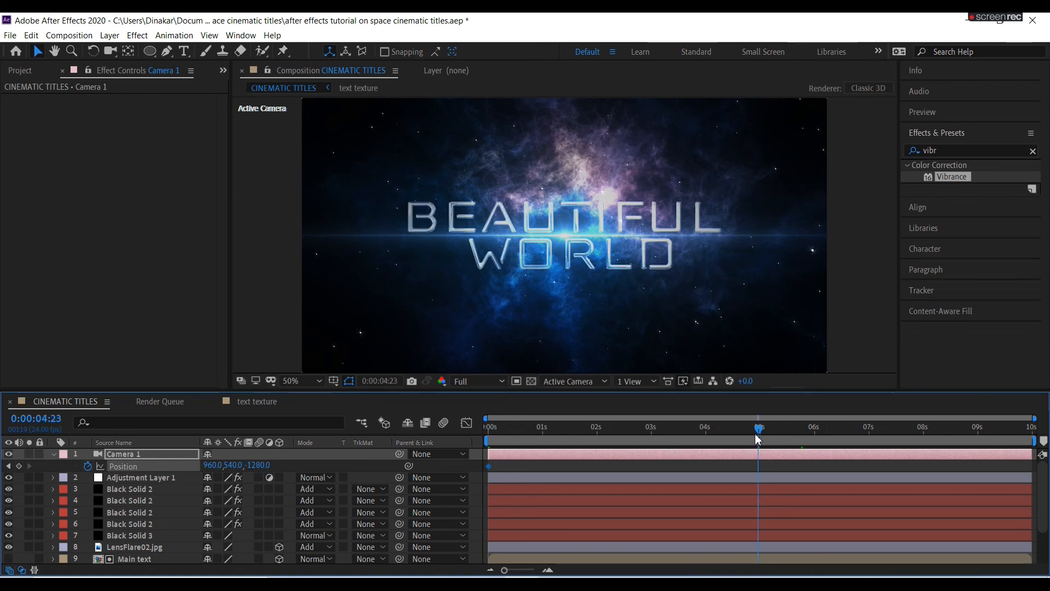
click(254, 466)
text(-)
text(1)
text(860)
text(0)
key(Return)
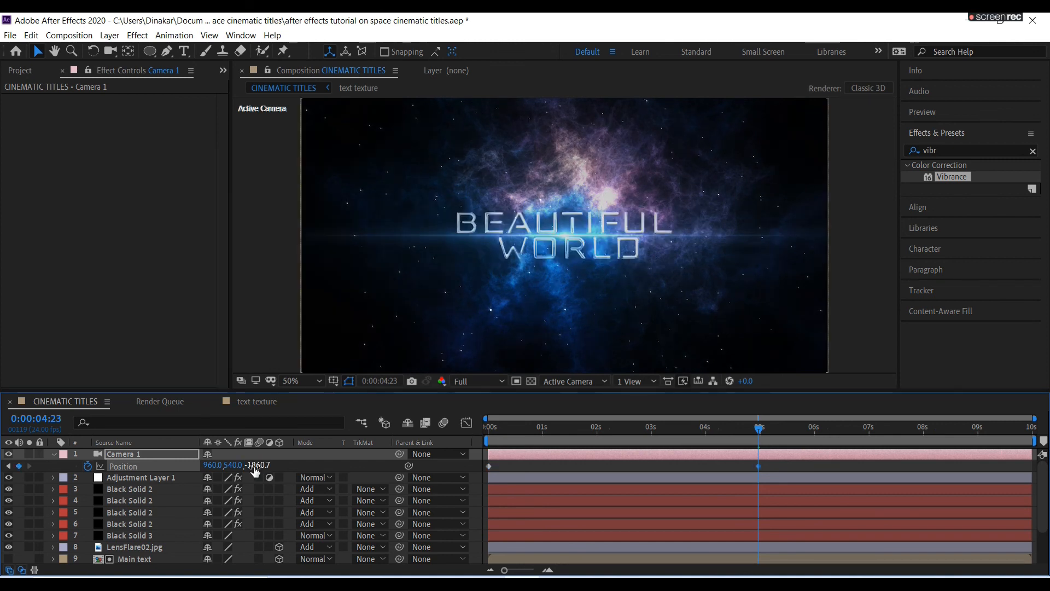
- End the work area at 0:00:04:23 and preview the camera animation from the start
key(n)
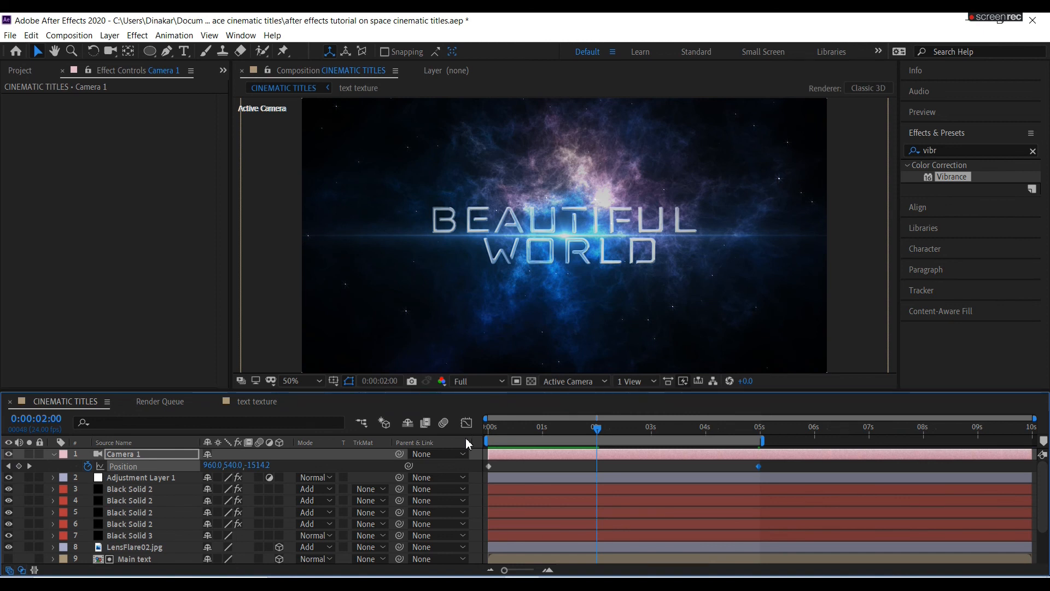
scroll(255, 504, down, 3)
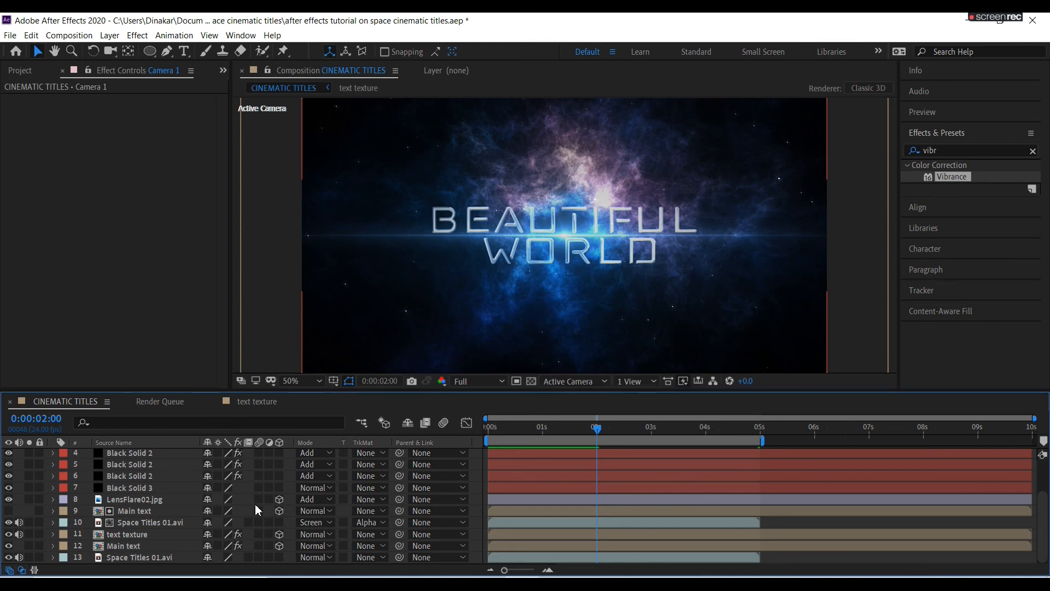
key(Home)
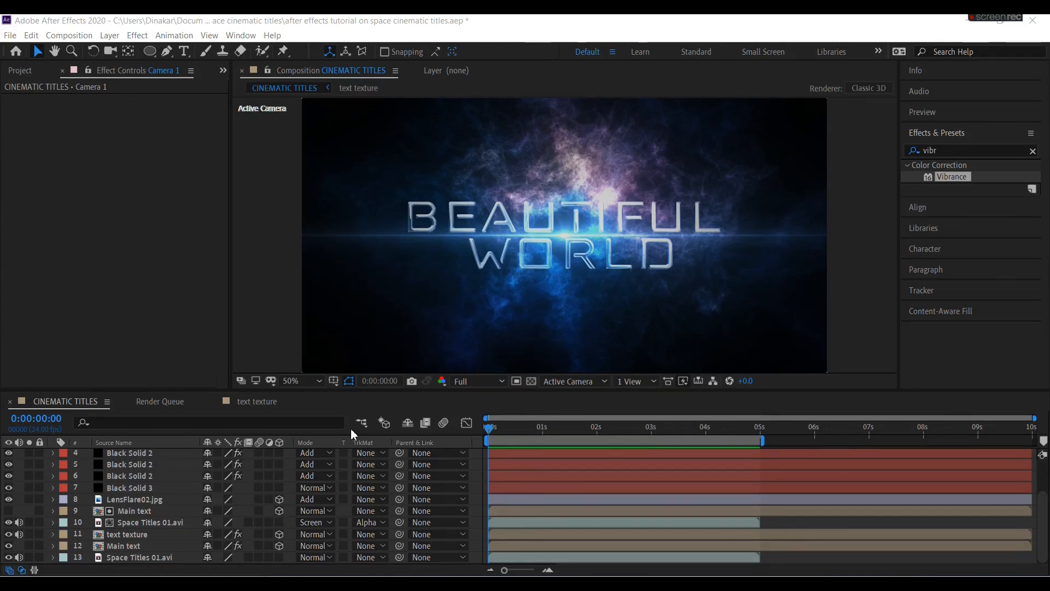
click(350, 429)
key(space)
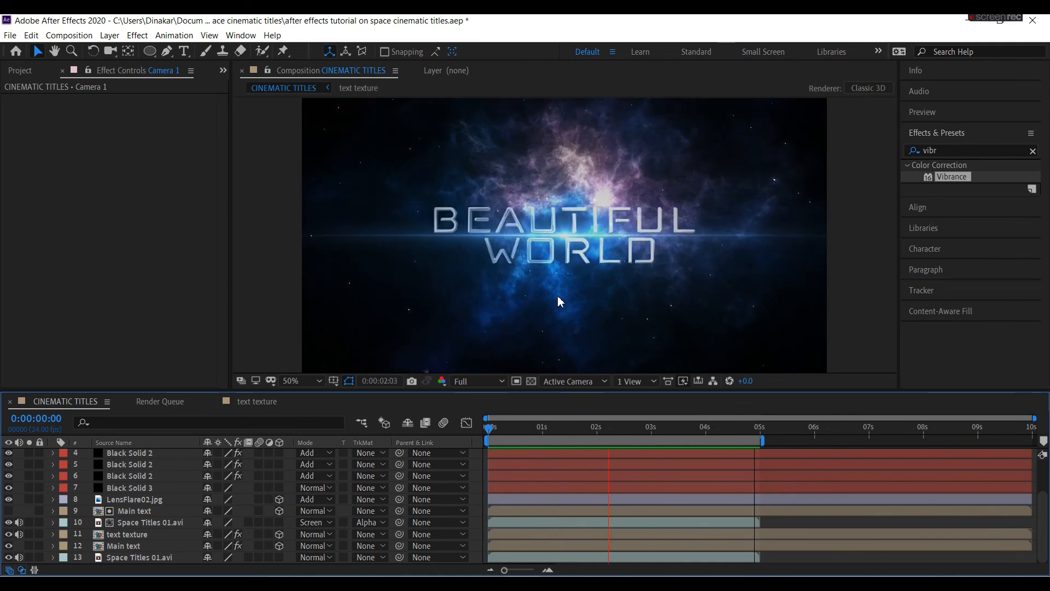